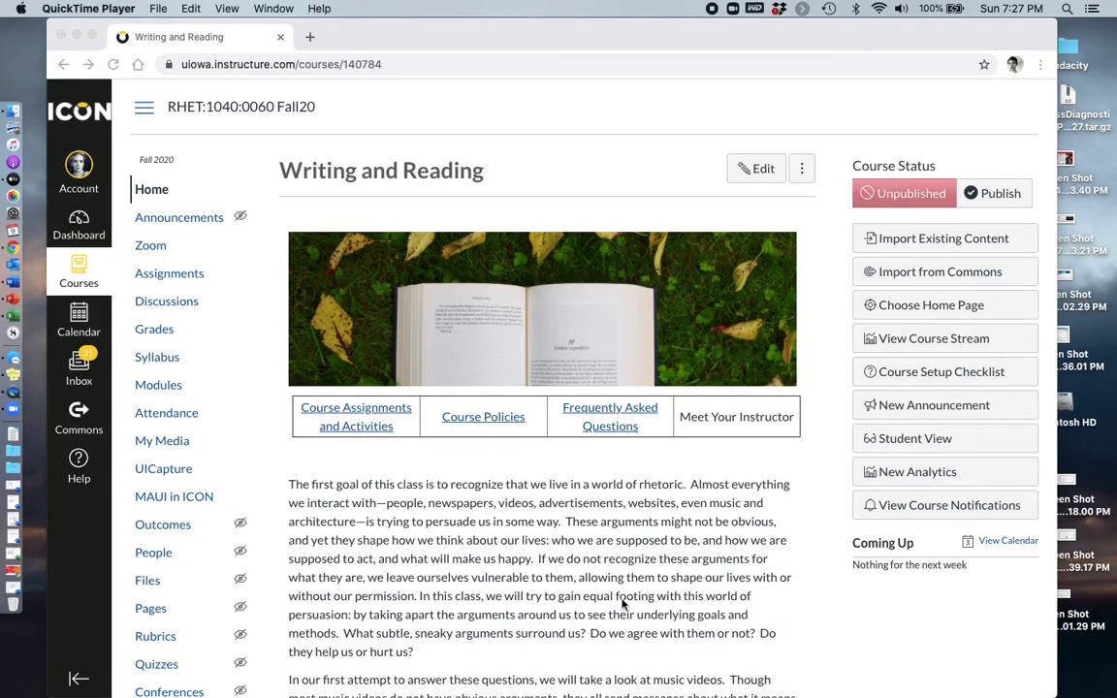
Open the Start the Lesson page from Course Assignments and Activities.
{"action": "left_click", "coordinate": [367, 429]}
{"action": "left_click", "coordinate": [356, 432]}
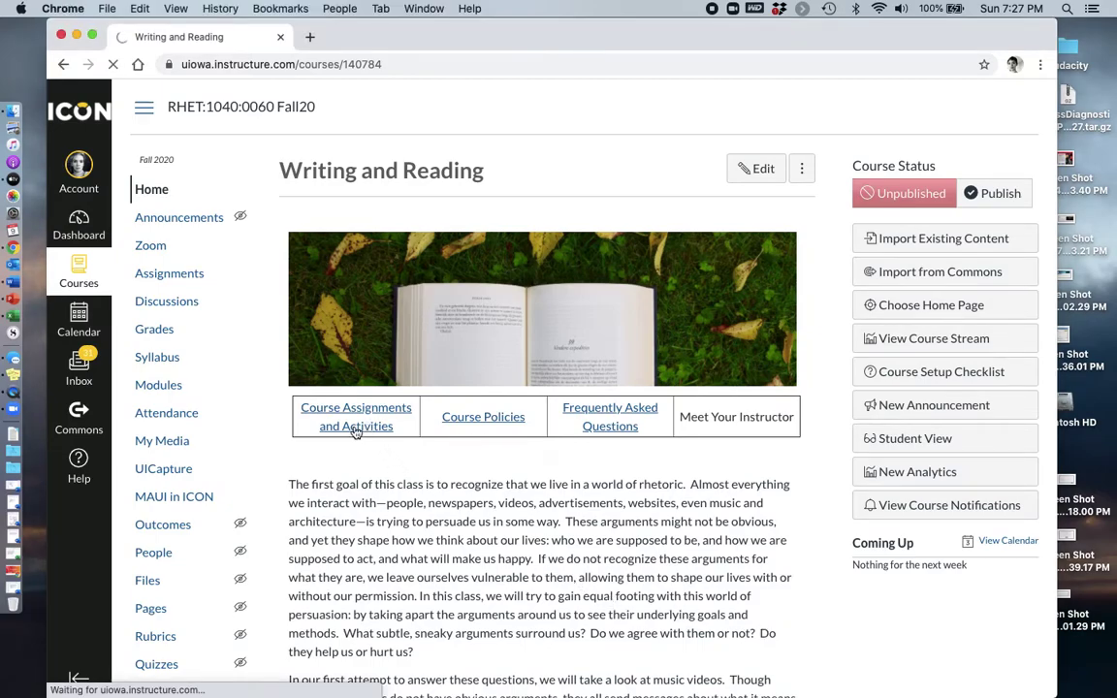
{"action": "scroll", "coordinate": [427, 380], "scroll_direction": "up", "scroll_amount": 3}
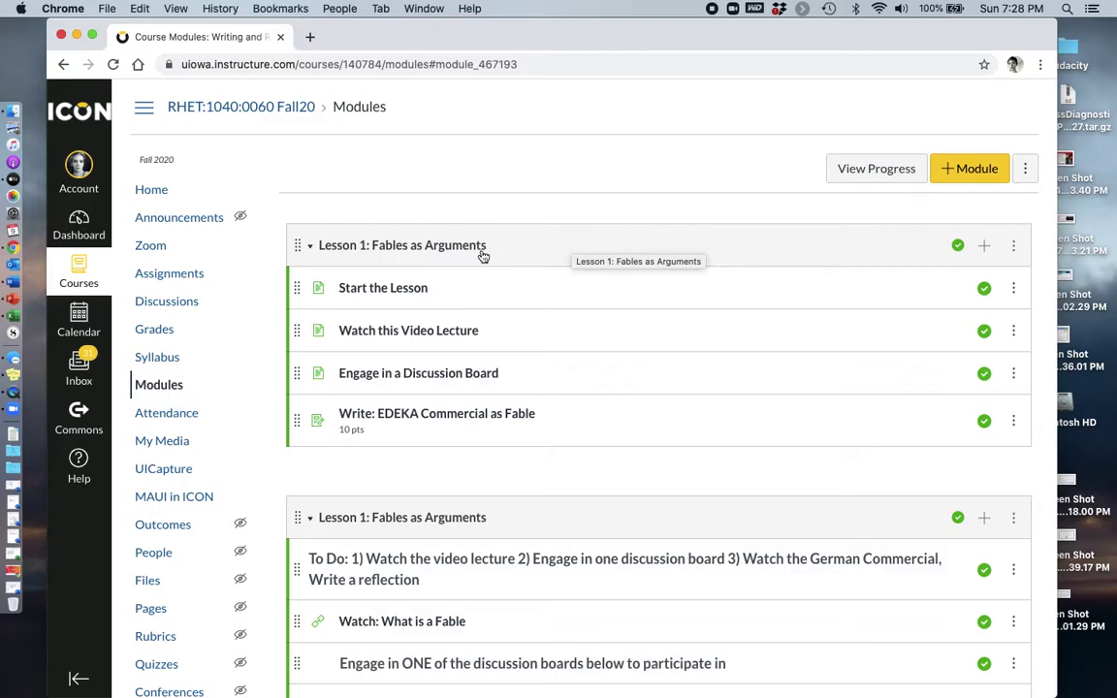
{"action": "left_click", "coordinate": [400, 291]}
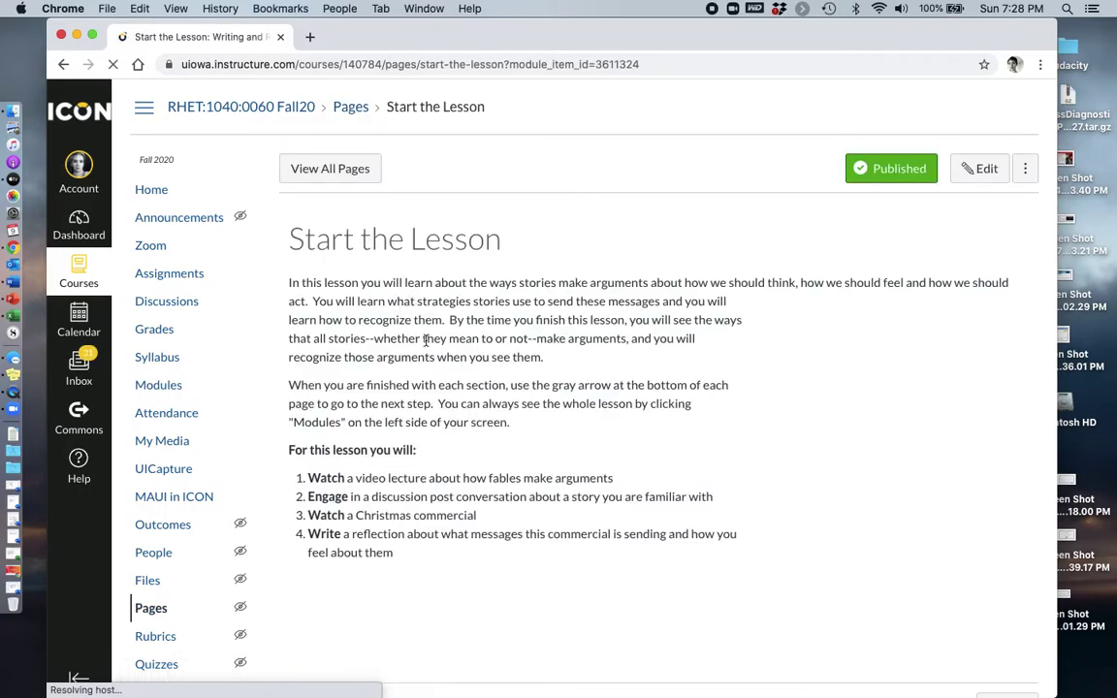
Step through the video lecture and discussion board pages to the Beauty and the Beast discussion.
{"action": "scroll", "coordinate": [425, 341], "scroll_direction": "down", "scroll_amount": 1}
{"action": "scroll", "coordinate": [425, 342], "scroll_direction": "down", "scroll_amount": 2}
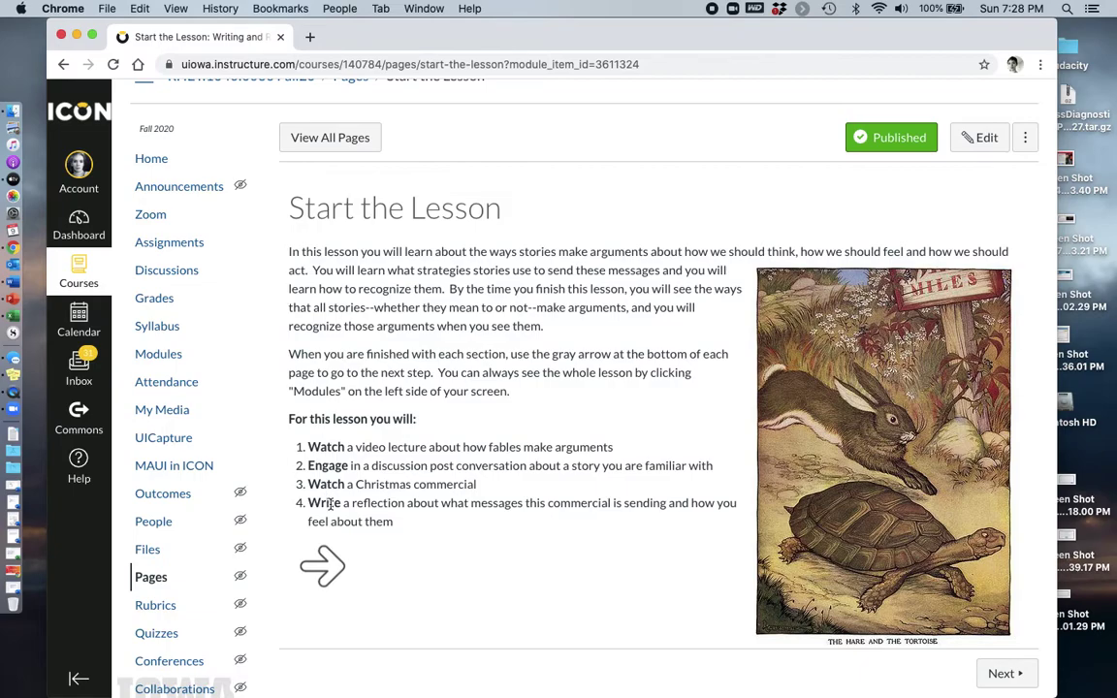
{"action": "left_click", "coordinate": [329, 569]}
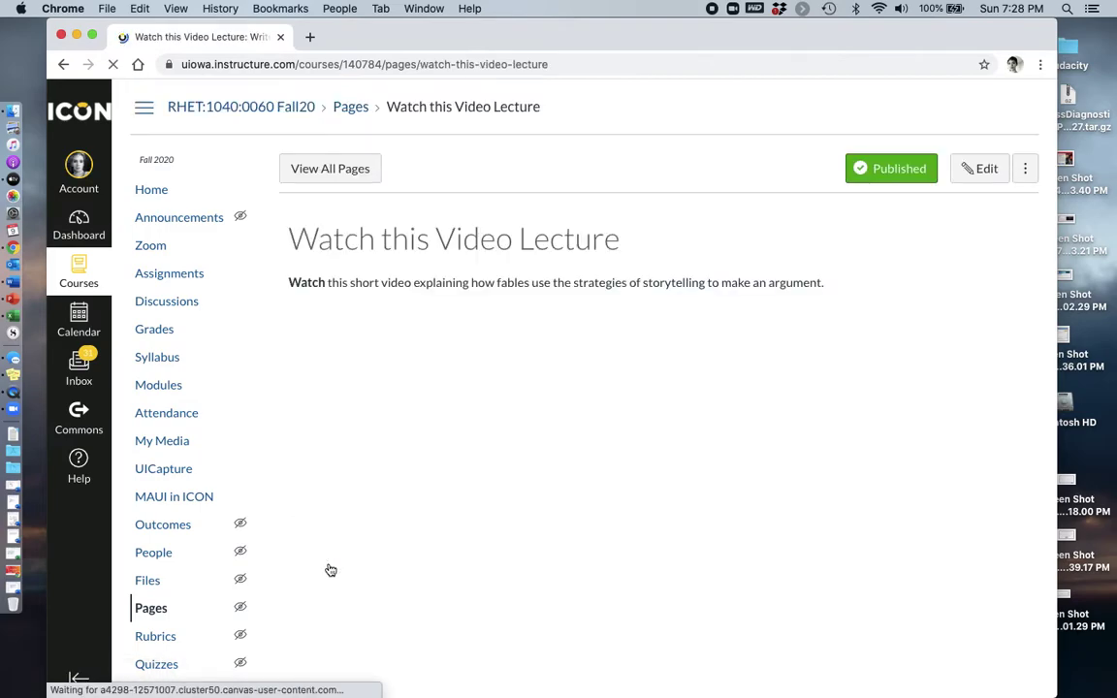
{"action": "scroll", "coordinate": [341, 569], "scroll_direction": "down", "scroll_amount": 2}
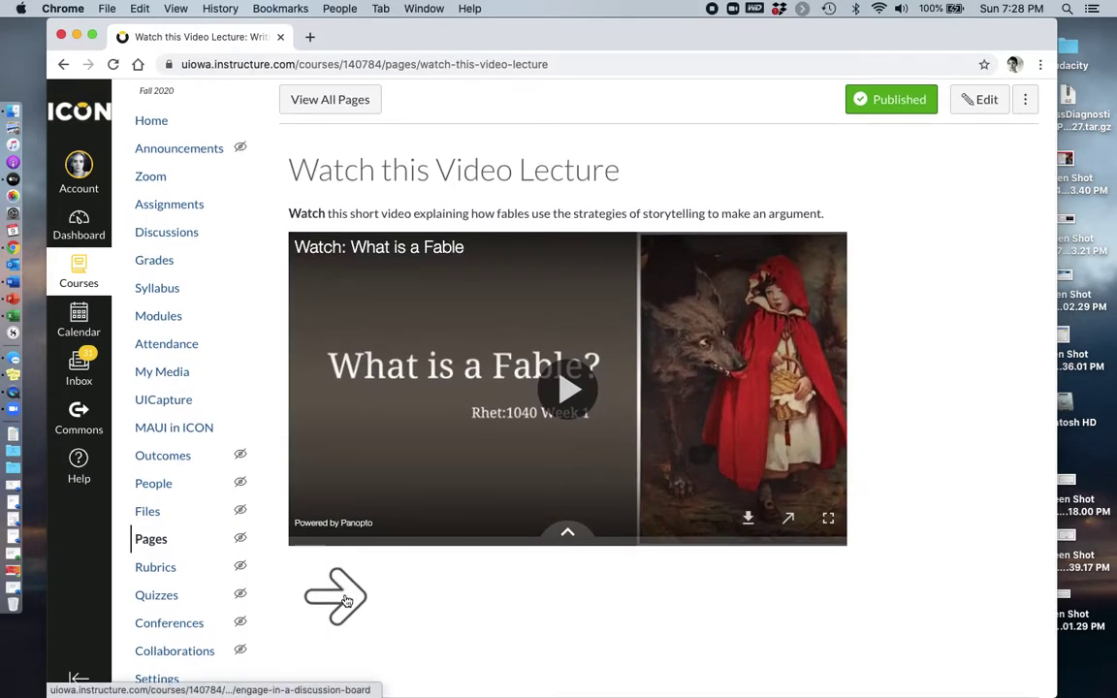
{"action": "left_click", "coordinate": [347, 601]}
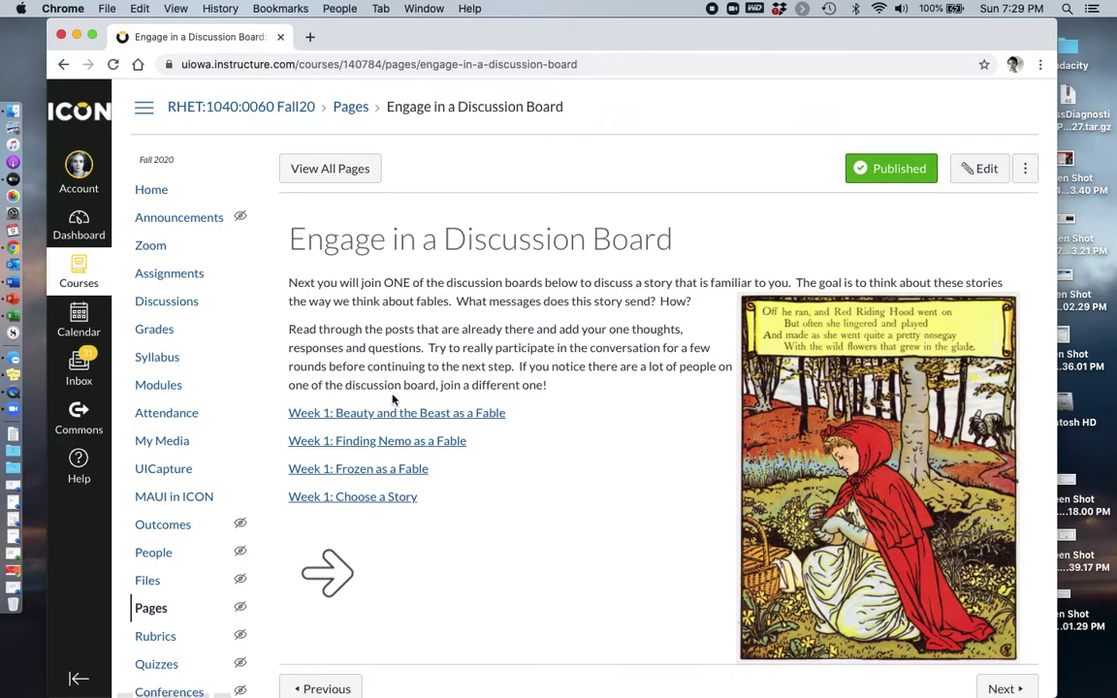
{"action": "left_click", "coordinate": [396, 415]}
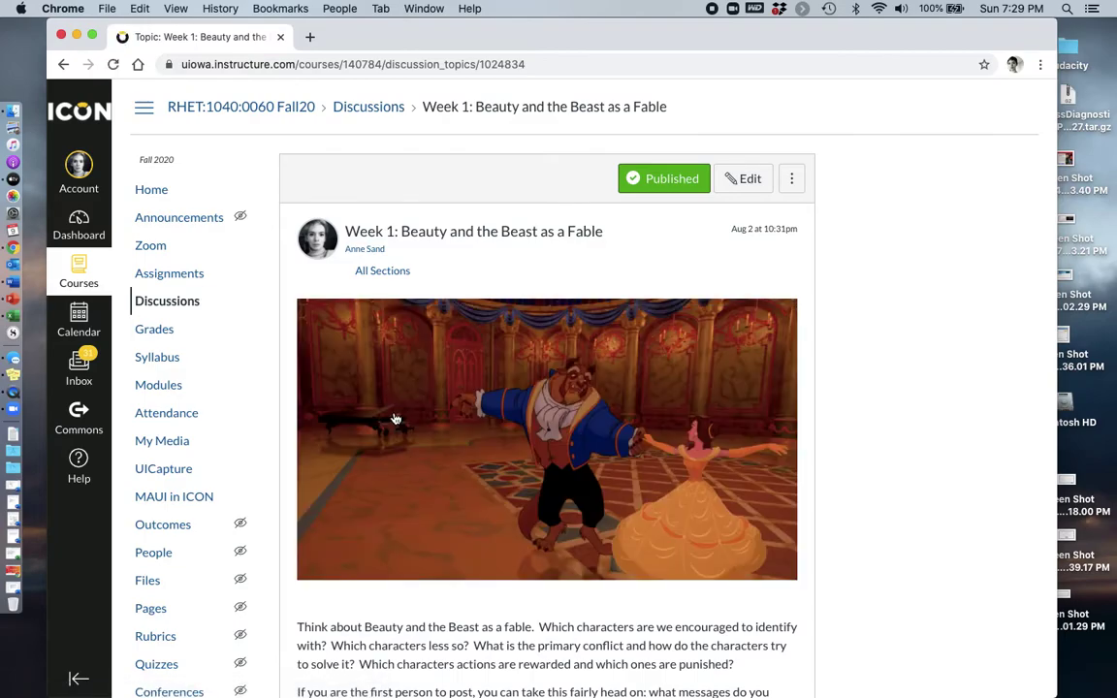
Follow the return-to-lesson link, which opens a nonexistent Week 1 Discussion Boards page, then return.
{"action": "scroll", "coordinate": [396, 419], "scroll_direction": "down", "scroll_amount": 5}
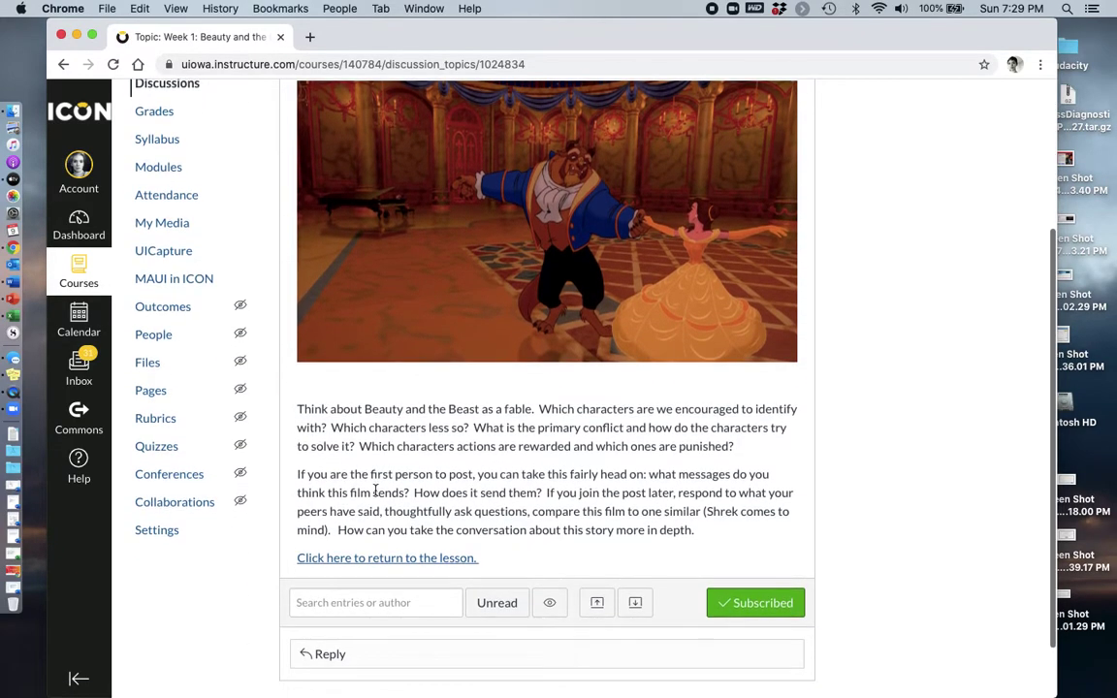
{"action": "left_click", "coordinate": [363, 561]}
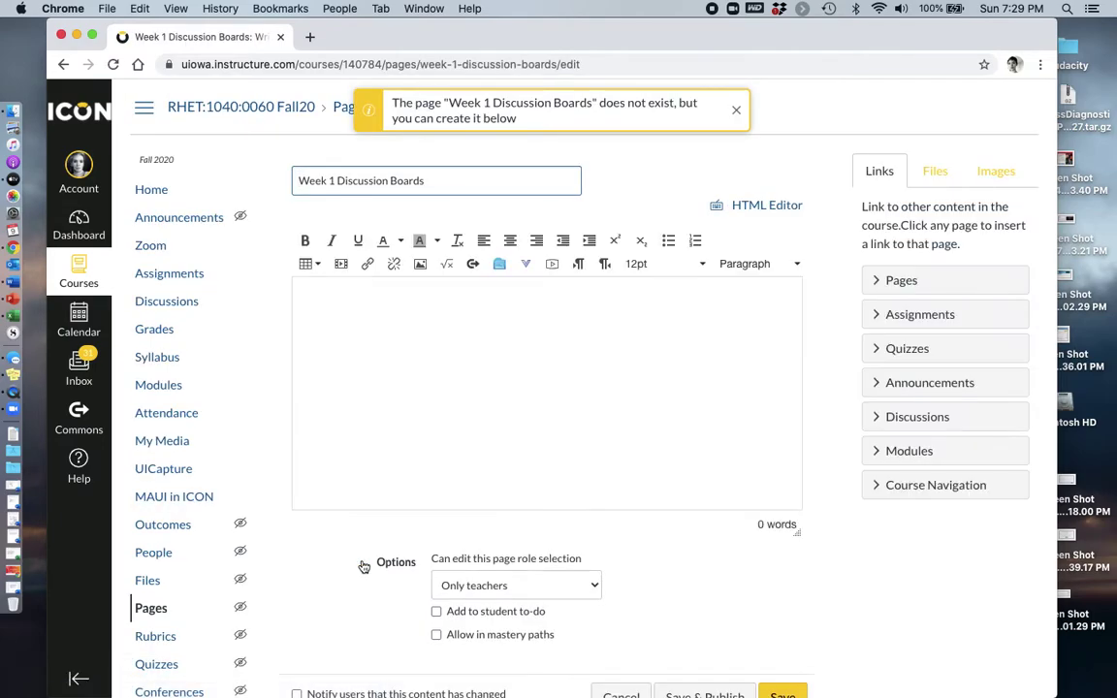
{"action": "scroll", "coordinate": [364, 566], "scroll_direction": "down", "scroll_amount": 2}
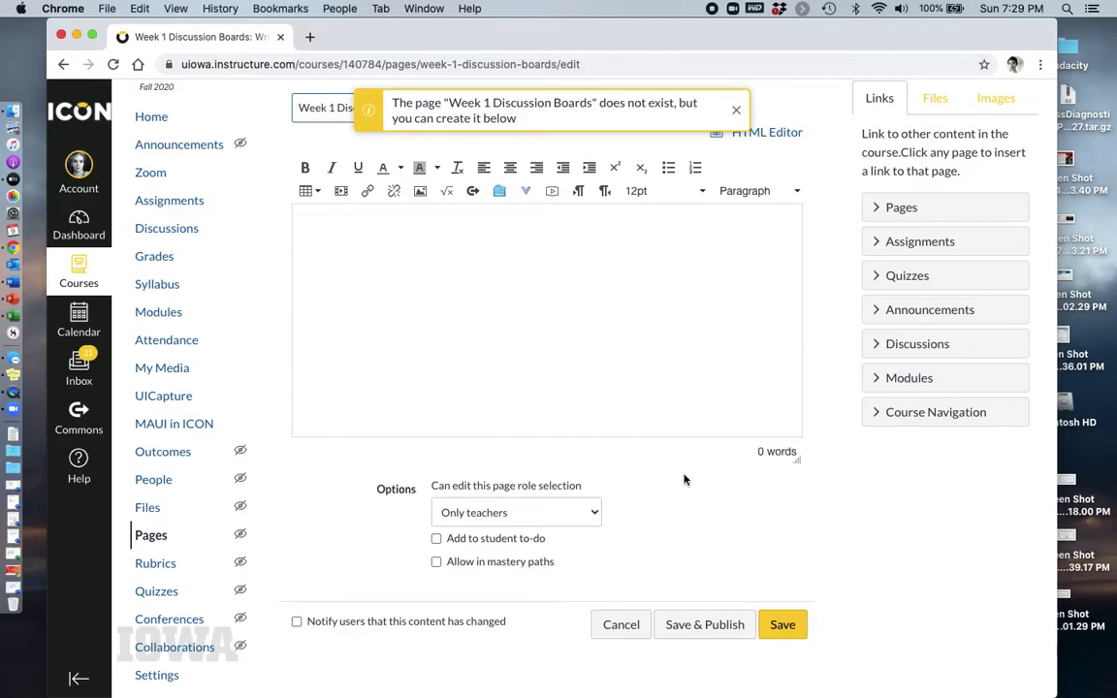
{"action": "scroll", "coordinate": [685, 479], "scroll_direction": "up", "scroll_amount": 2}
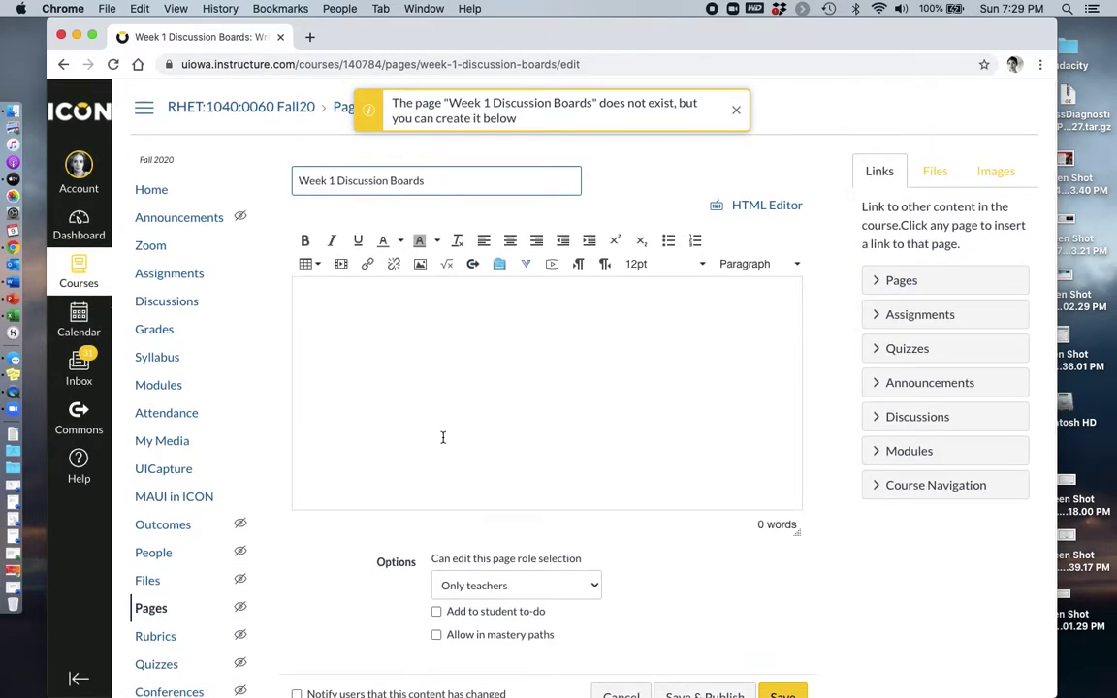
{"action": "scroll", "coordinate": [329, 589], "scroll_direction": "down", "scroll_amount": 1}
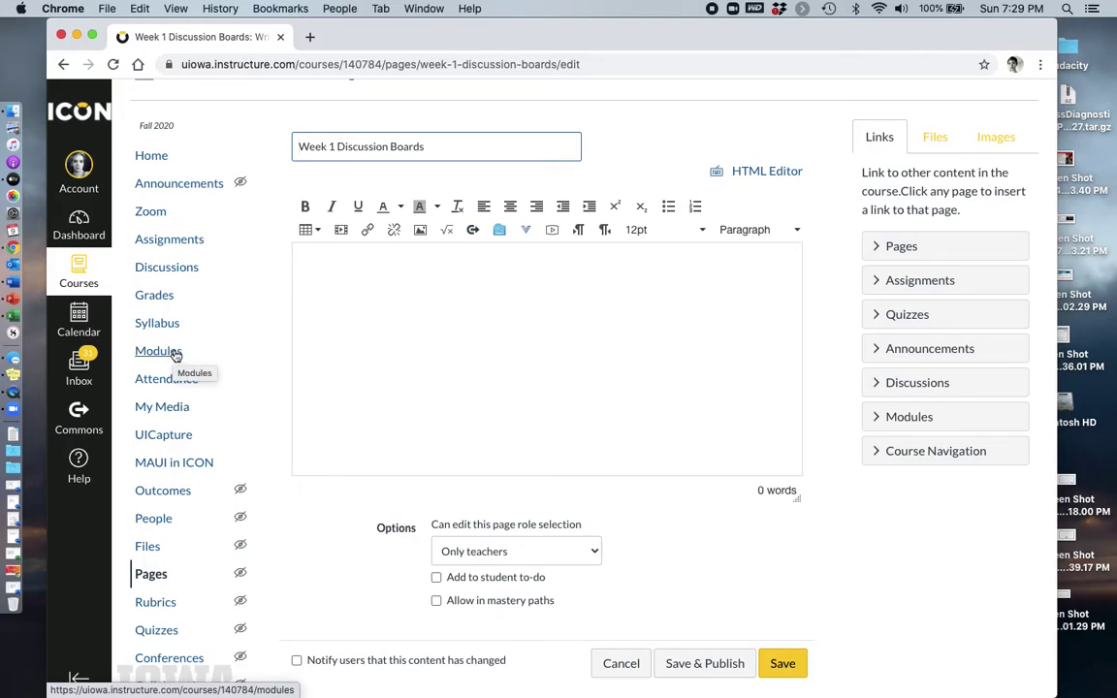
{"action": "left_click", "coordinate": [62, 66]}
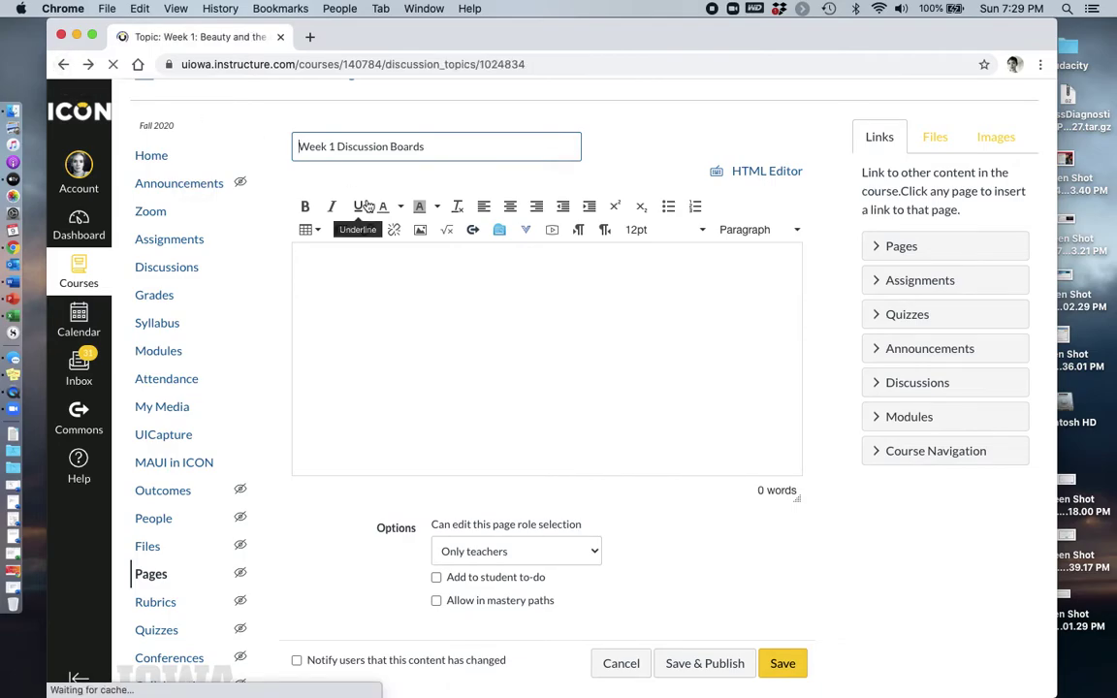
Edit the discussion and relink the return-to-lesson sentence to the Engage in a Discussion Board page.
{"action": "scroll", "coordinate": [424, 299], "scroll_direction": "up", "scroll_amount": 3}
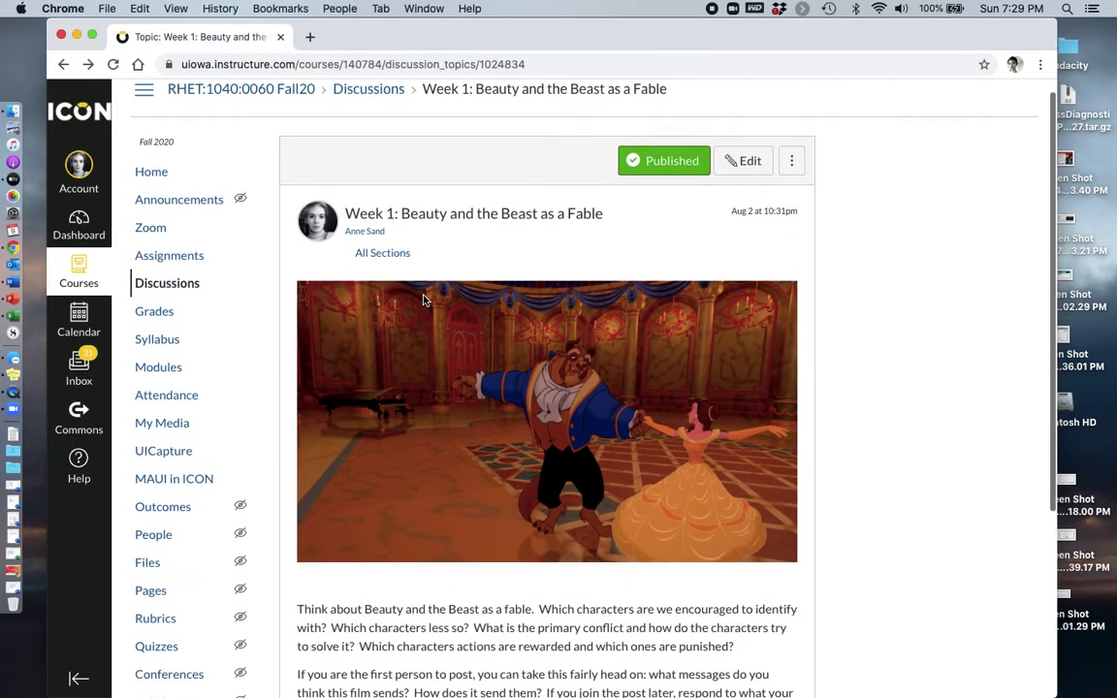
{"action": "scroll", "coordinate": [424, 299], "scroll_direction": "down", "scroll_amount": 2}
{"action": "scroll", "coordinate": [424, 299], "scroll_direction": "up", "scroll_amount": 1}
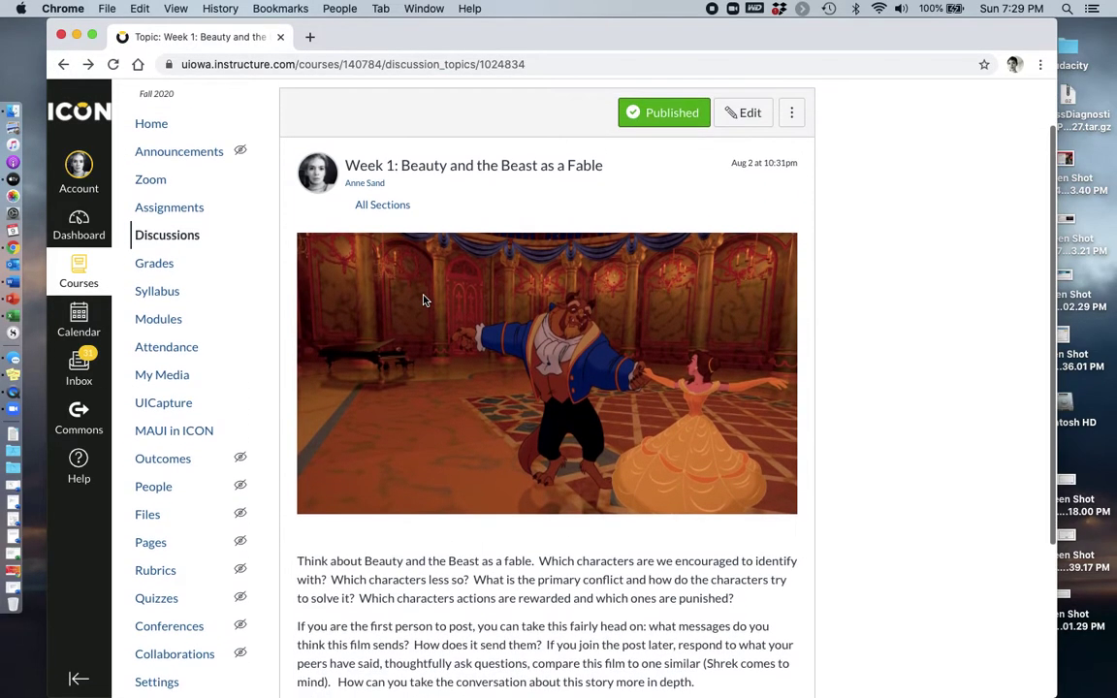
{"action": "left_click", "coordinate": [771, 111]}
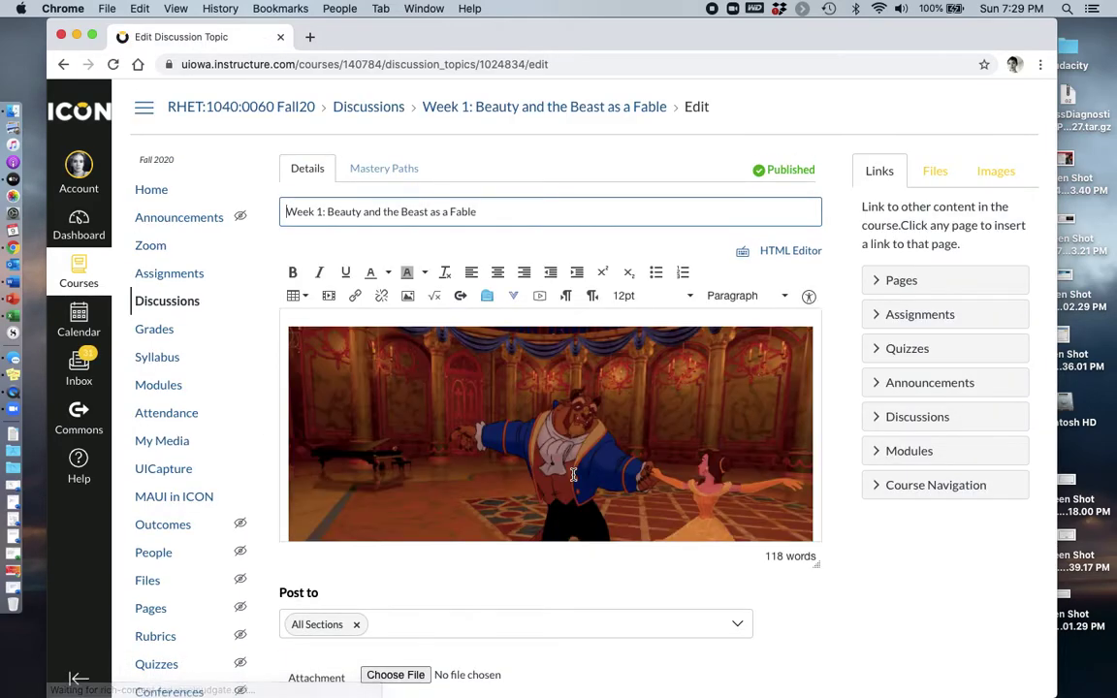
{"action": "scroll", "coordinate": [573, 474], "scroll_direction": "down", "scroll_amount": 5}
{"action": "left_click_drag", "start_coordinate": [470, 482], "coordinate": [288, 483]}
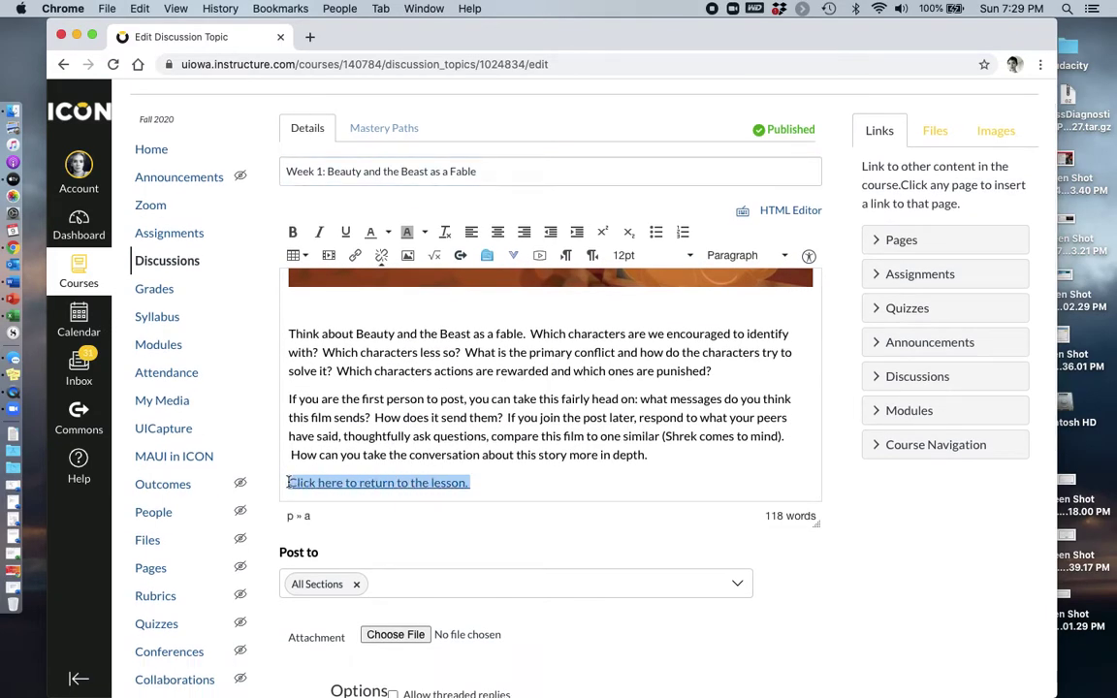
{"action": "left_click", "coordinate": [383, 258]}
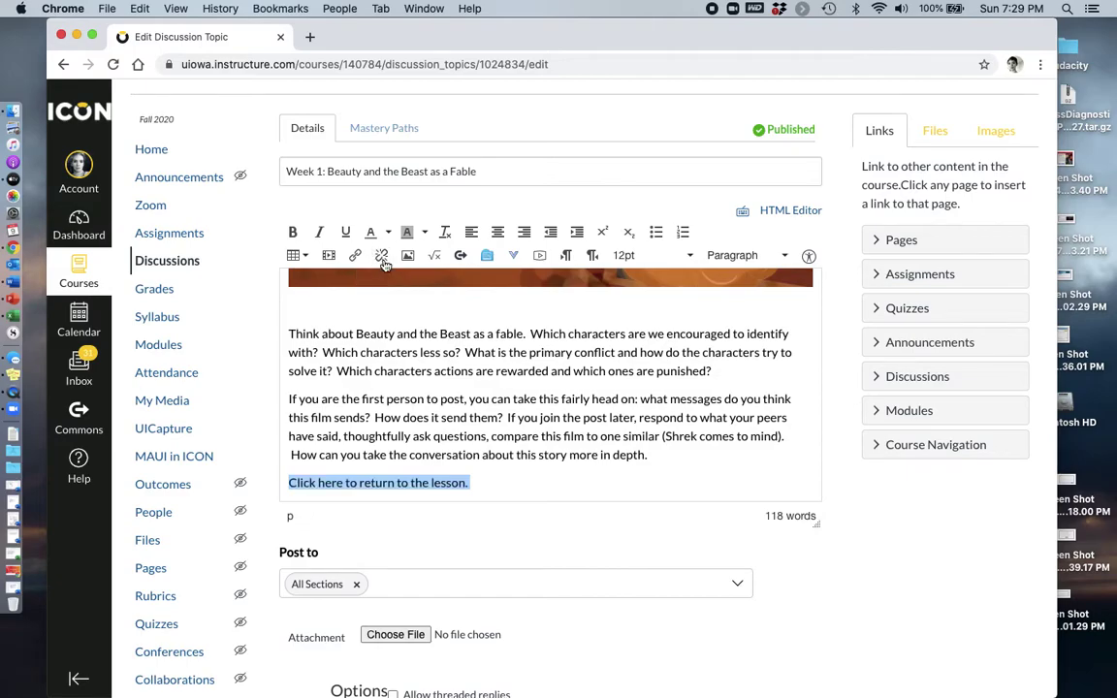
{"action": "left_click", "coordinate": [905, 242]}
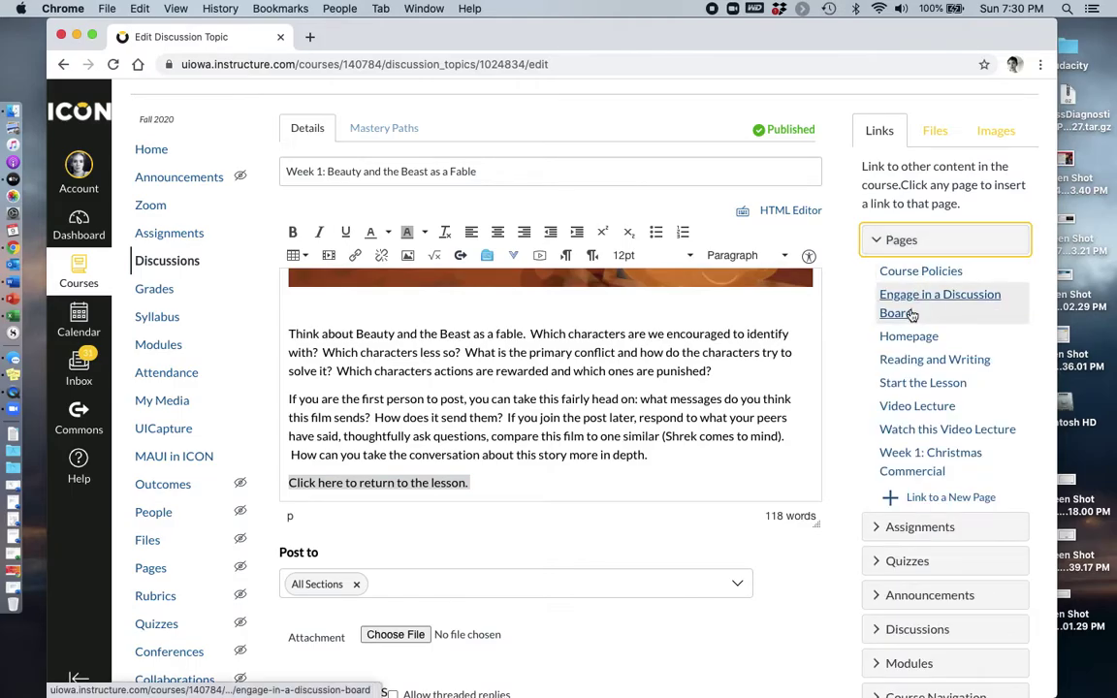
{"action": "left_click", "coordinate": [912, 313]}
Save the discussion topic and test the repaired return-to-lesson link.
{"action": "scroll", "coordinate": [742, 562], "scroll_direction": "down", "scroll_amount": 3}
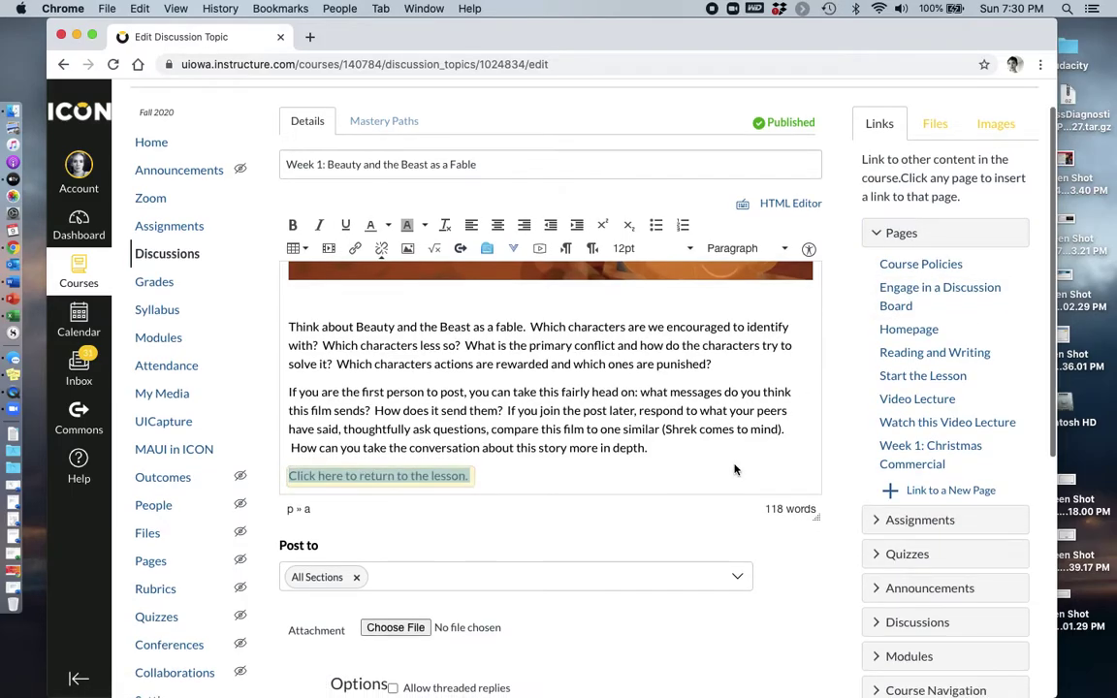
{"action": "scroll", "coordinate": [742, 563], "scroll_direction": "down", "scroll_amount": 5}
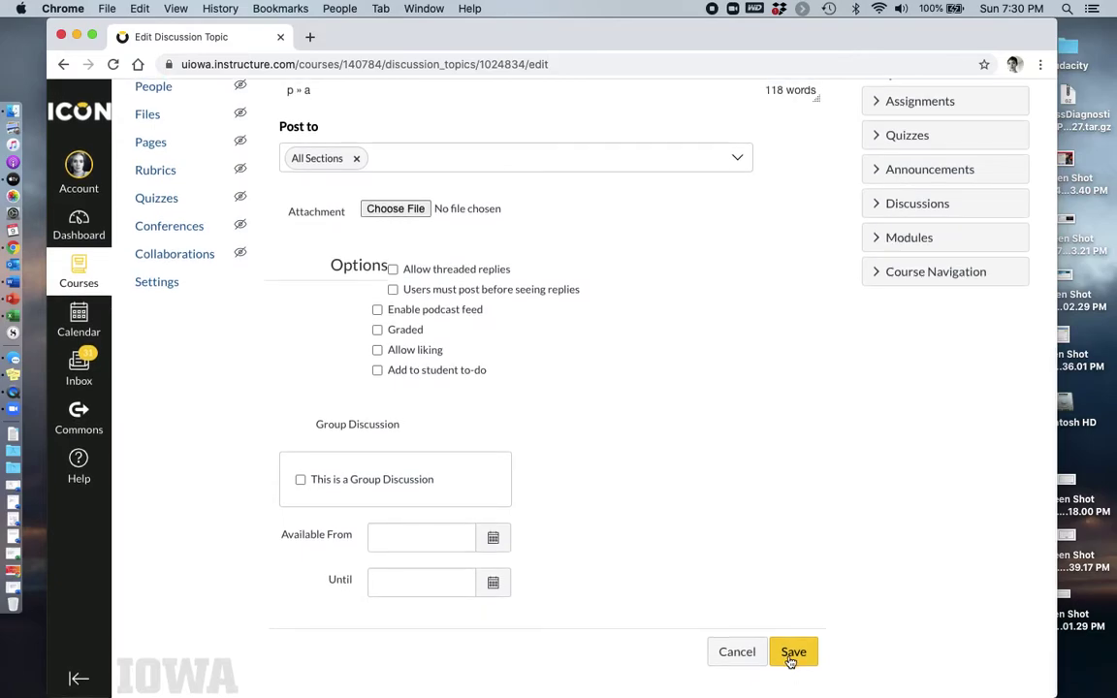
{"action": "left_click", "coordinate": [789, 654]}
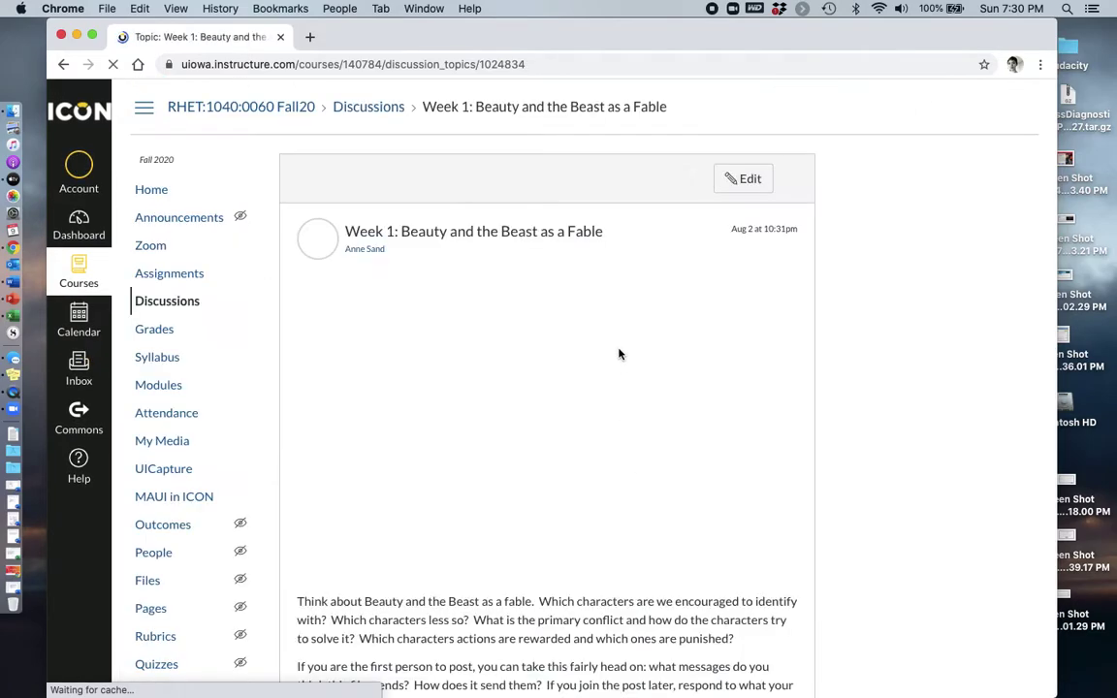
{"action": "scroll", "coordinate": [619, 354], "scroll_direction": "down", "scroll_amount": 5}
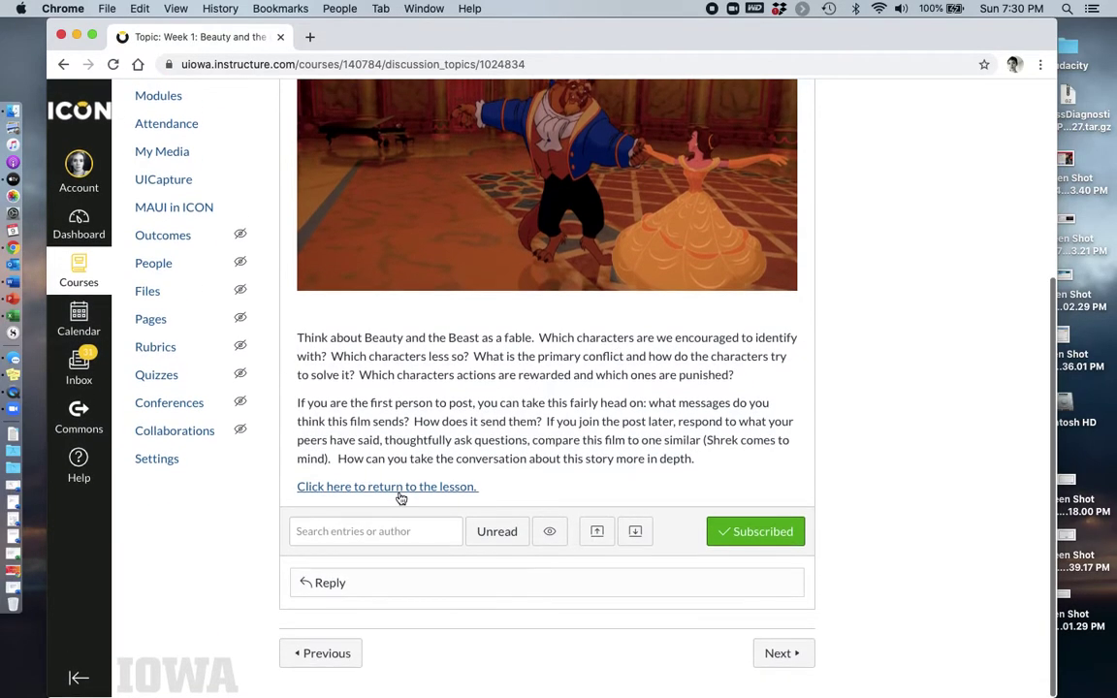
{"action": "left_click", "coordinate": [381, 496]}
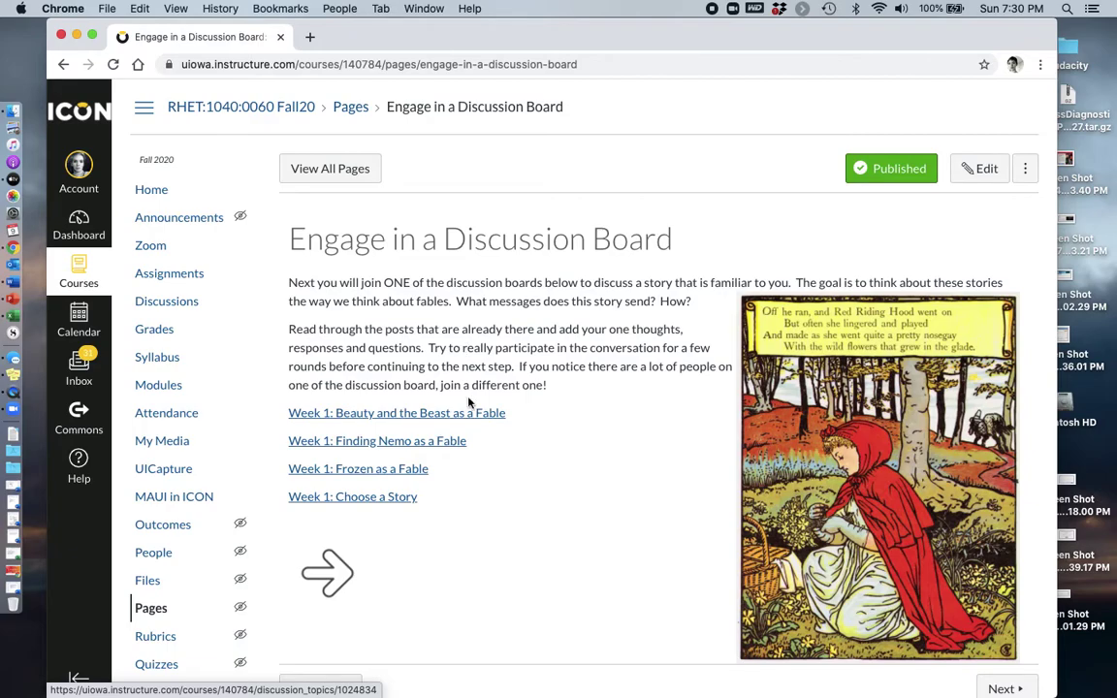
Open the EDEKA Commercial as Fable assignment and review its 10 points and text-or-file submission.
{"action": "scroll", "coordinate": [418, 524], "scroll_direction": "down", "scroll_amount": 1}
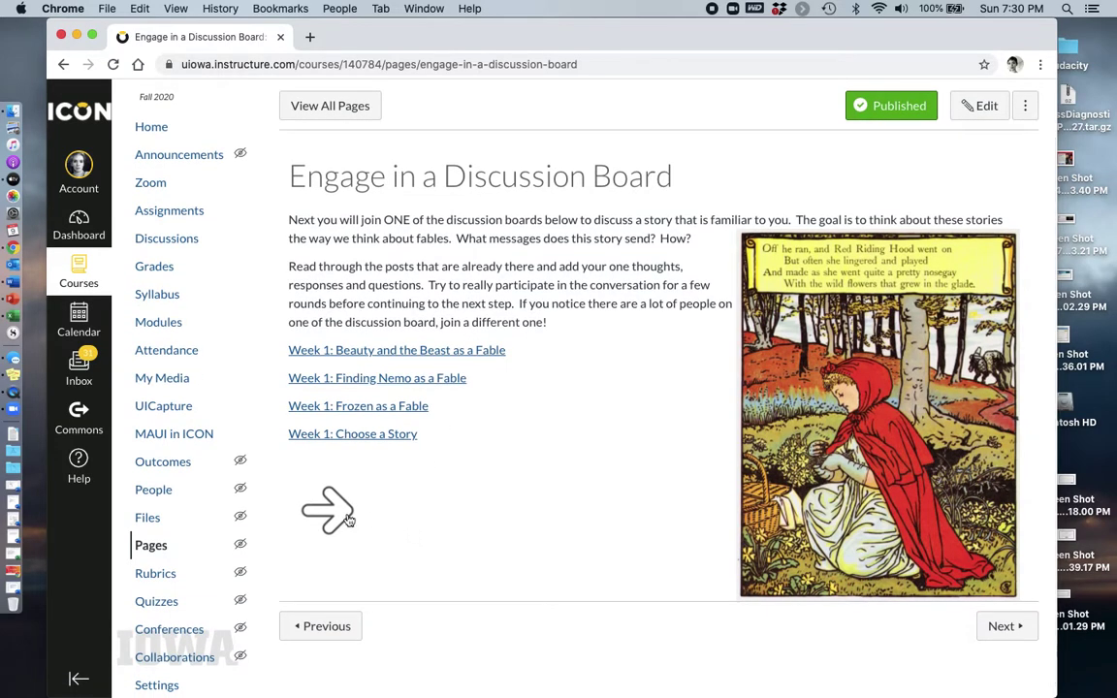
{"action": "left_click", "coordinate": [335, 519]}
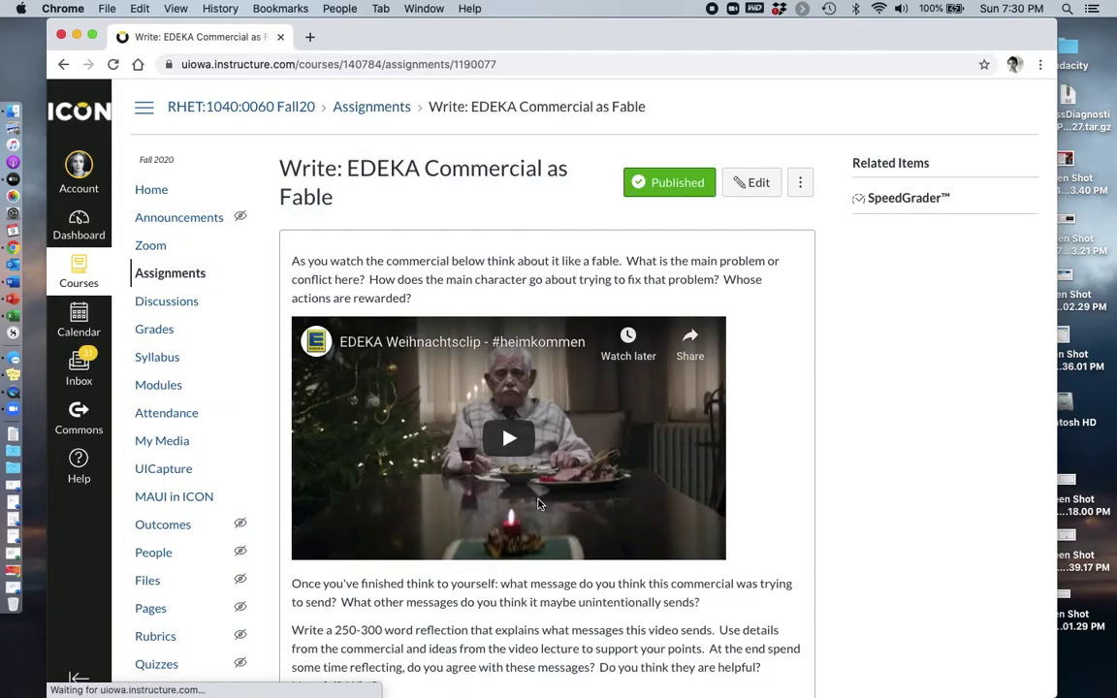
{"action": "scroll", "coordinate": [539, 504], "scroll_direction": "down", "scroll_amount": 3}
{"action": "scroll", "coordinate": [539, 503], "scroll_direction": "up", "scroll_amount": 2}
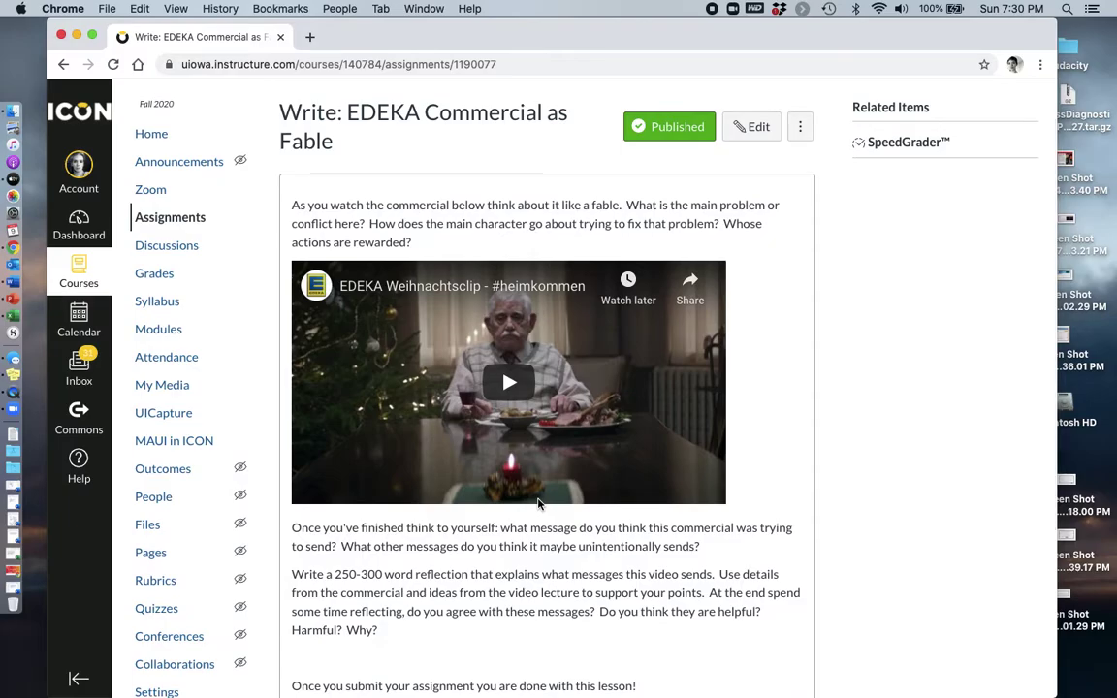
{"action": "scroll", "coordinate": [511, 557], "scroll_direction": "down", "scroll_amount": 5}
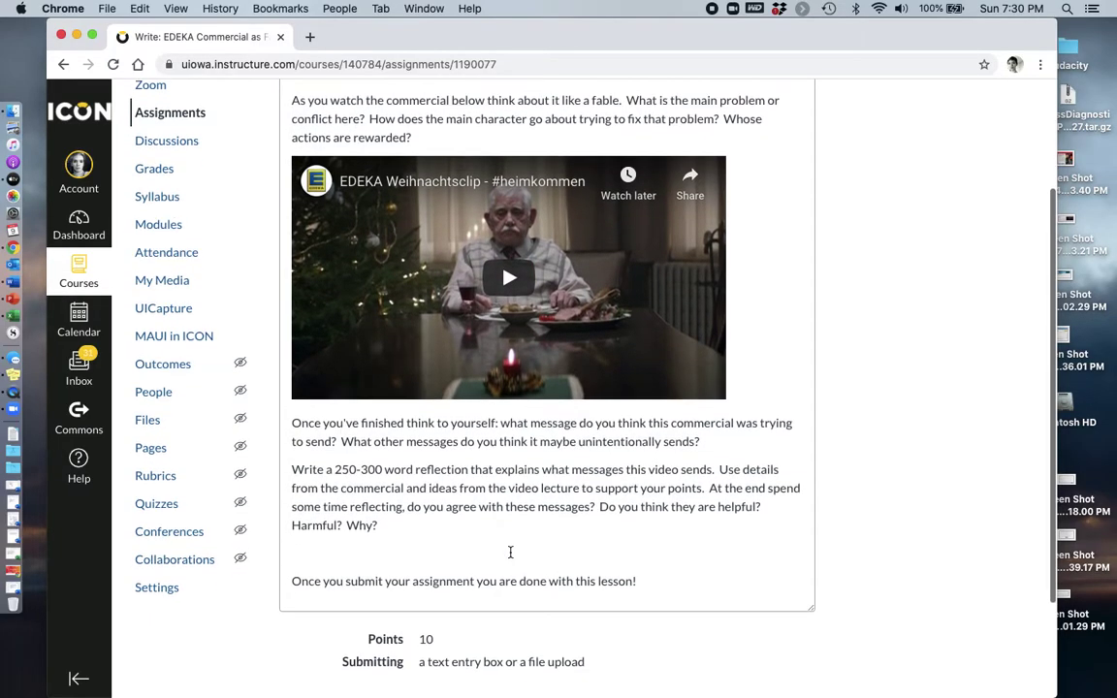
{"action": "scroll", "coordinate": [511, 557], "scroll_direction": "up", "scroll_amount": 4}
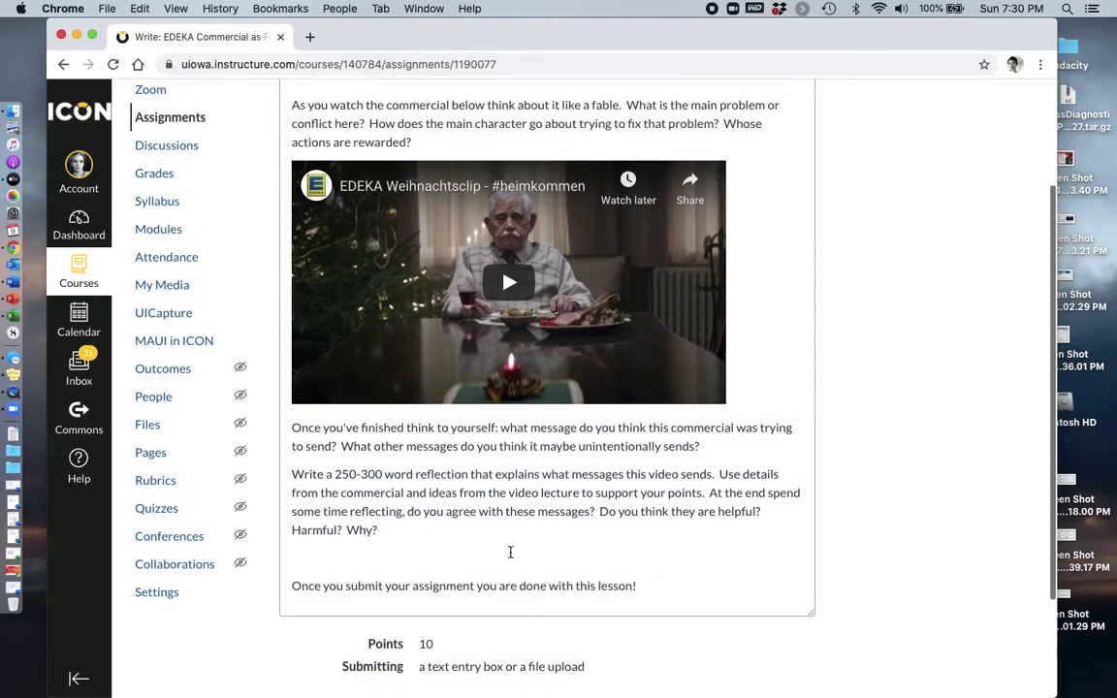
{"action": "scroll", "coordinate": [511, 557], "scroll_direction": "down", "scroll_amount": 1}
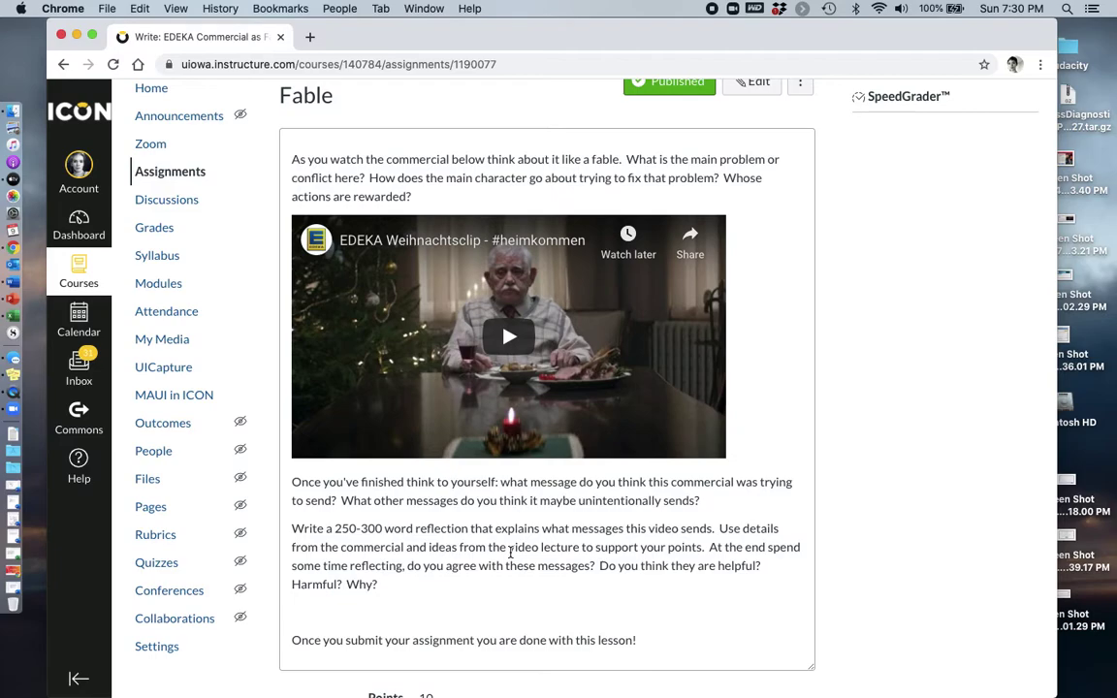
{"action": "scroll", "coordinate": [511, 551], "scroll_direction": "down", "scroll_amount": 5}
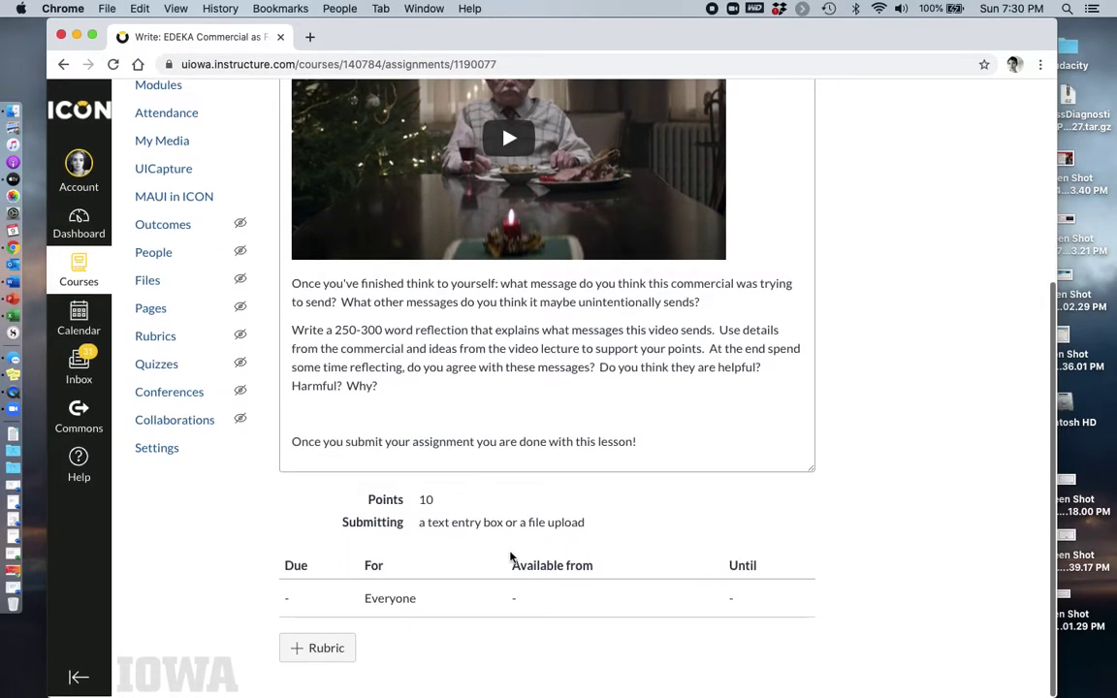
{"action": "scroll", "coordinate": [510, 556], "scroll_direction": "up", "scroll_amount": 7}
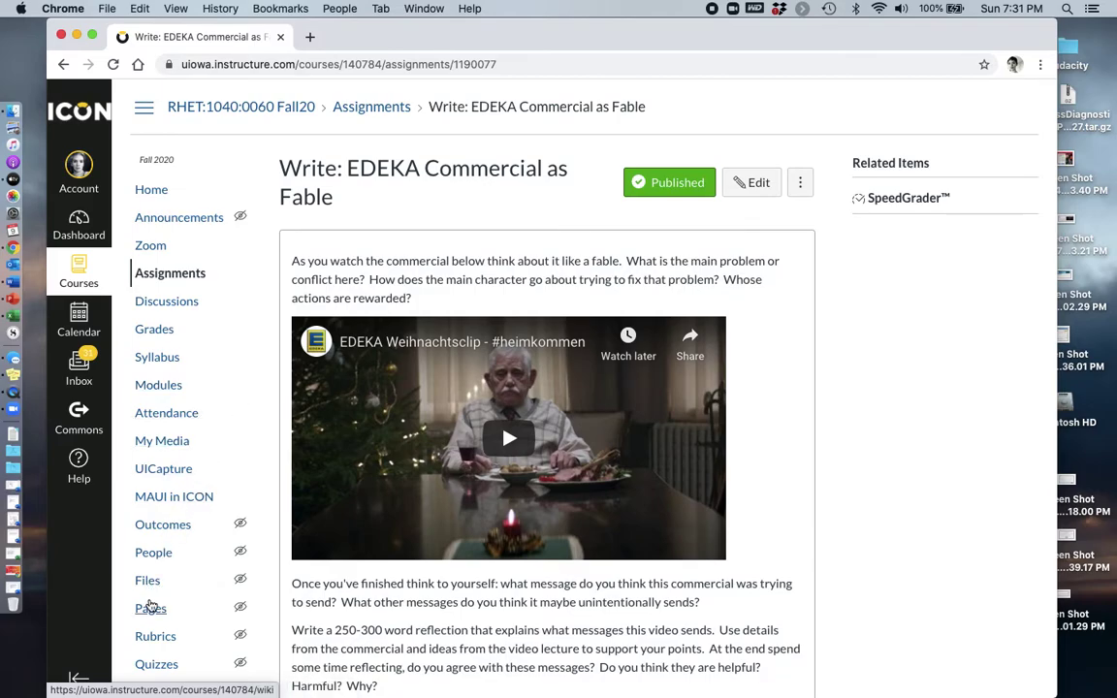
{"action": "left_click", "coordinate": [150, 608]}
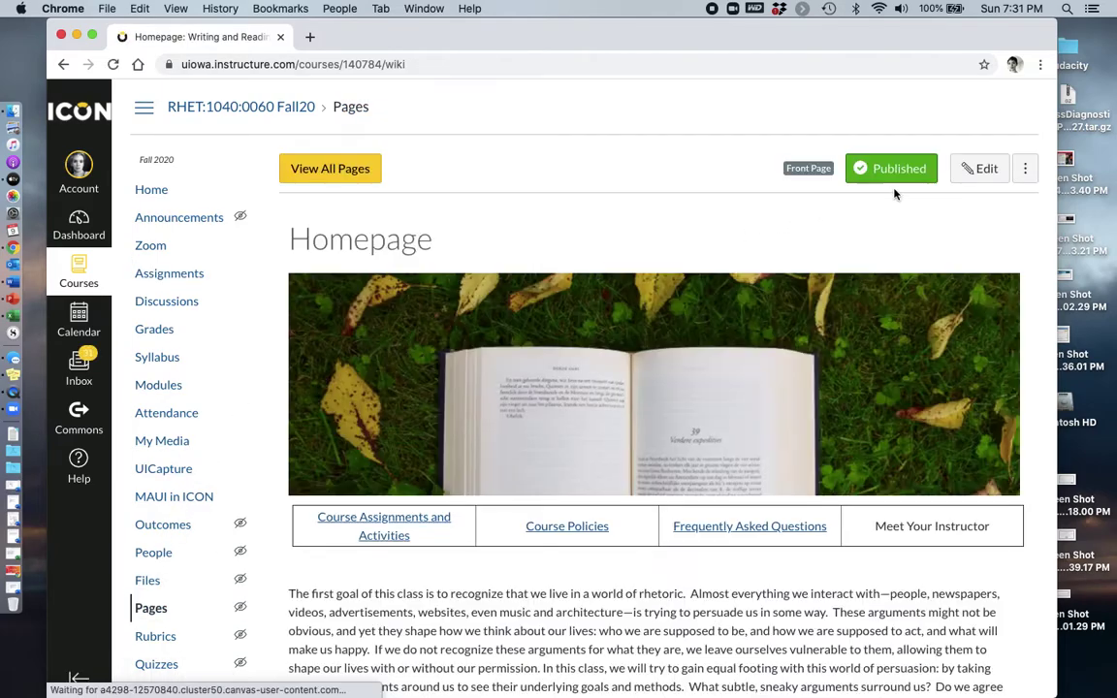
Create a new course page from View All Pages and title it 'Start Here'.
{"action": "left_click", "coordinate": [355, 172]}
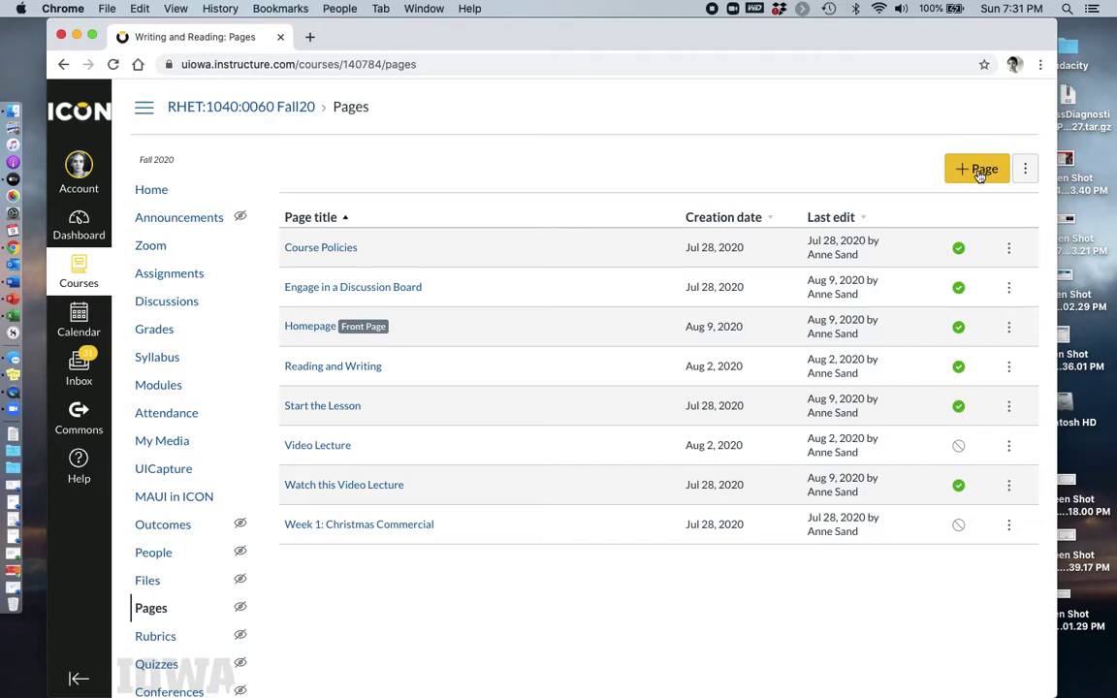
{"action": "left_click", "coordinate": [978, 171]}
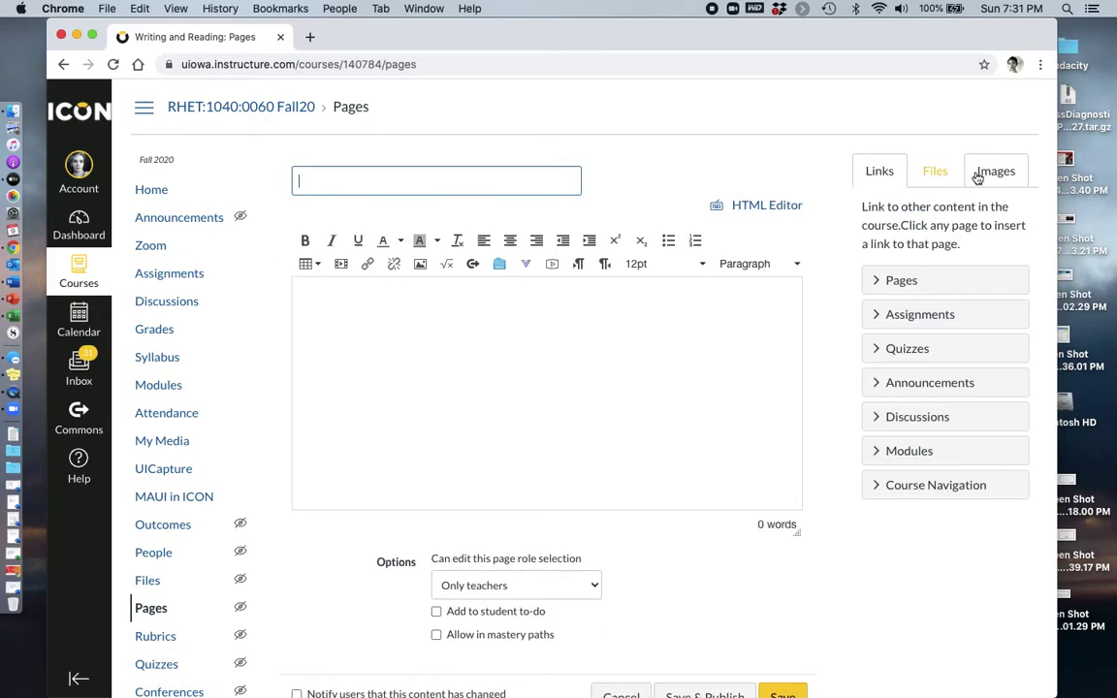
{"action": "left_click", "coordinate": [507, 186]}
{"action": "type", "text": "Start Here"}
{"action": "left_click_drag", "start_coordinate": [500, 37], "coordinate": [698, 37]}
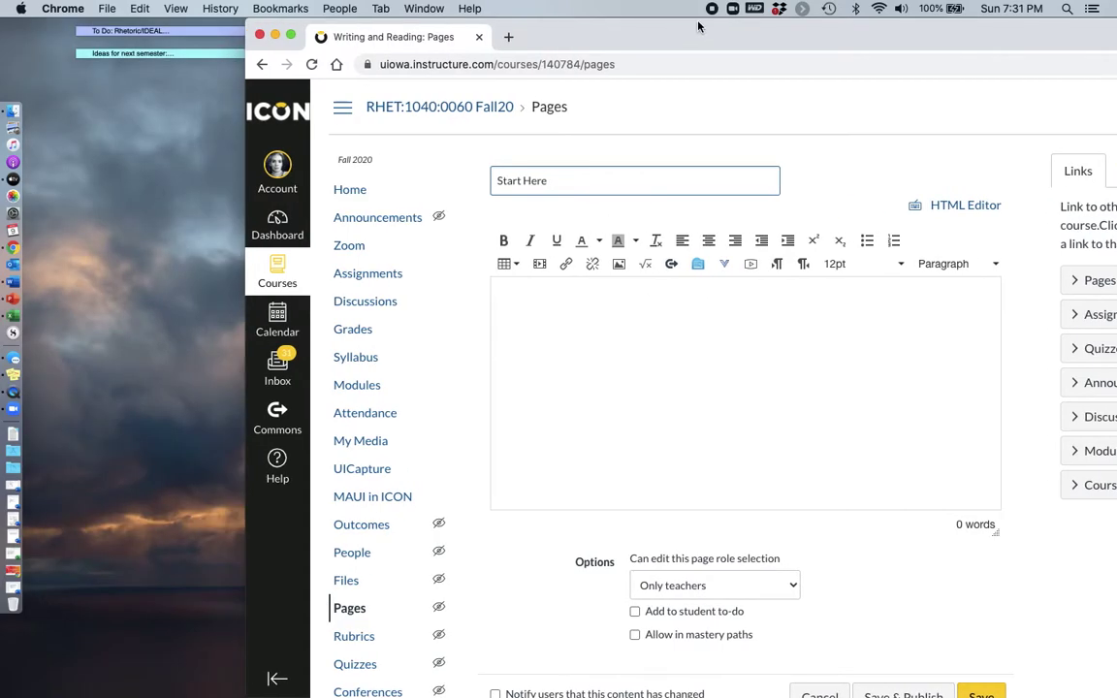
Copy the lesson introduction and task list from Word into the Start Here page body.
{"action": "left_click", "coordinate": [13, 587]}
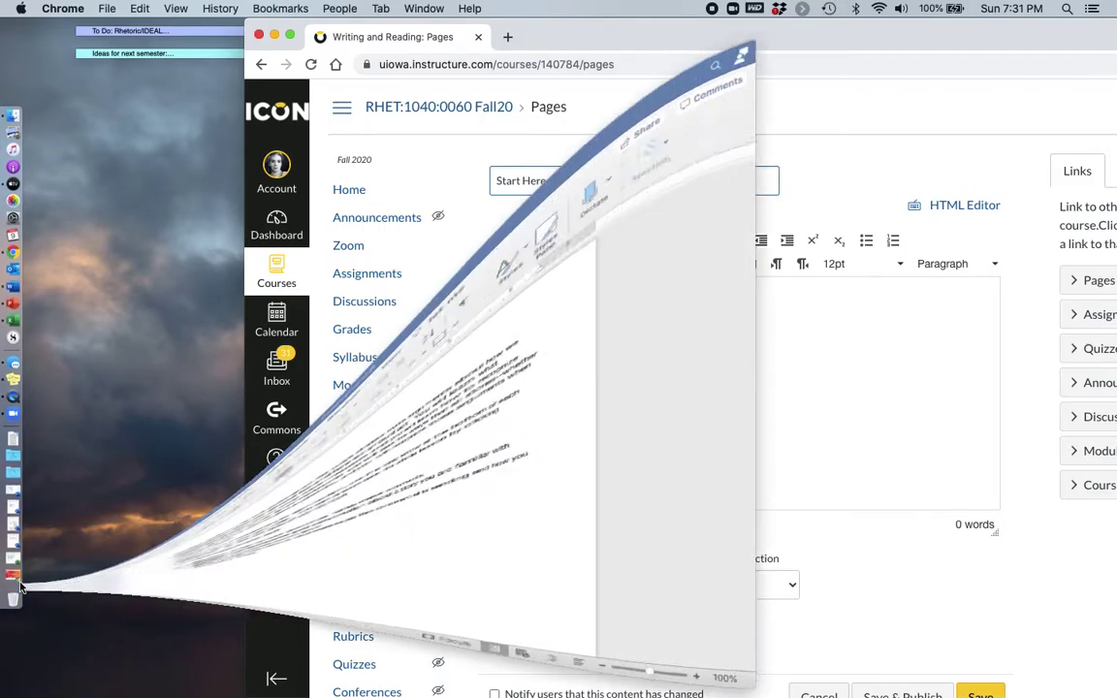
{"action": "key", "text": "super+a"}
{"action": "left_click", "coordinate": [250, 227]}
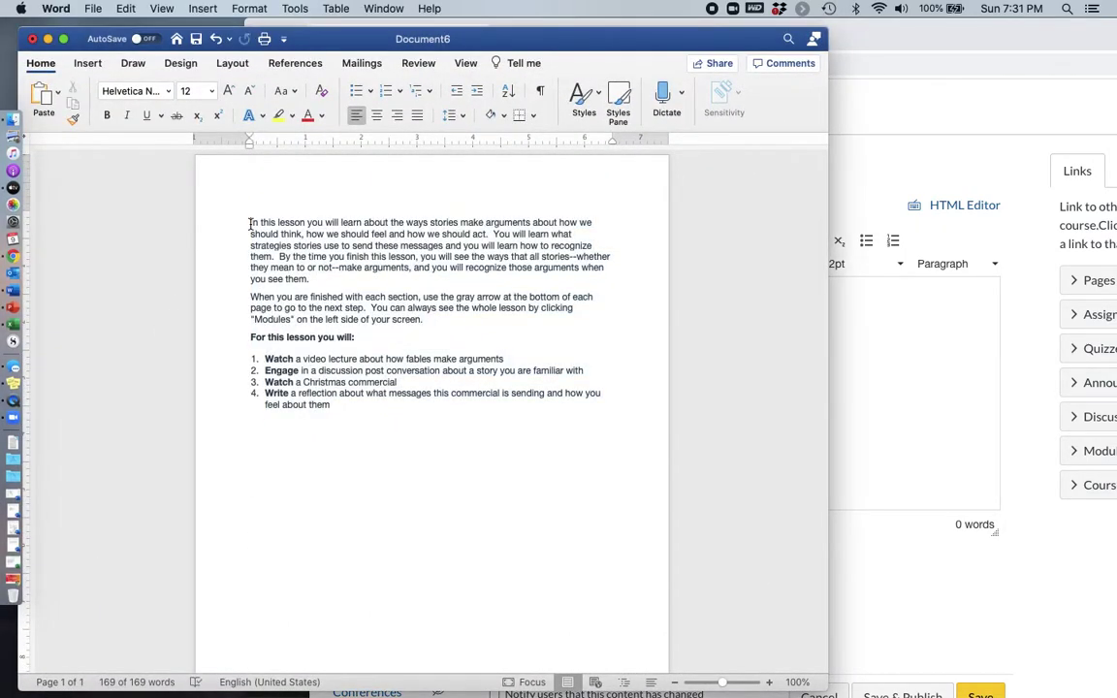
{"action": "left_click_drag", "start_coordinate": [250, 227], "coordinate": [408, 418]}
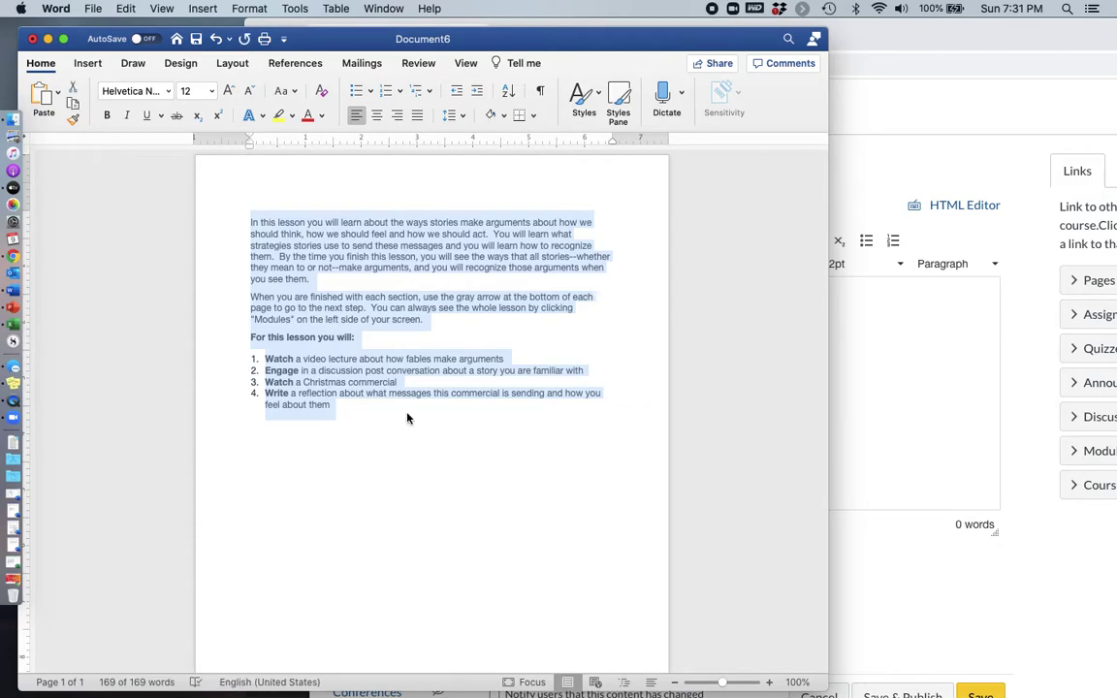
{"action": "left_click", "coordinate": [863, 362]}
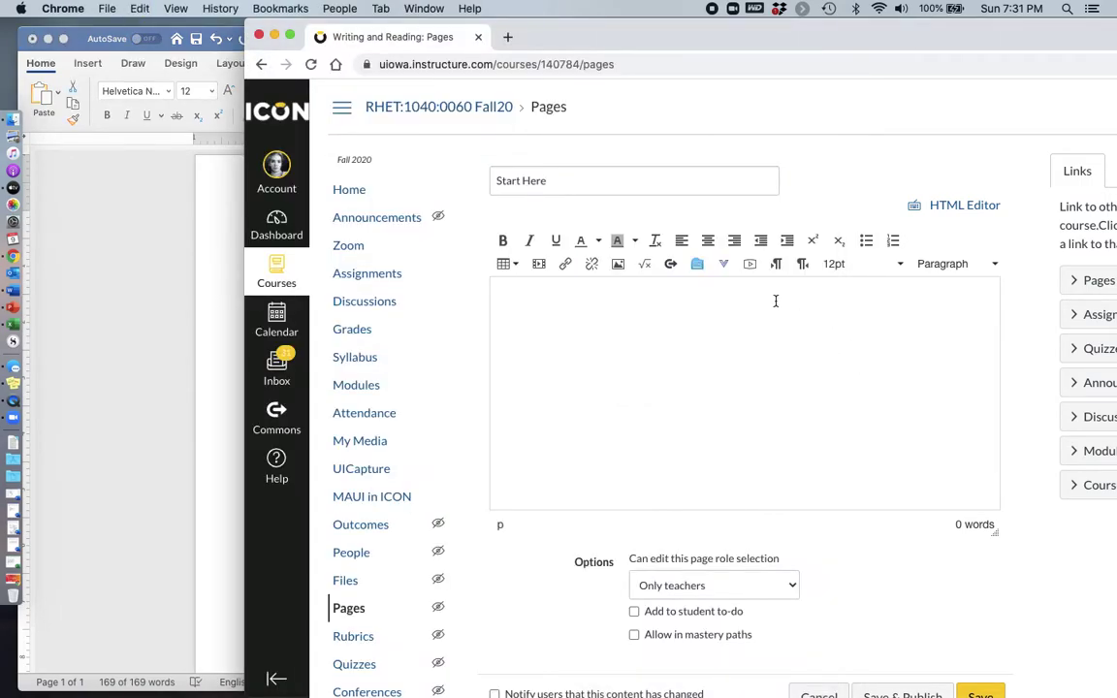
{"action": "key", "text": "super+v"}
{"action": "scroll", "coordinate": [709, 352], "scroll_direction": "up", "scroll_amount": 2}
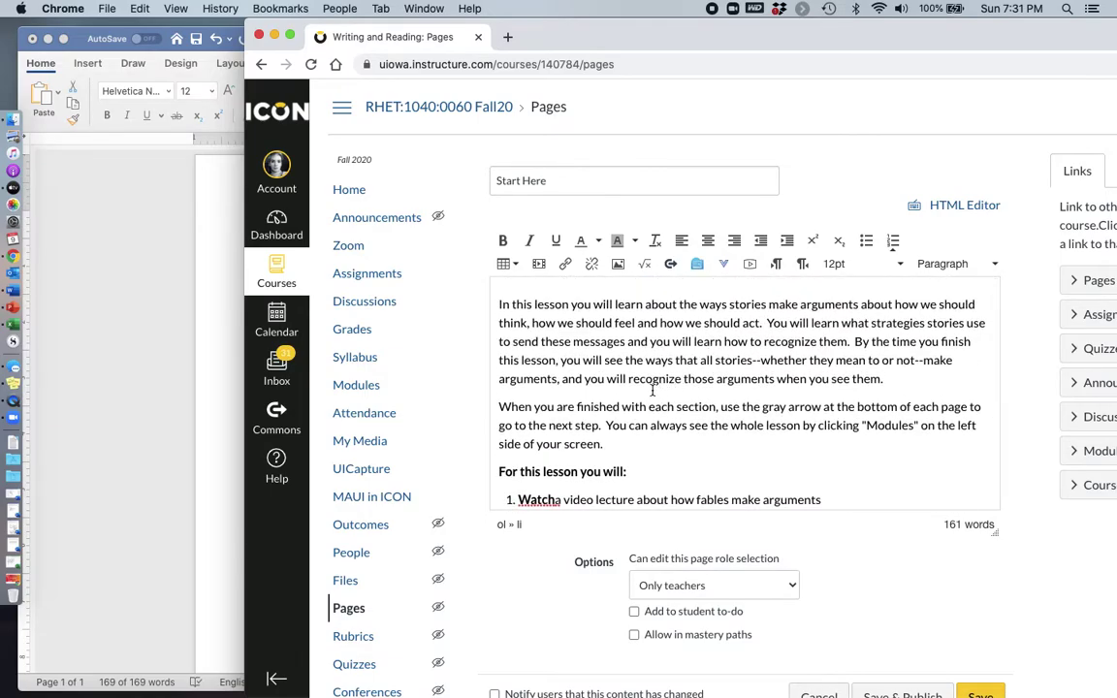
{"action": "scroll", "coordinate": [652, 390], "scroll_direction": "down", "scroll_amount": 2}
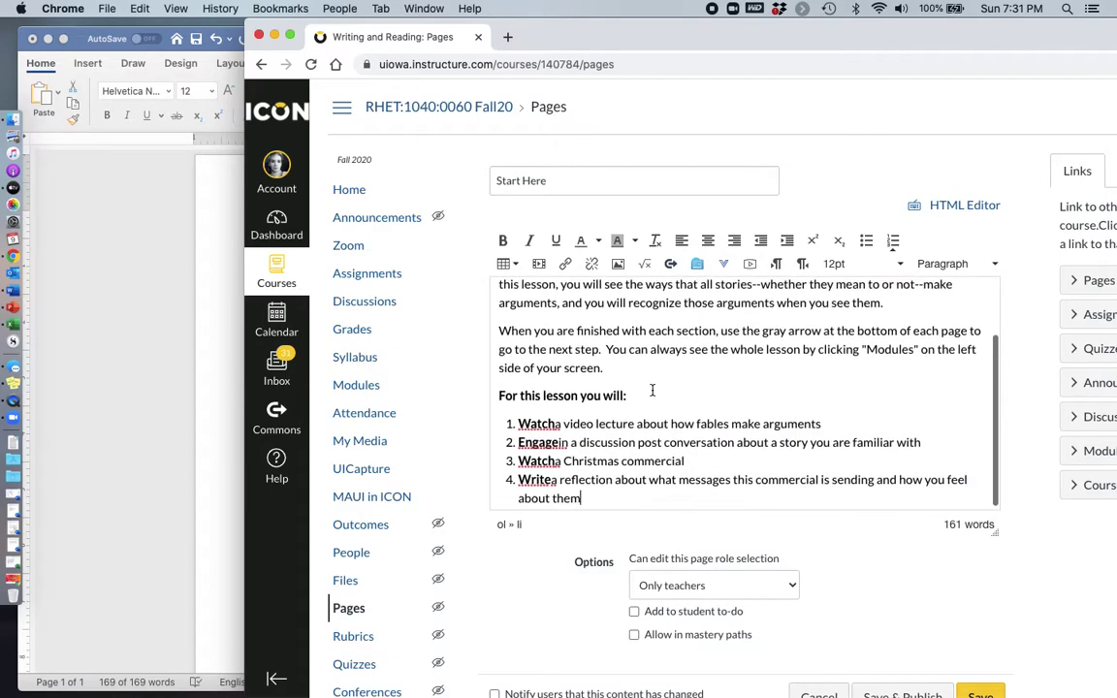
Restore the missing spaces after Watch, Engage, Watch and Write in the four list items.
{"action": "left_click", "coordinate": [557, 424]}
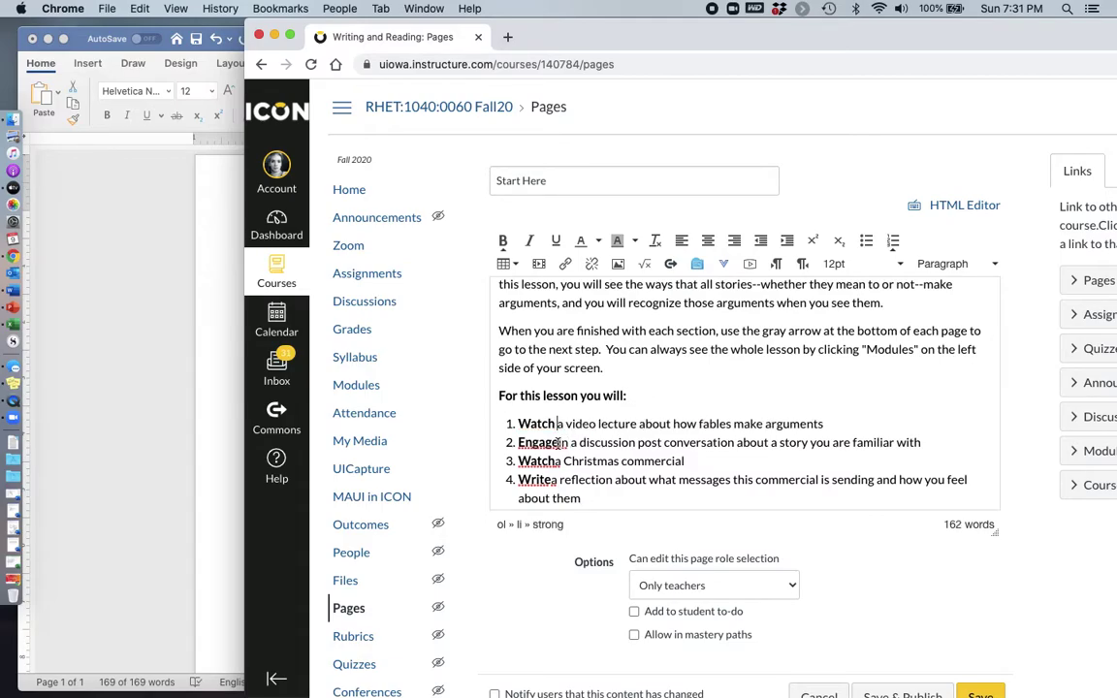
{"action": "left_click", "coordinate": [561, 442]}
{"action": "left_click", "coordinate": [557, 462]}
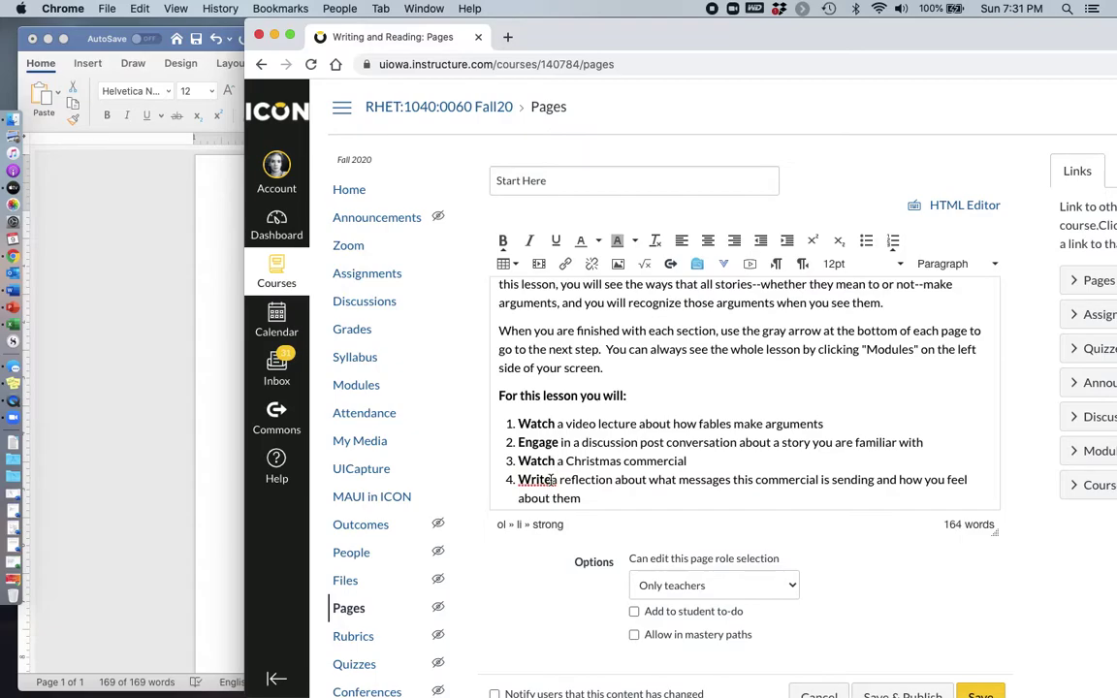
{"action": "left_click", "coordinate": [552, 479]}
{"action": "scroll", "coordinate": [638, 396], "scroll_direction": "up", "scroll_amount": 2}
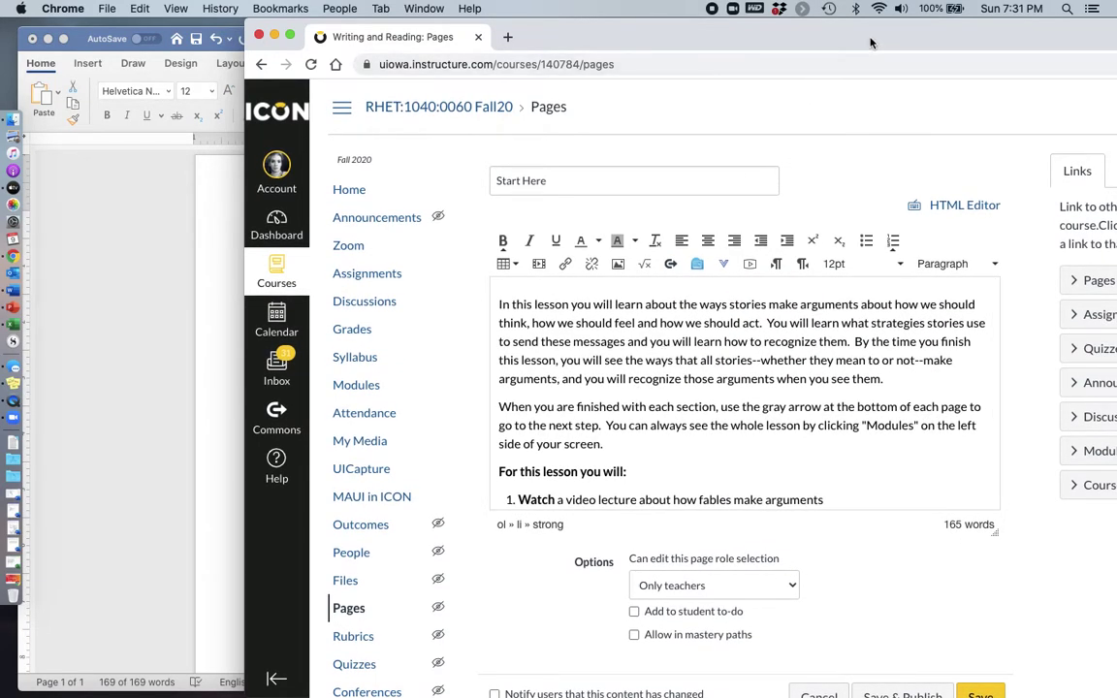
{"action": "double_click", "coordinate": [688, 44]}
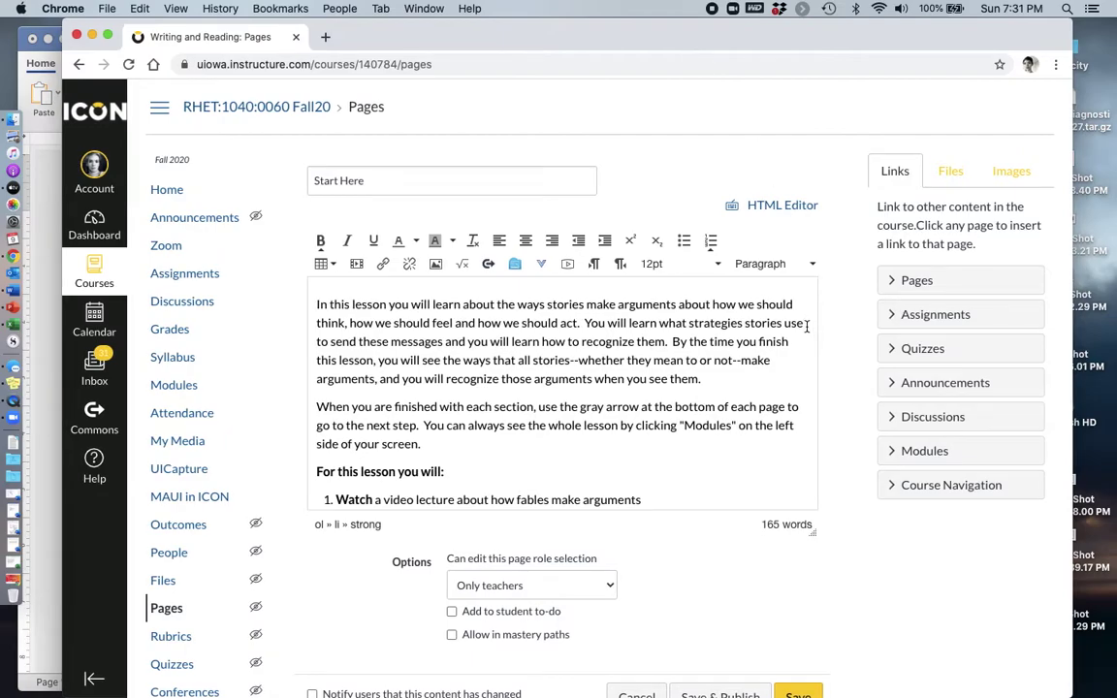
{"action": "left_click", "coordinate": [806, 324]}
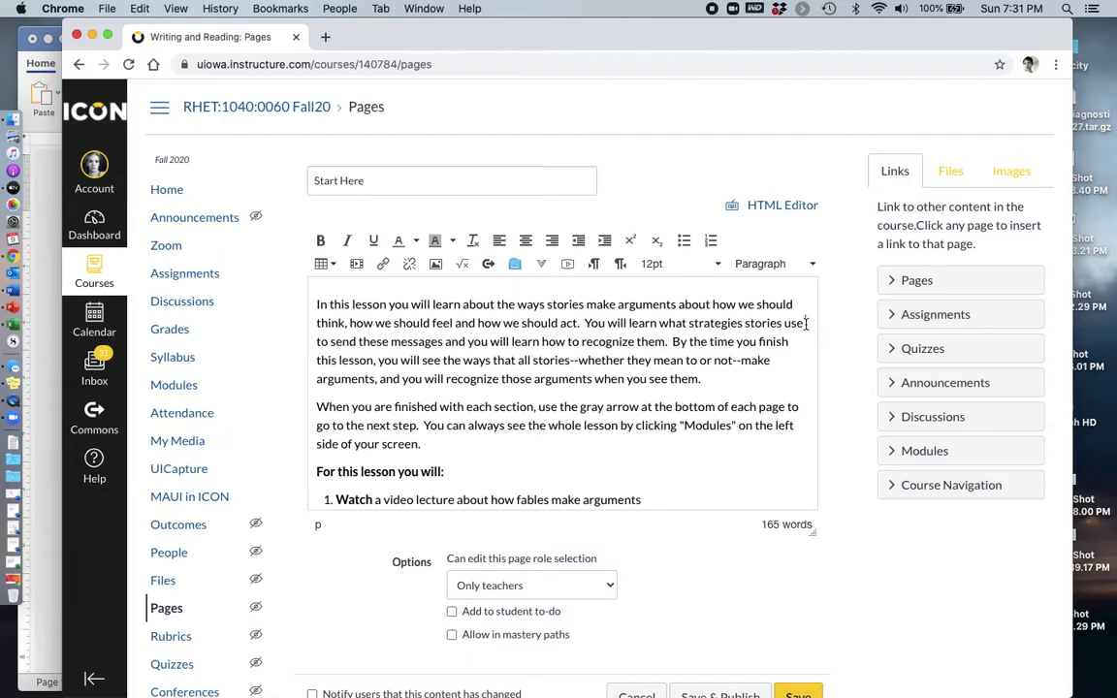
{"action": "left_click", "coordinate": [437, 266]}
Insert Image Tortoise and Hare.jpg from Course files with descriptive illustration alt text.
{"action": "left_click", "coordinate": [416, 248]}
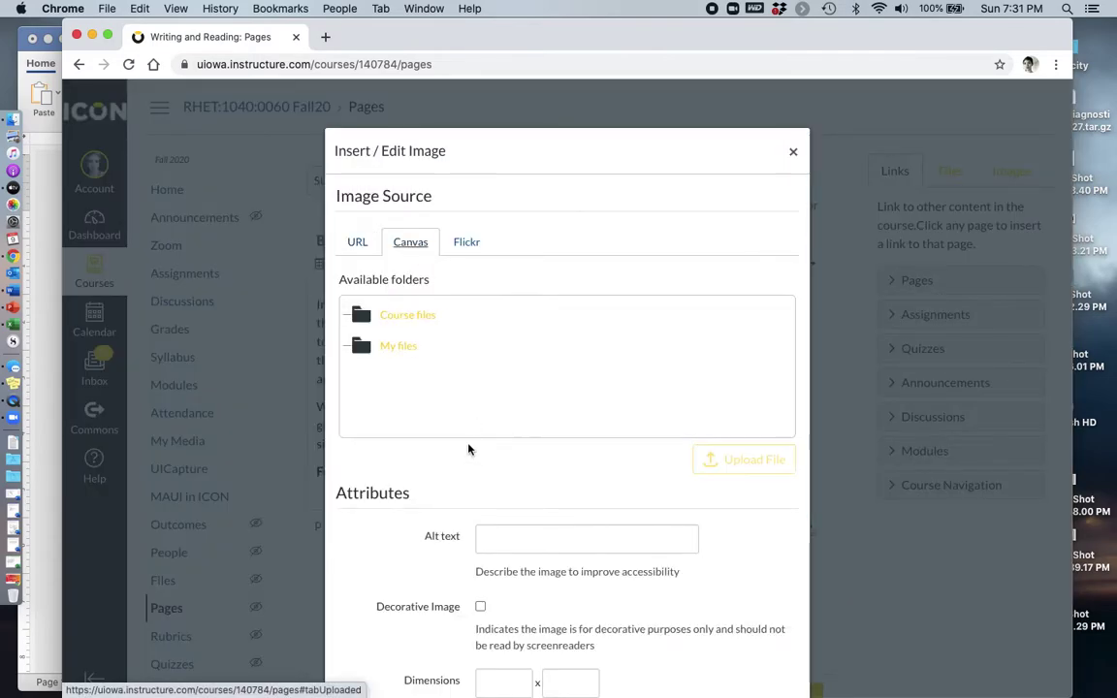
{"action": "left_click", "coordinate": [382, 315]}
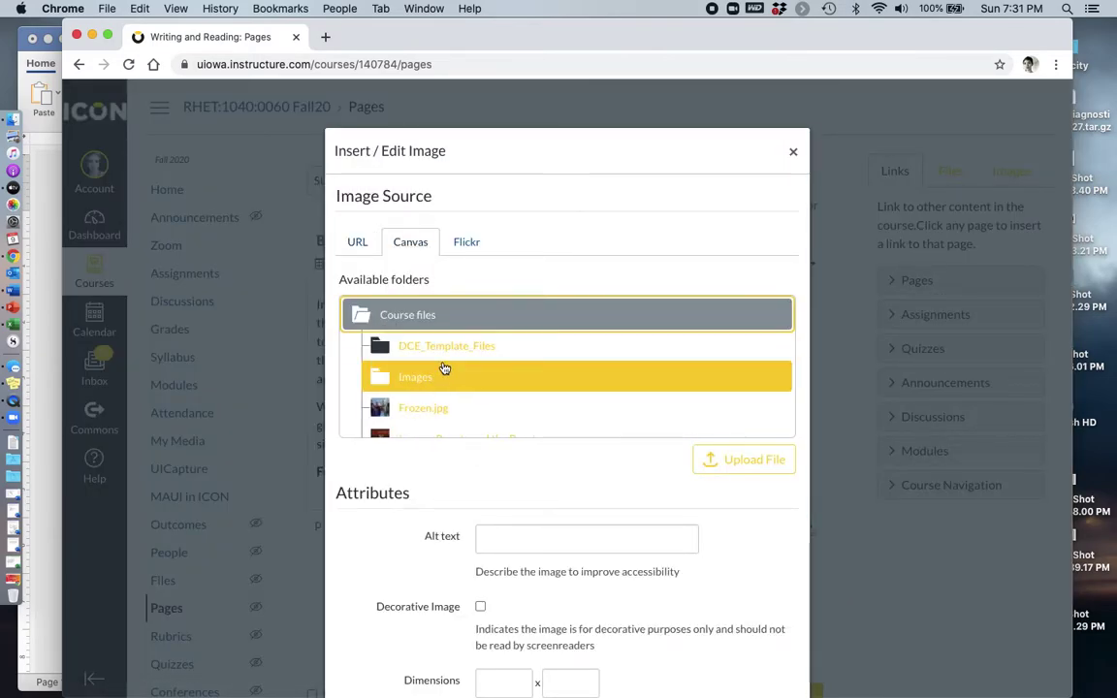
{"action": "scroll", "coordinate": [476, 389], "scroll_direction": "down", "scroll_amount": 3}
{"action": "left_click", "coordinate": [477, 352]}
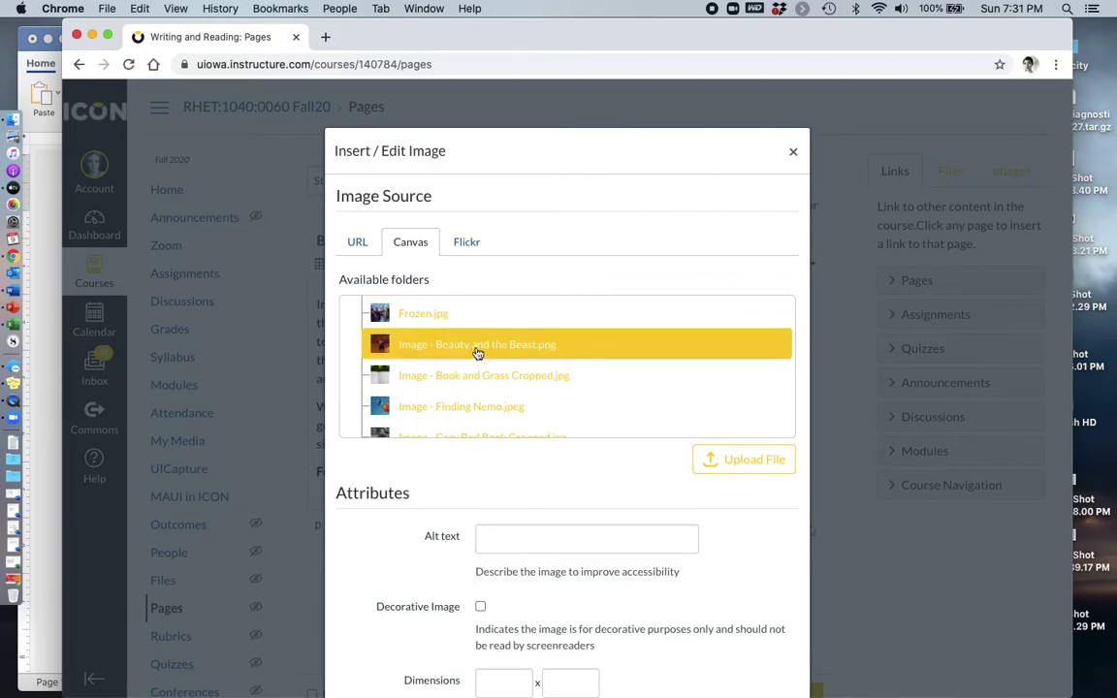
{"action": "left_click", "coordinate": [469, 375]}
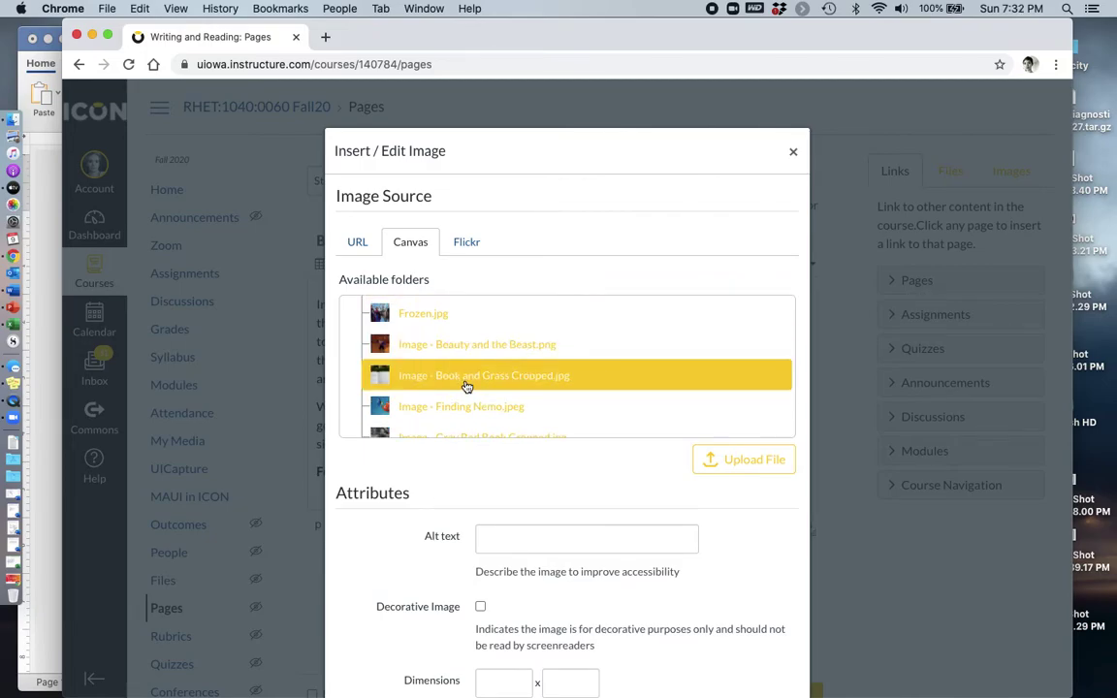
{"action": "left_click", "coordinate": [465, 401]}
{"action": "scroll", "coordinate": [464, 417], "scroll_direction": "down", "scroll_amount": 3}
{"action": "scroll", "coordinate": [464, 417], "scroll_direction": "down", "scroll_amount": 2}
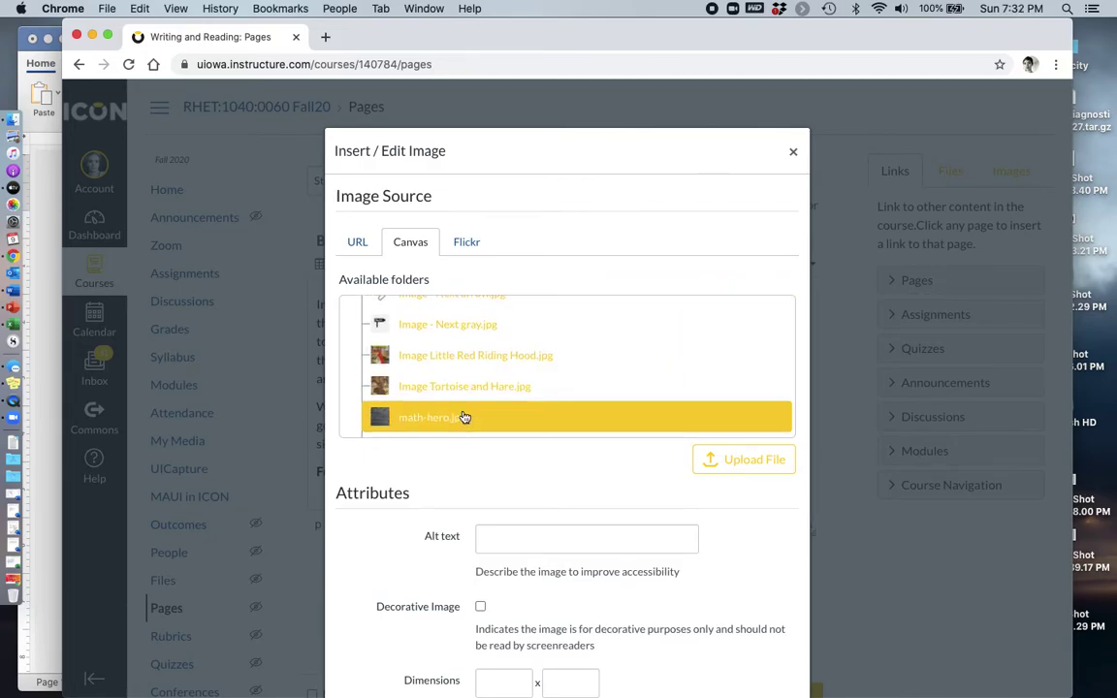
{"action": "left_click", "coordinate": [463, 393]}
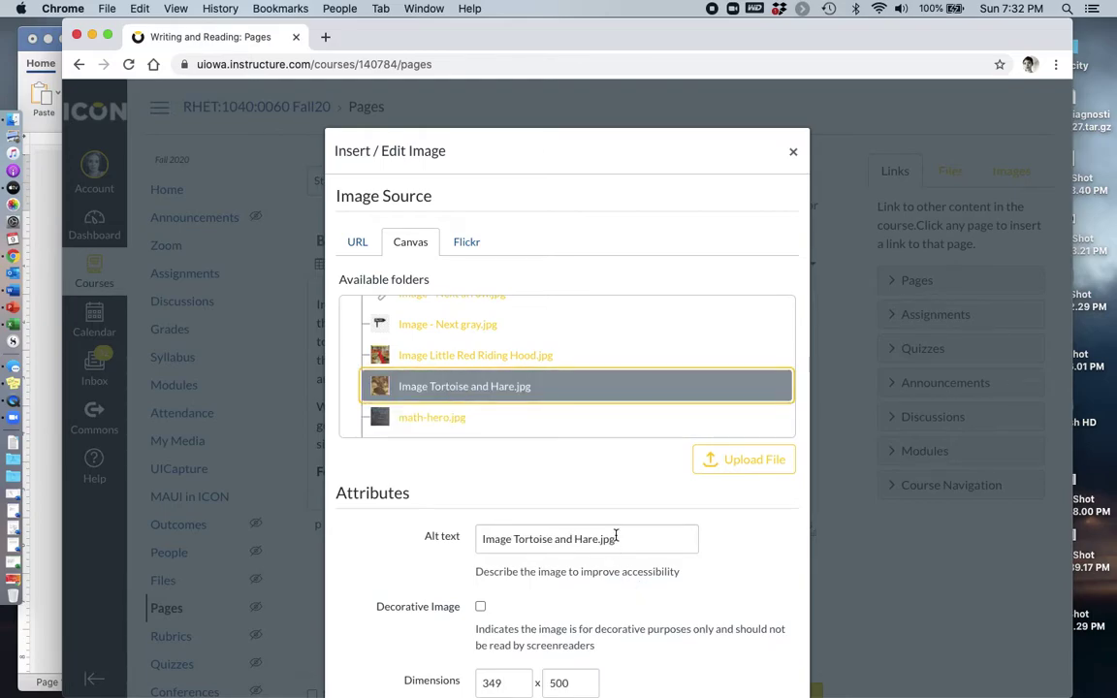
{"action": "left_click_drag", "start_coordinate": [616, 536], "coordinate": [474, 536]}
{"action": "key", "text": "BackSpace"}
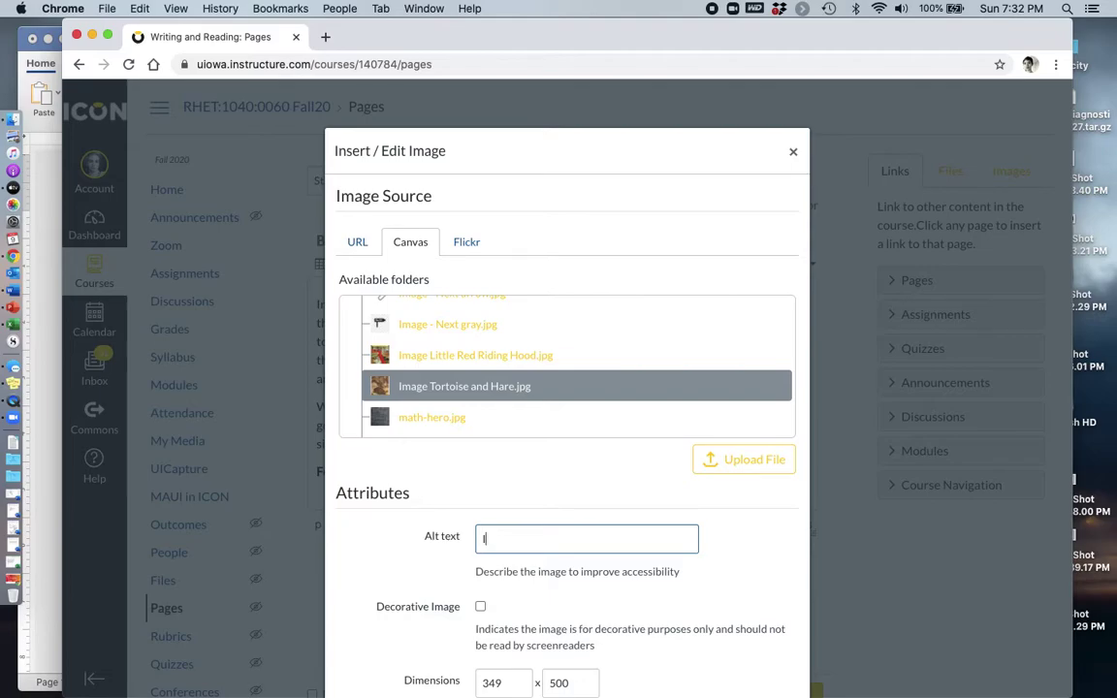
{"action": "type", "text": "Illustration of a tortoise and hare"}
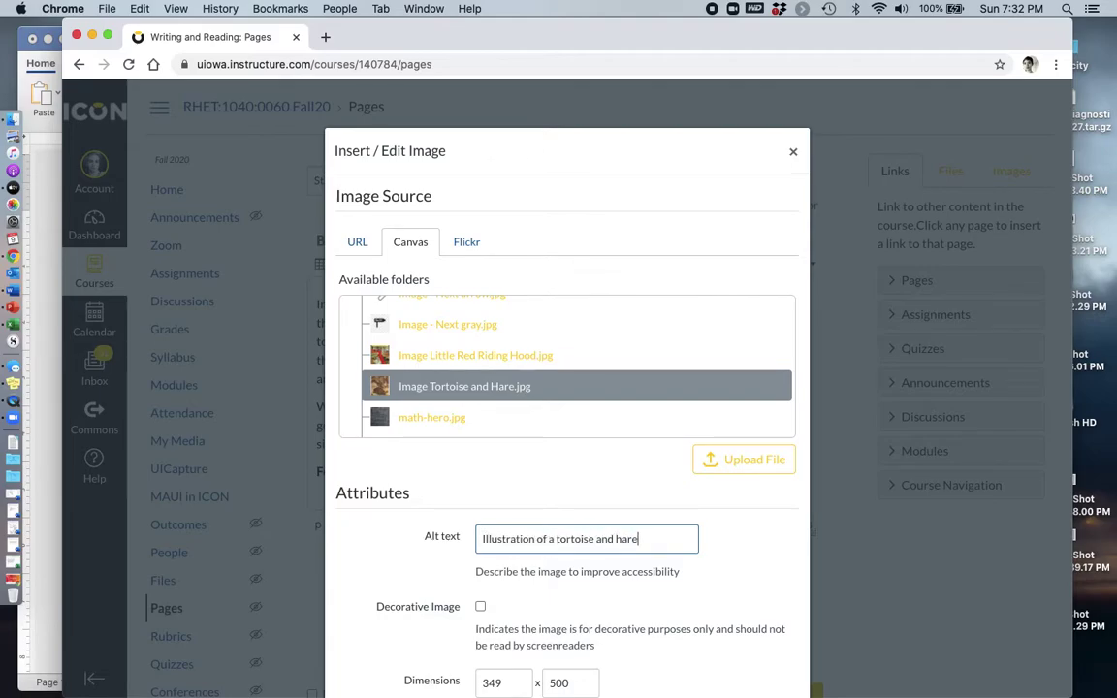
{"action": "type", "text": " by side"}
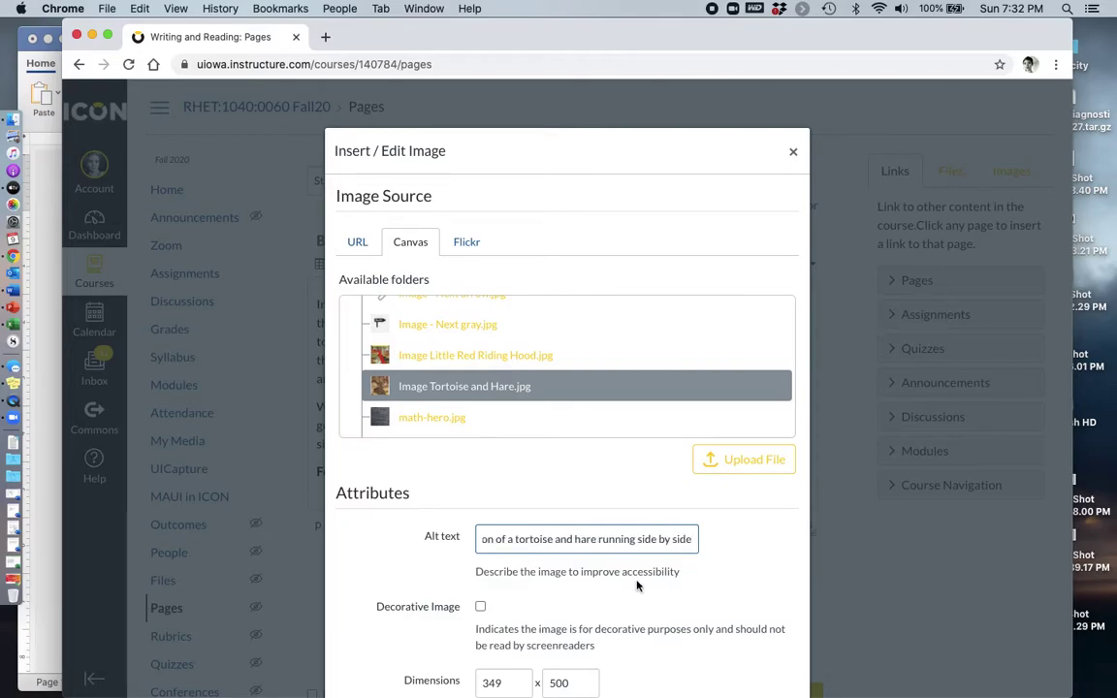
{"action": "scroll", "coordinate": [638, 585], "scroll_direction": "down", "scroll_amount": 2}
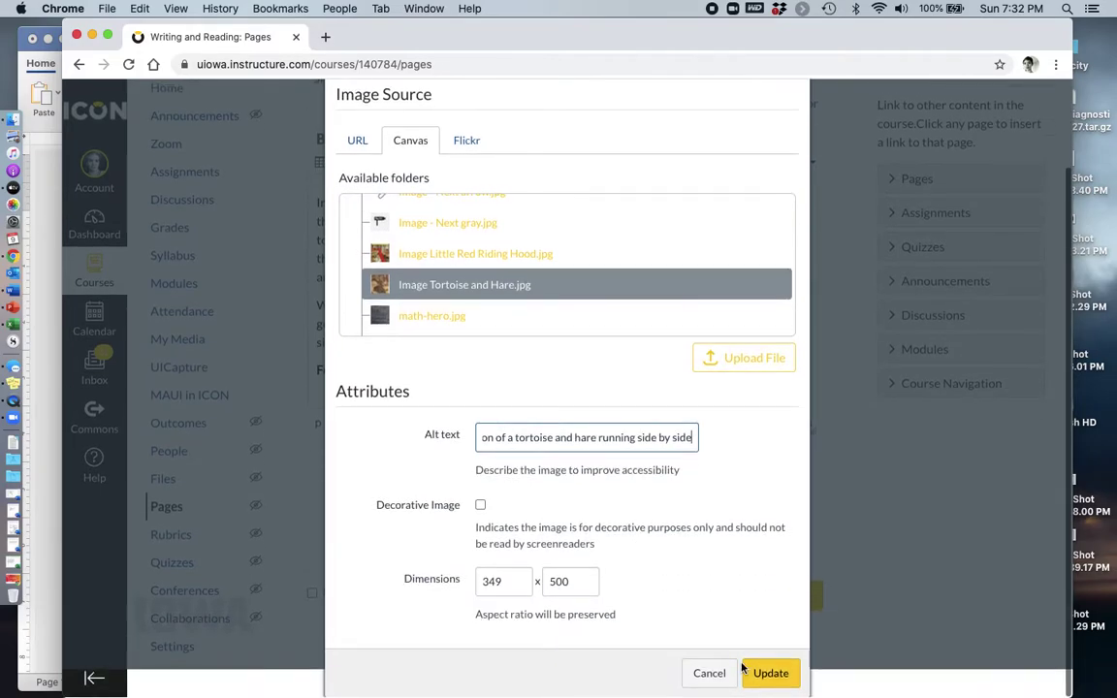
{"action": "left_click", "coordinate": [779, 677]}
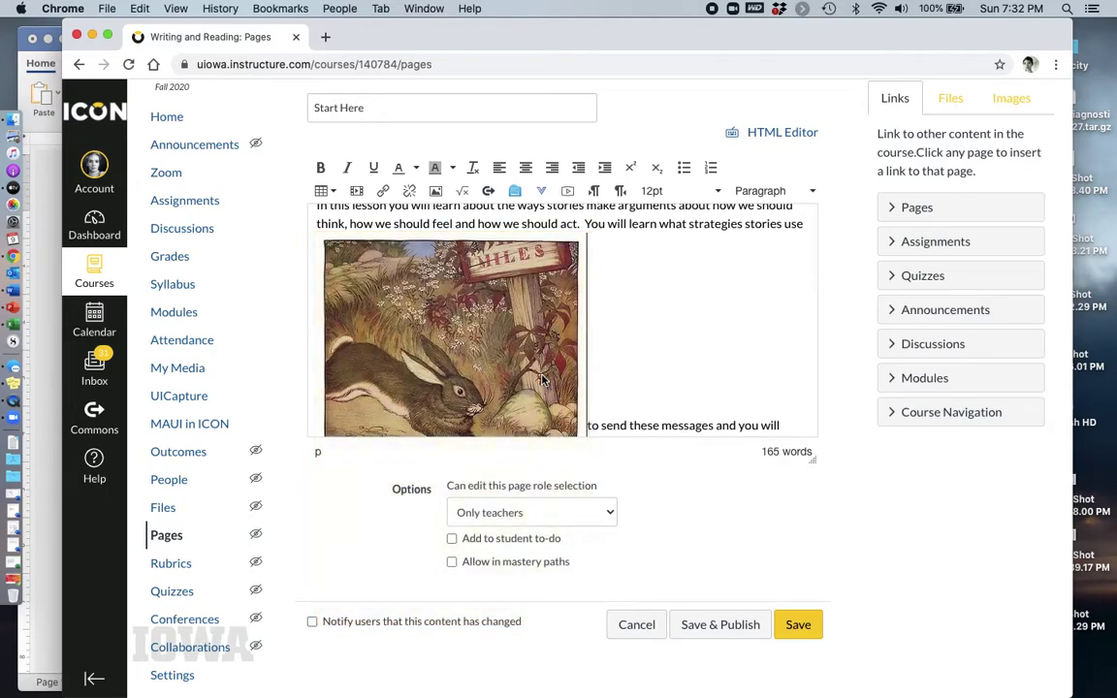
Shrink the tortoise-and-hare image to about 268 by 384 and float it right.
{"action": "scroll", "coordinate": [627, 383], "scroll_direction": "down", "scroll_amount": 2}
{"action": "scroll", "coordinate": [628, 383], "scroll_direction": "down", "scroll_amount": 1}
{"action": "left_click", "coordinate": [543, 349]}
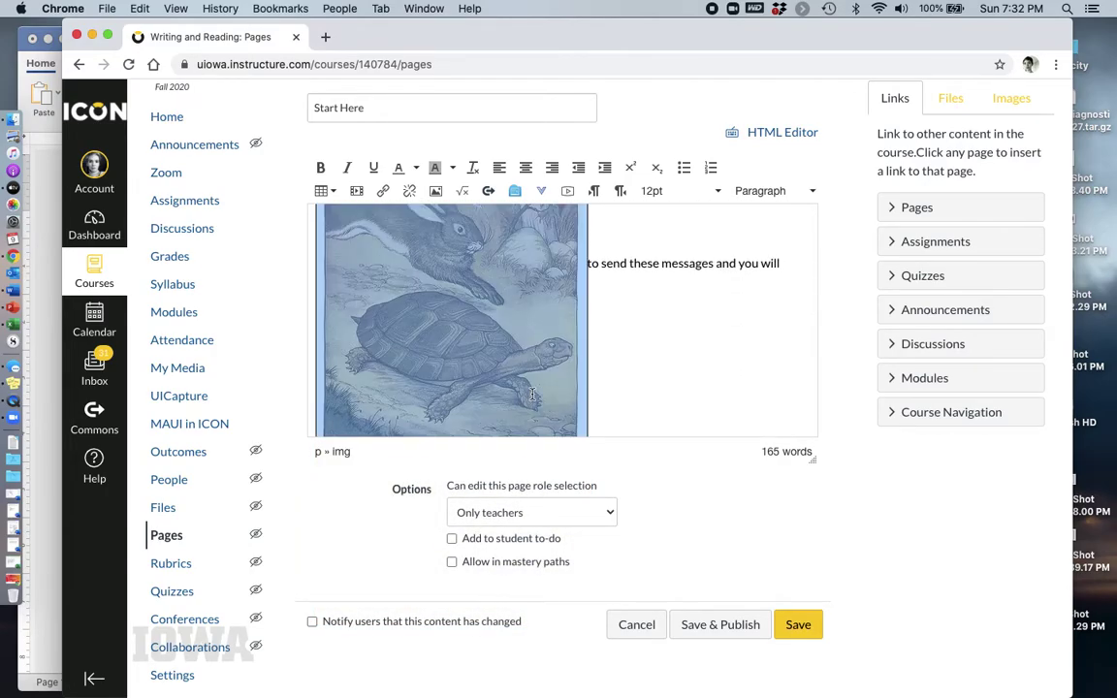
{"action": "scroll", "coordinate": [600, 340], "scroll_direction": "down", "scroll_amount": 2}
{"action": "left_click_drag", "start_coordinate": [587, 354], "coordinate": [525, 331]}
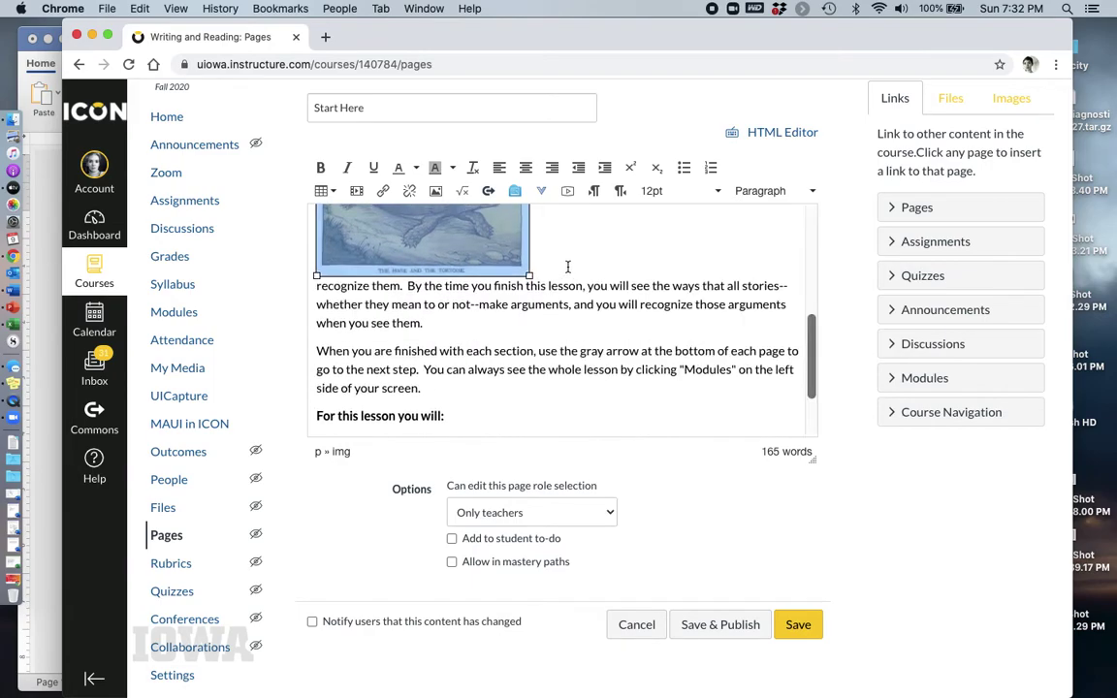
{"action": "scroll", "coordinate": [568, 264], "scroll_direction": "up", "scroll_amount": 2}
{"action": "left_click", "coordinate": [554, 171]}
Add an empty fifth item after item 4 and turn it into a paragraph.
{"action": "scroll", "coordinate": [551, 386], "scroll_direction": "up", "scroll_amount": 3}
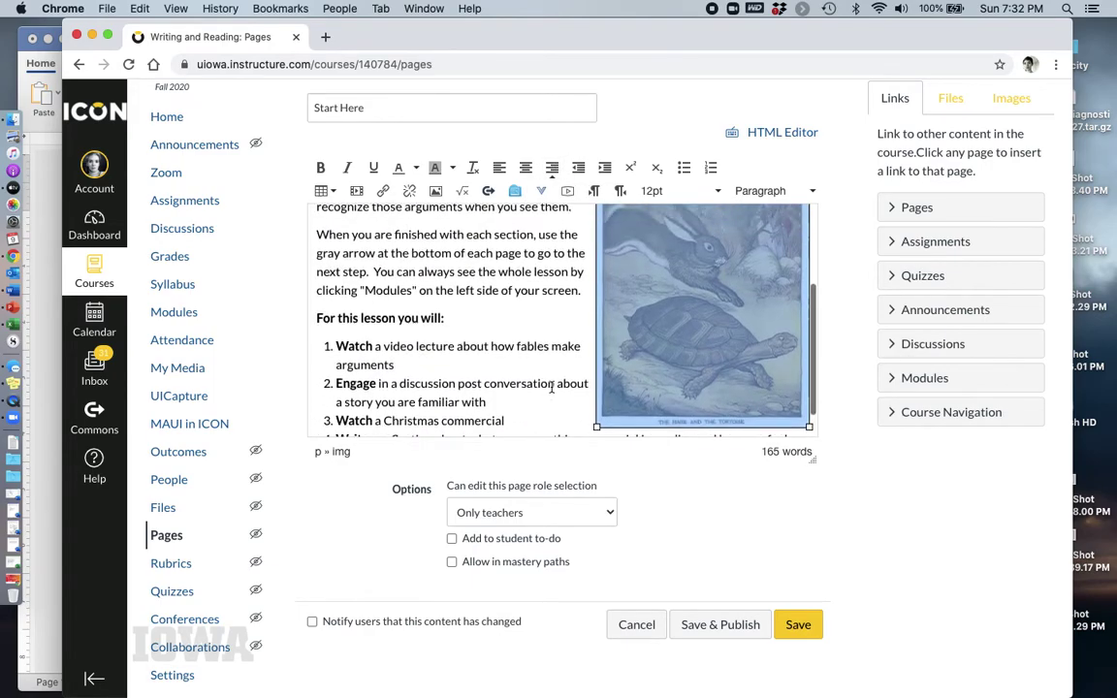
{"action": "scroll", "coordinate": [551, 387], "scroll_direction": "down", "scroll_amount": 4}
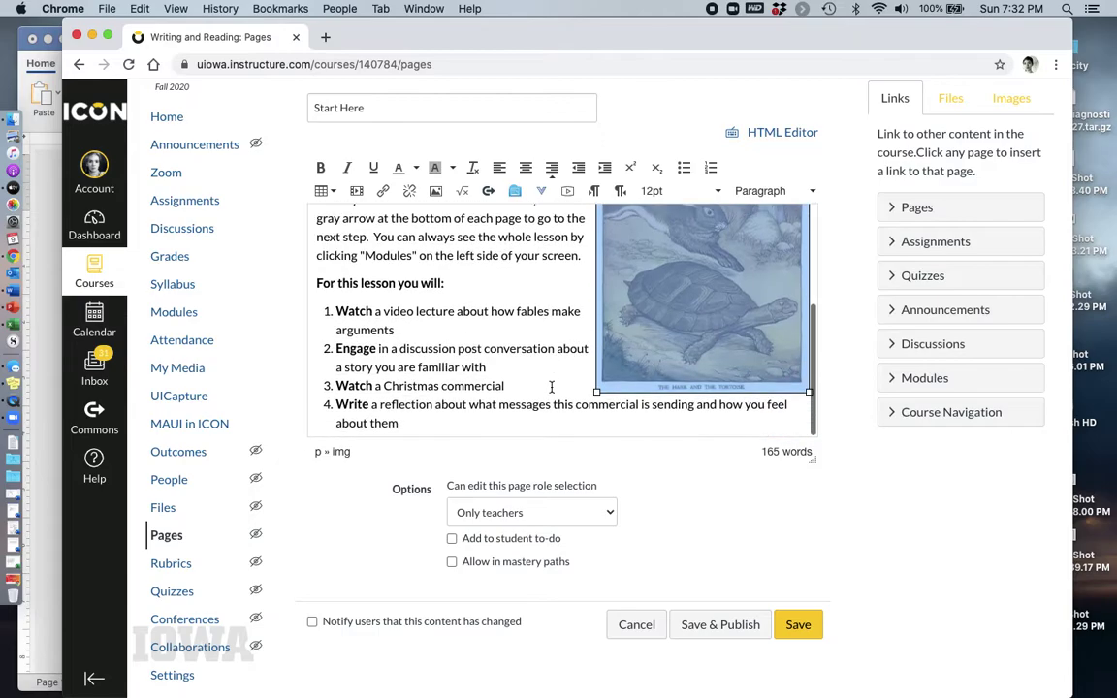
{"action": "left_click", "coordinate": [442, 422]}
{"action": "key", "text": "Return"}
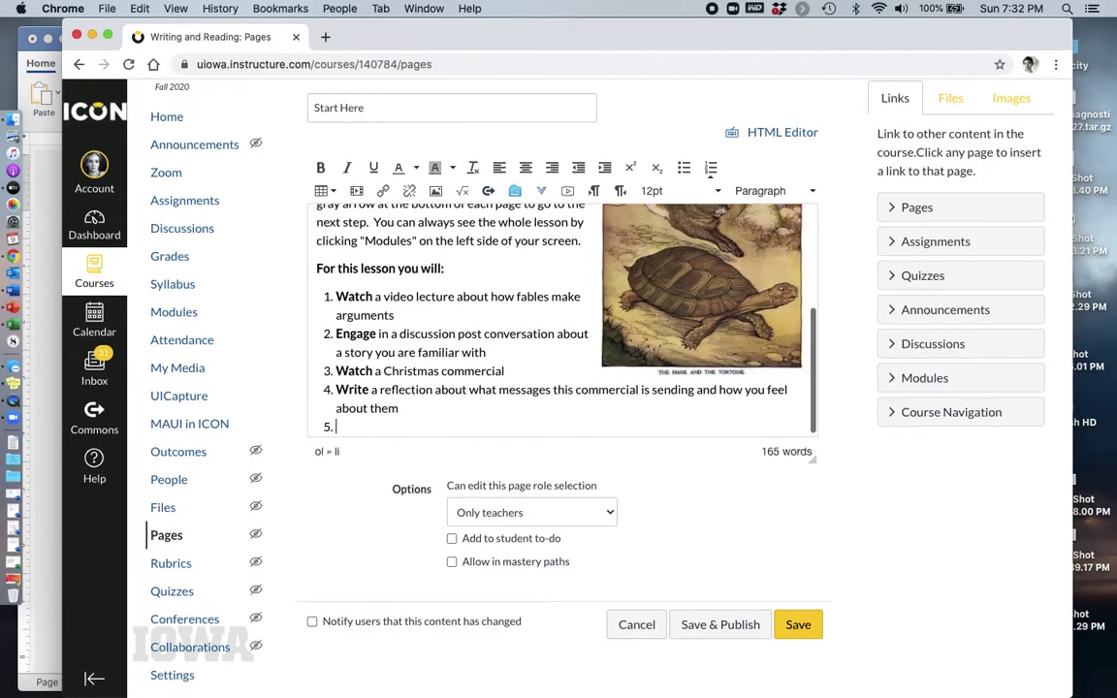
{"action": "left_click", "coordinate": [711, 168]}
Insert Image - Next arrow.jpg from Course files with alt text 'Click here to continue the lesson'.
{"action": "left_click", "coordinate": [436, 191]}
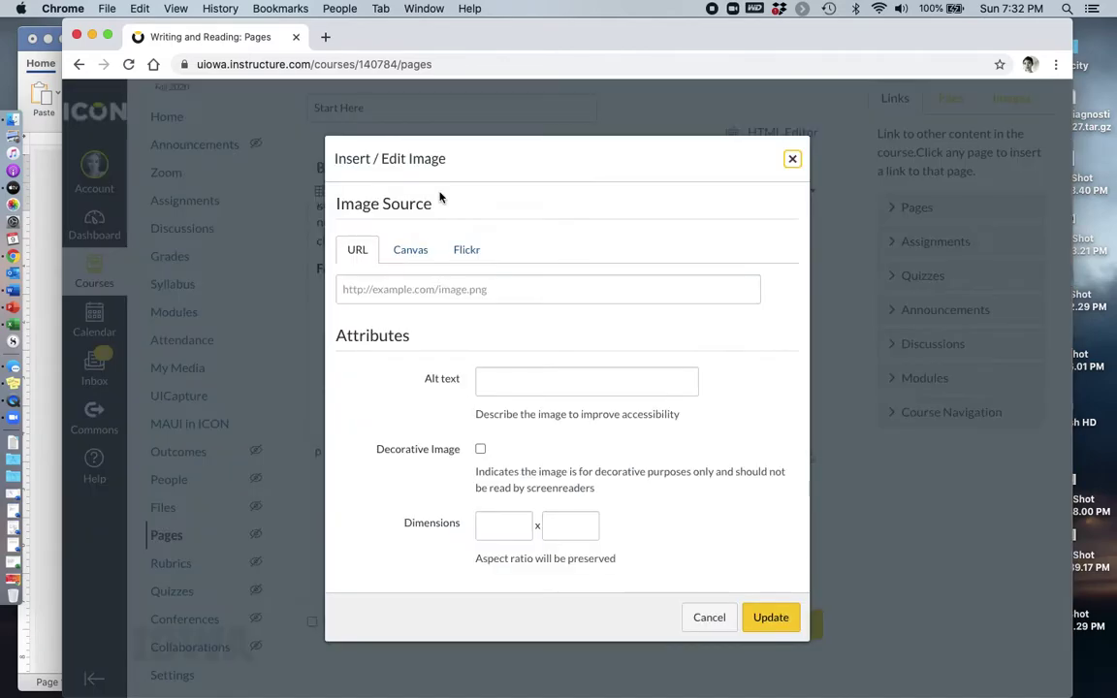
{"action": "left_click", "coordinate": [412, 252]}
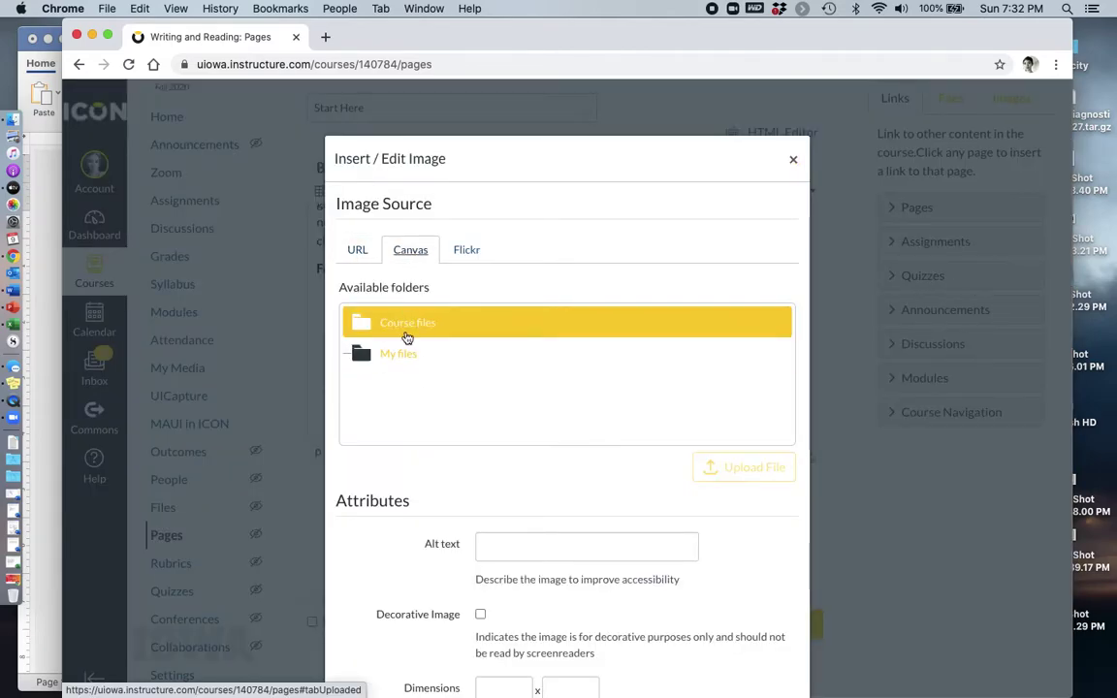
{"action": "left_click", "coordinate": [401, 330]}
{"action": "scroll", "coordinate": [405, 363], "scroll_direction": "down", "scroll_amount": 10}
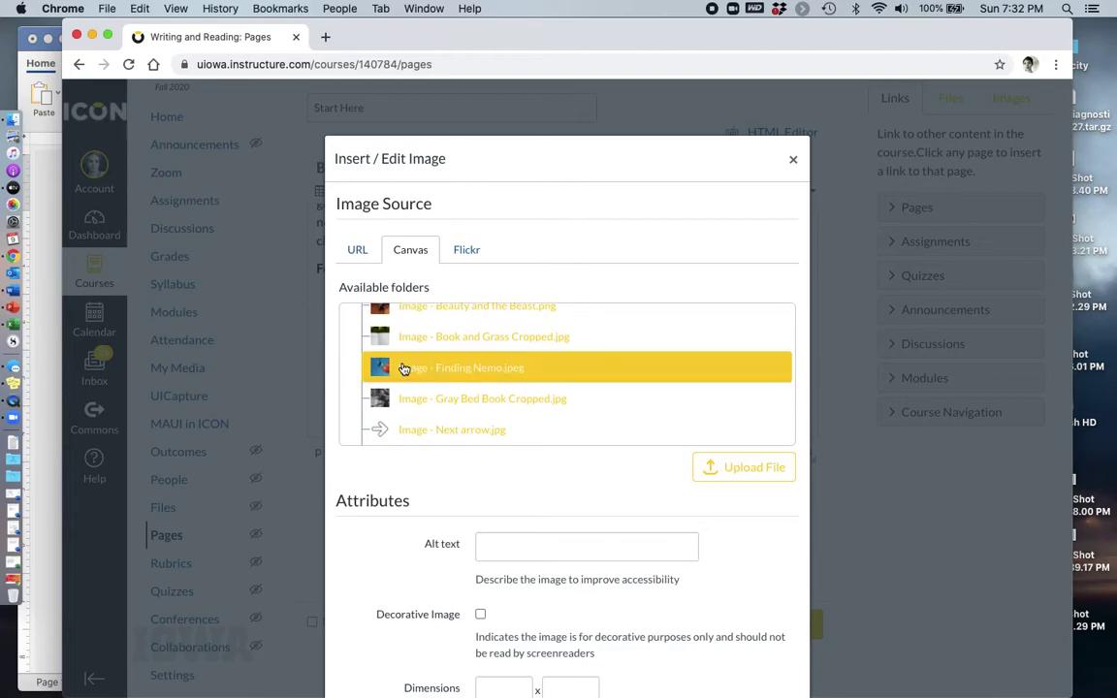
{"action": "left_click", "coordinate": [412, 398]}
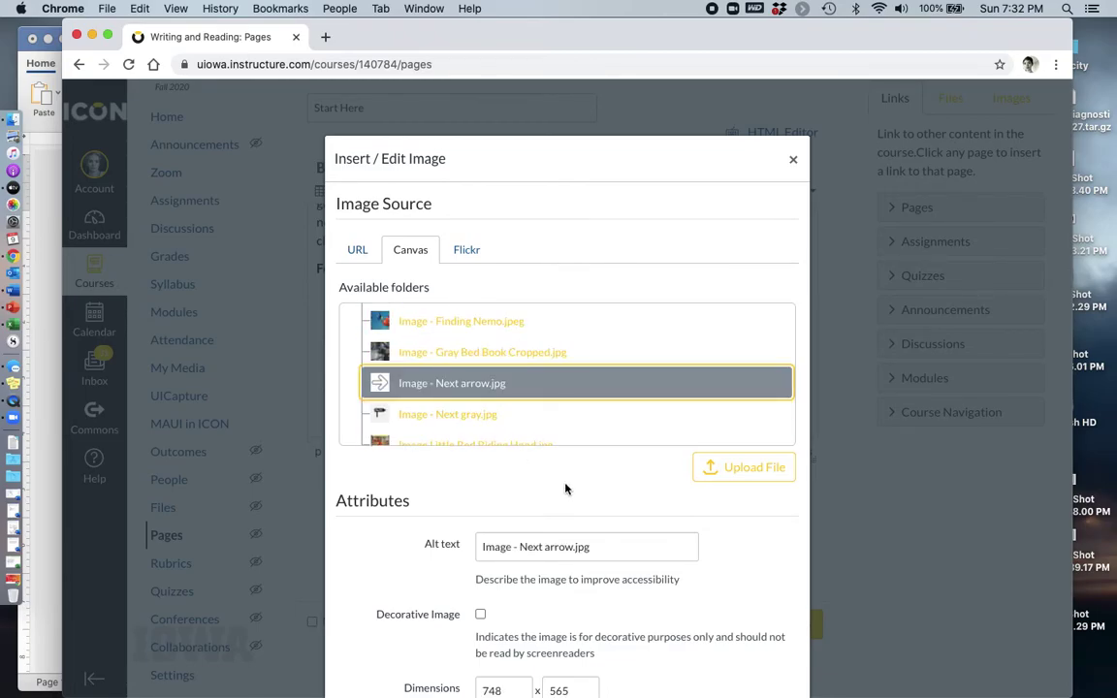
{"action": "left_click_drag", "start_coordinate": [596, 547], "coordinate": [479, 550]}
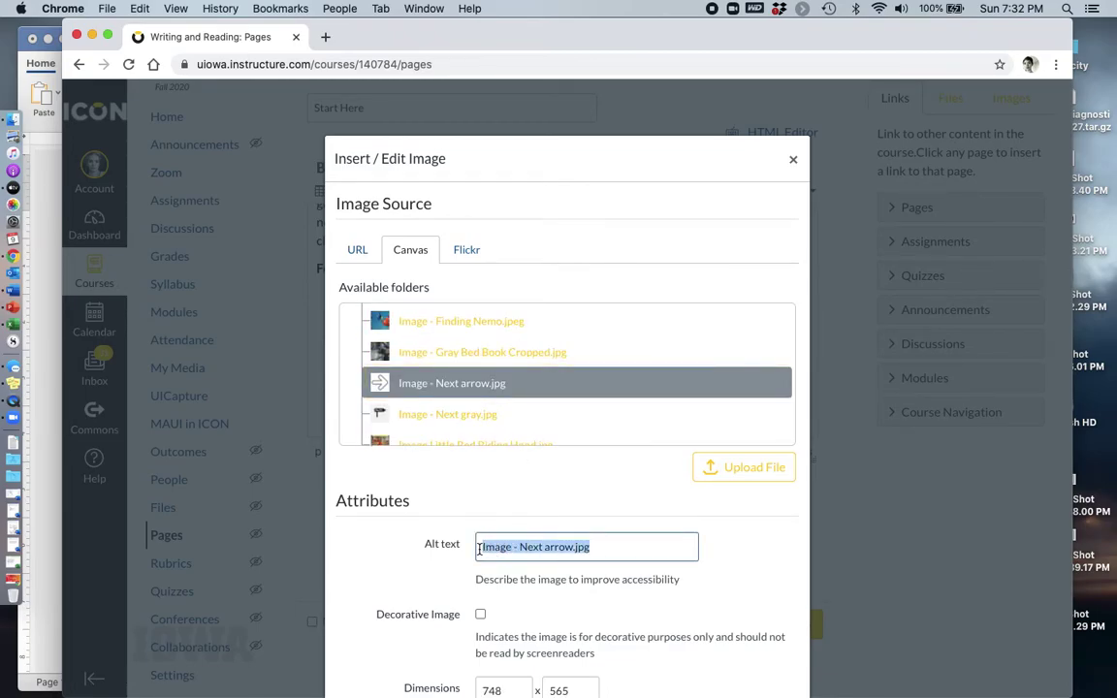
{"action": "key", "text": "BackSpace"}
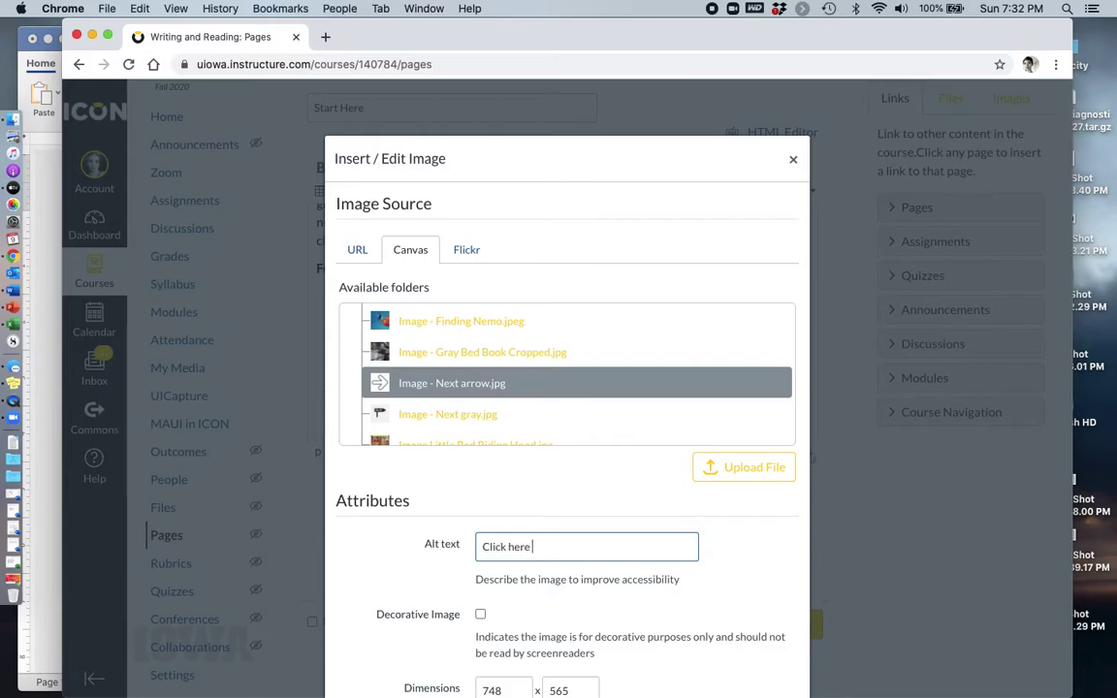
{"action": "type", "text": "to continue the lesson"}
{"action": "scroll", "coordinate": [564, 579], "scroll_direction": "down", "scroll_amount": 3}
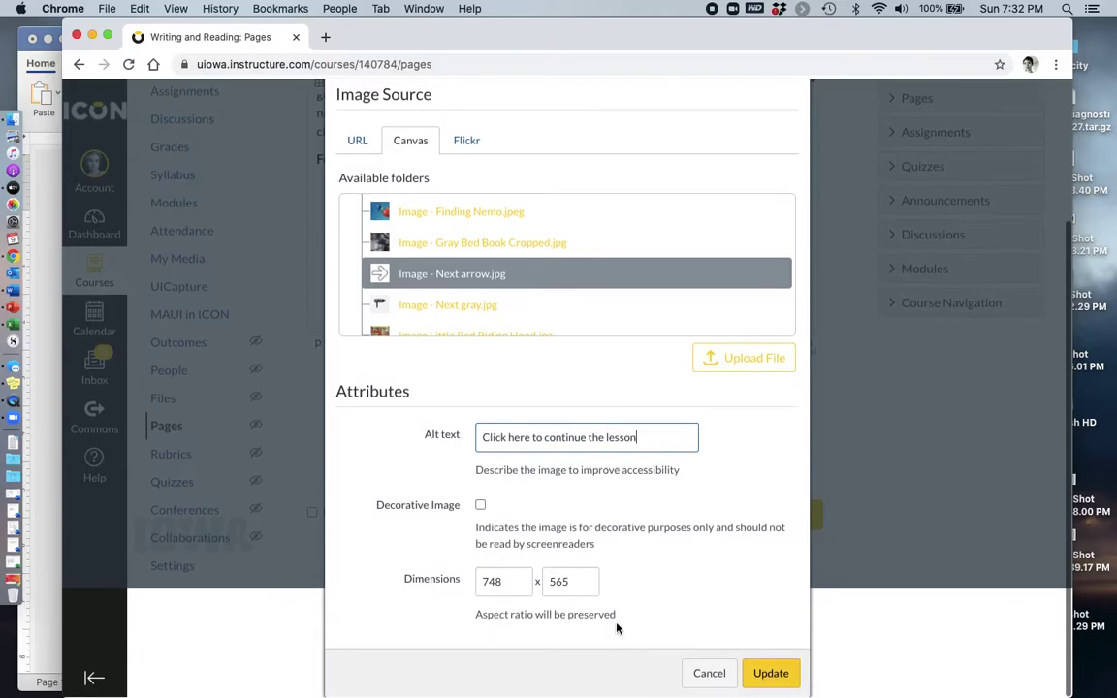
{"action": "left_click", "coordinate": [772, 674]}
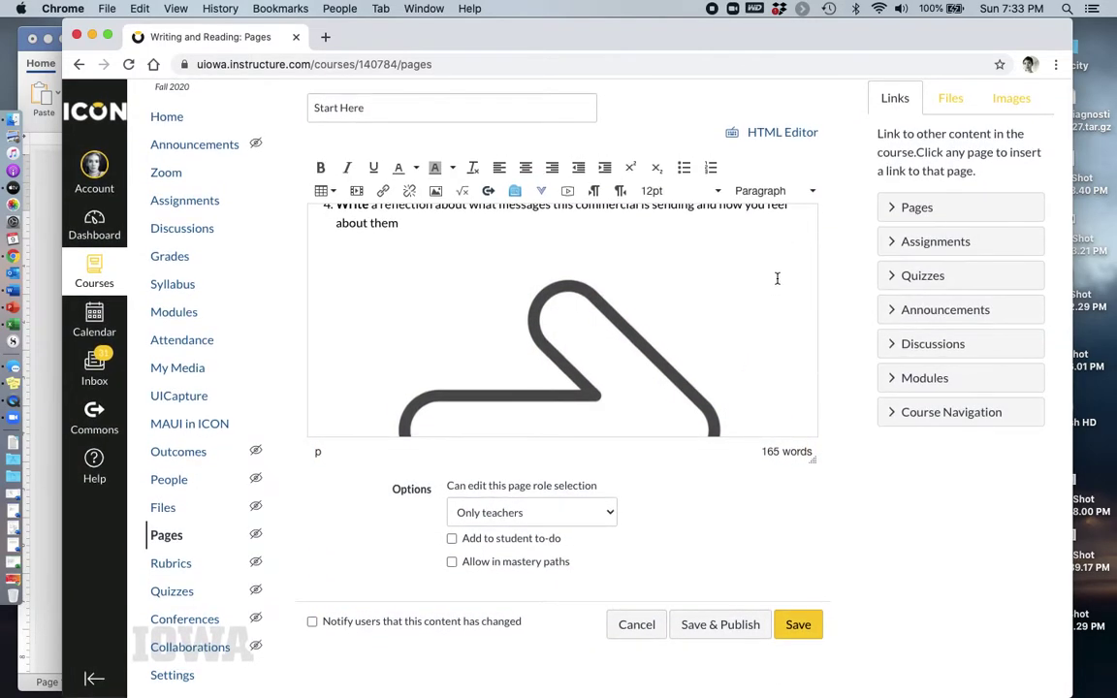
Shrink the arrow to about half width, link it to Engage in a Discussion Board, and save.
{"action": "left_click", "coordinate": [774, 284]}
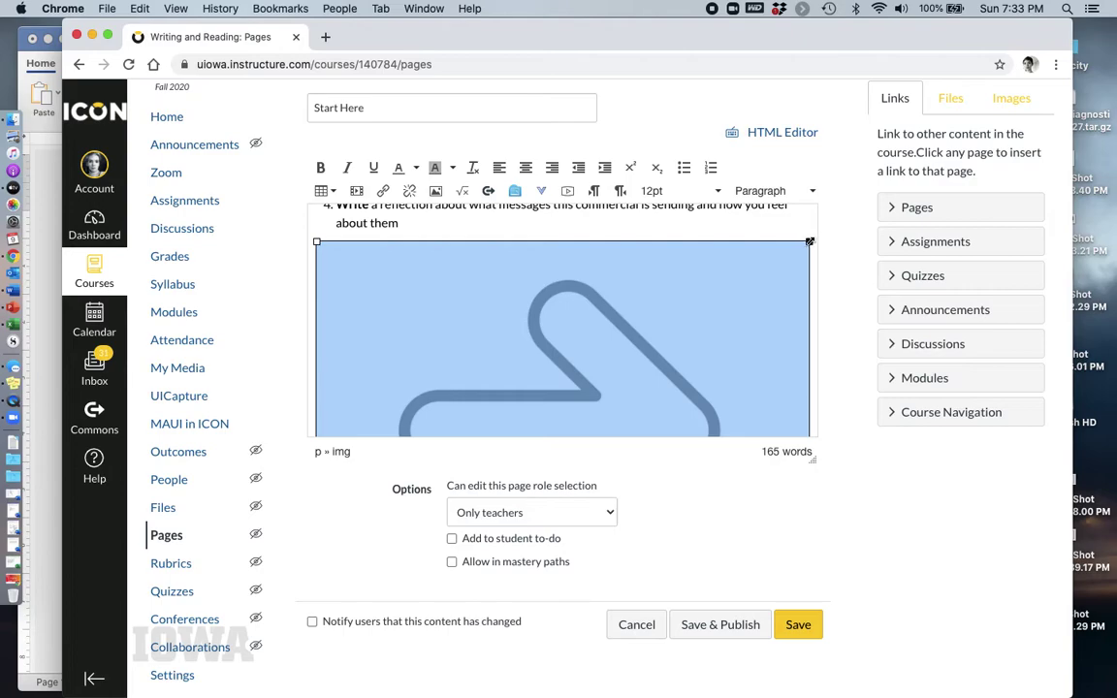
{"action": "left_click_drag", "start_coordinate": [810, 242], "coordinate": [441, 334]}
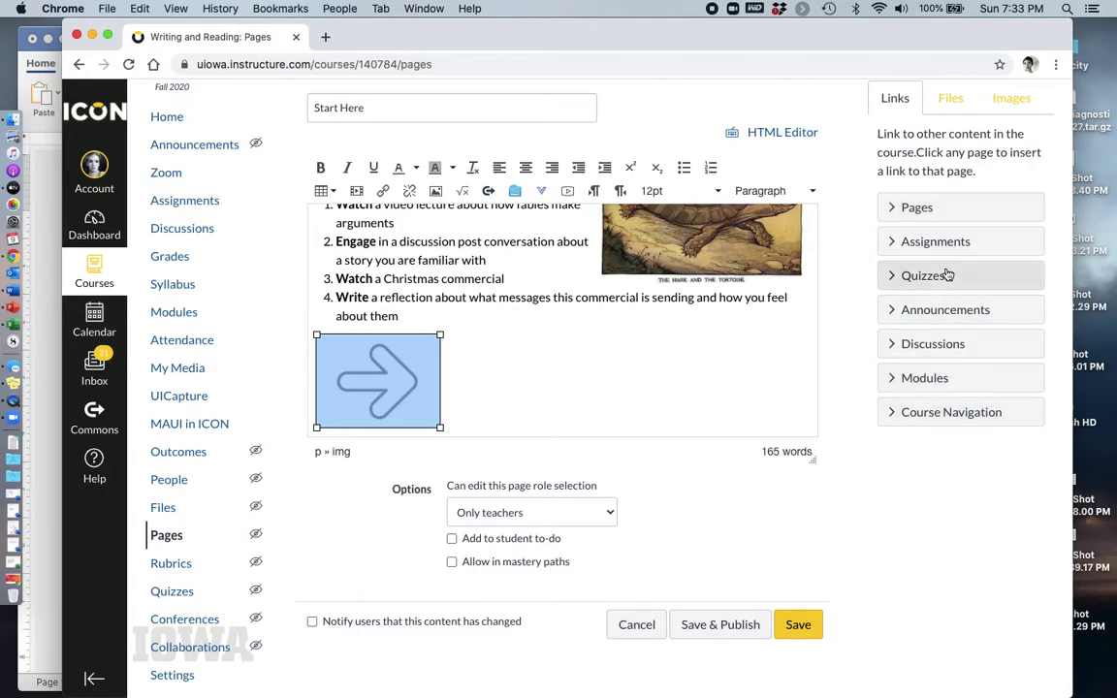
{"action": "left_click", "coordinate": [957, 208]}
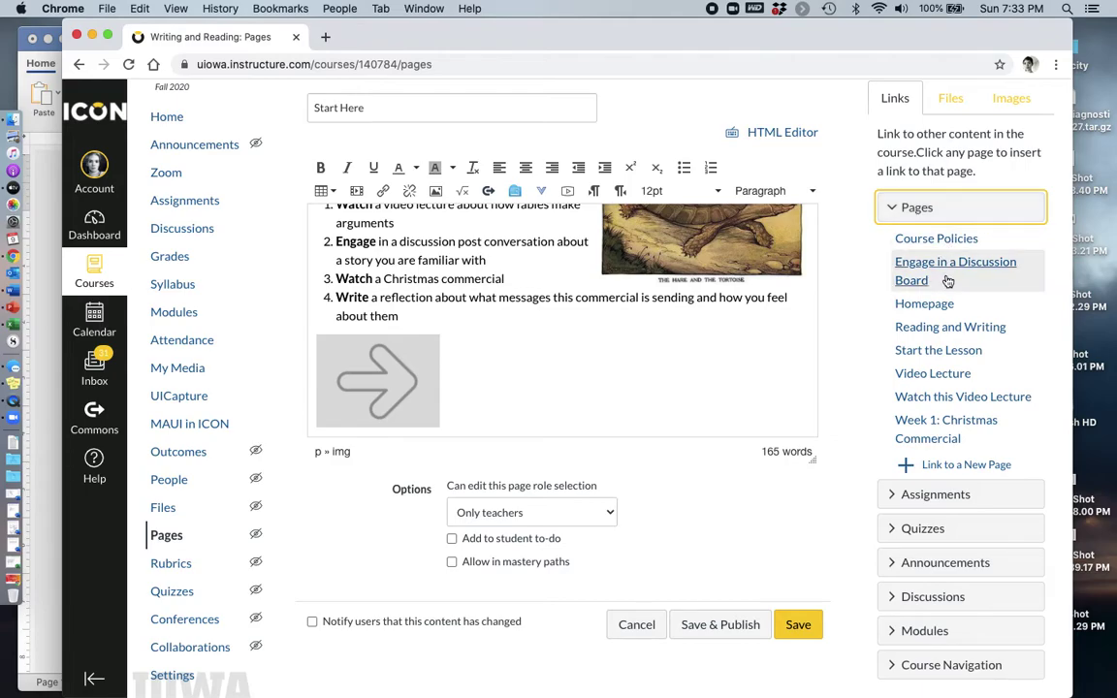
{"action": "left_click", "coordinate": [948, 280]}
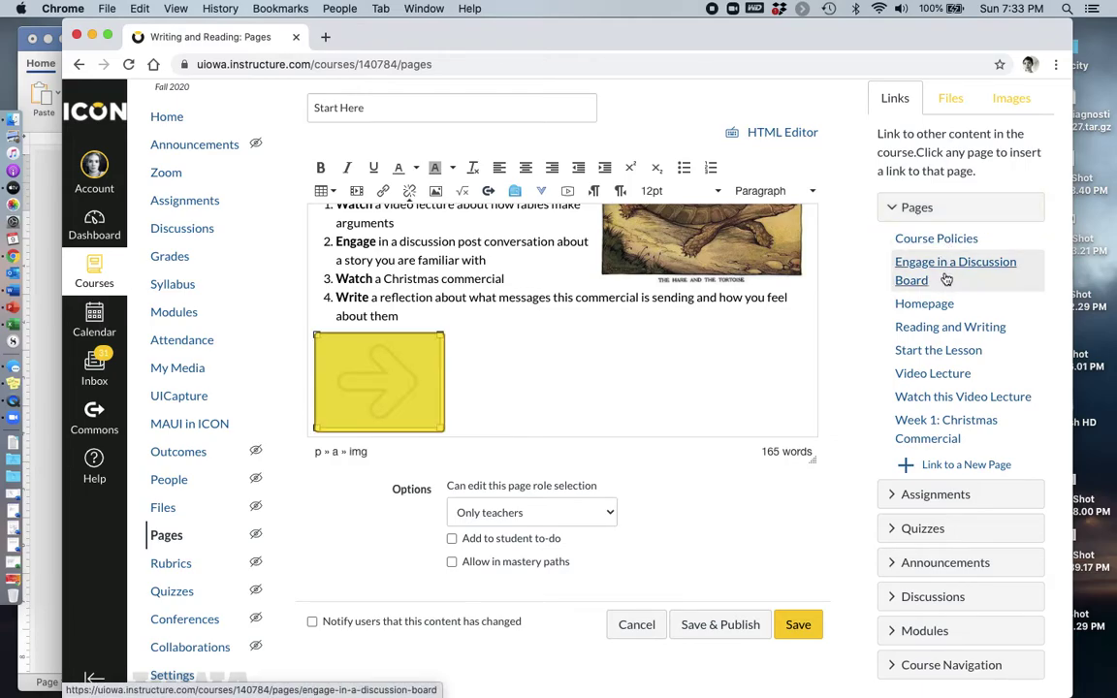
{"action": "left_click", "coordinate": [799, 625]}
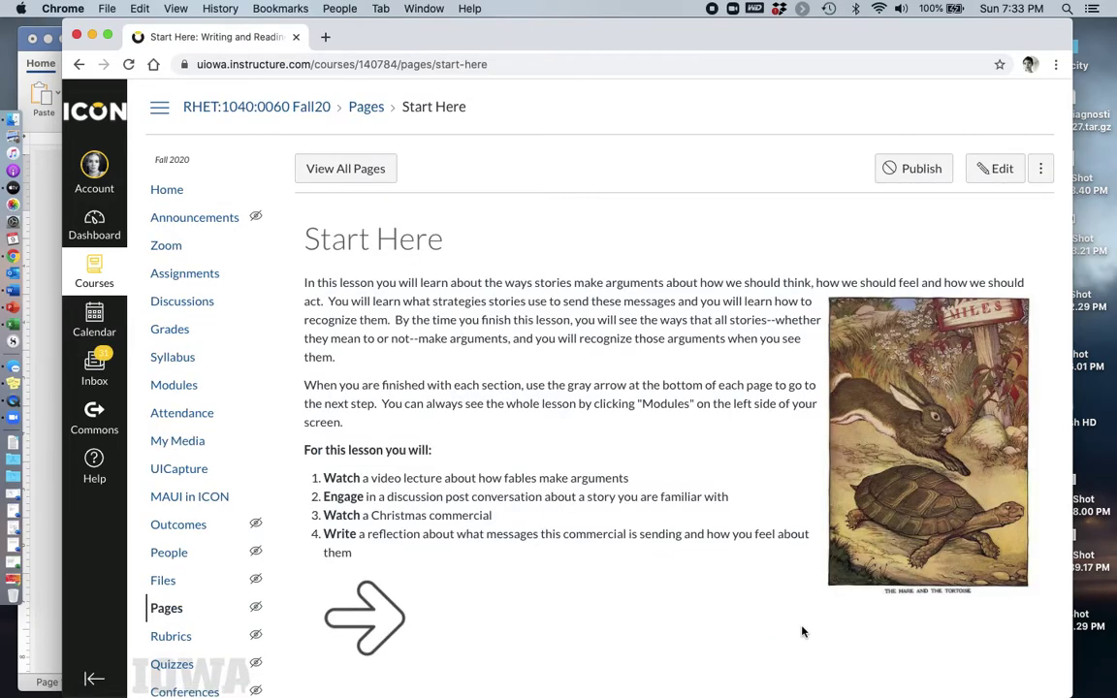
Start another new course page from the View All Pages list.
{"action": "scroll", "coordinate": [802, 631], "scroll_direction": "down", "scroll_amount": 1}
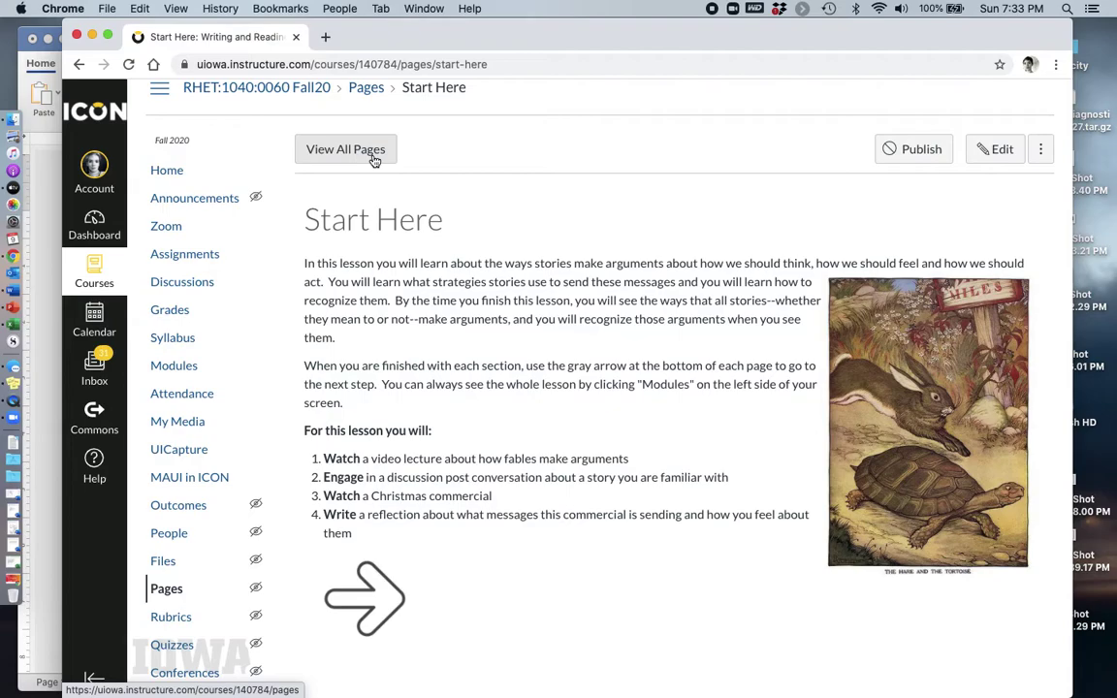
{"action": "left_click", "coordinate": [374, 160]}
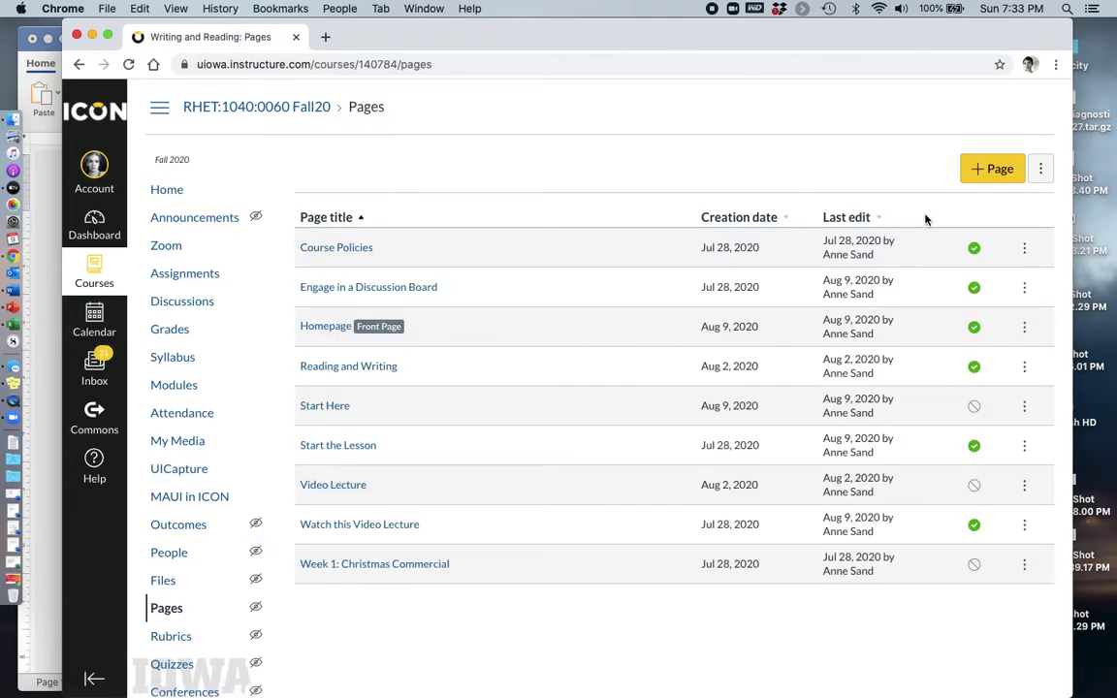
{"action": "left_click", "coordinate": [994, 178]}
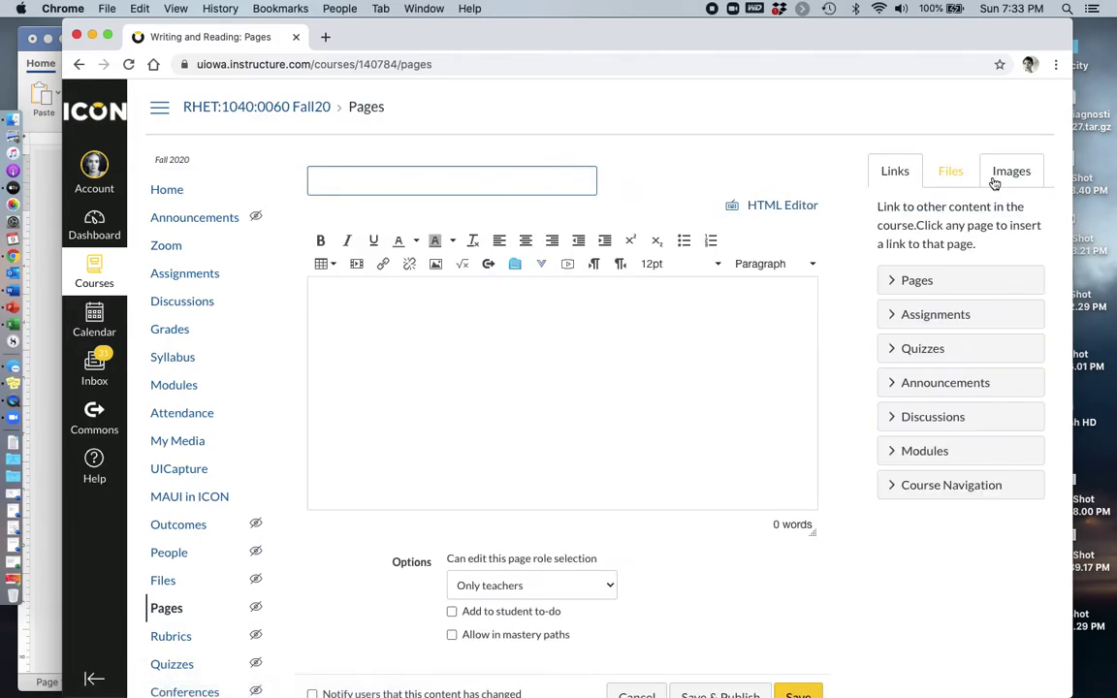
Discard the blank new page without saving and return to the course pages list.
{"action": "scroll", "coordinate": [703, 456], "scroll_direction": "down", "scroll_amount": 2}
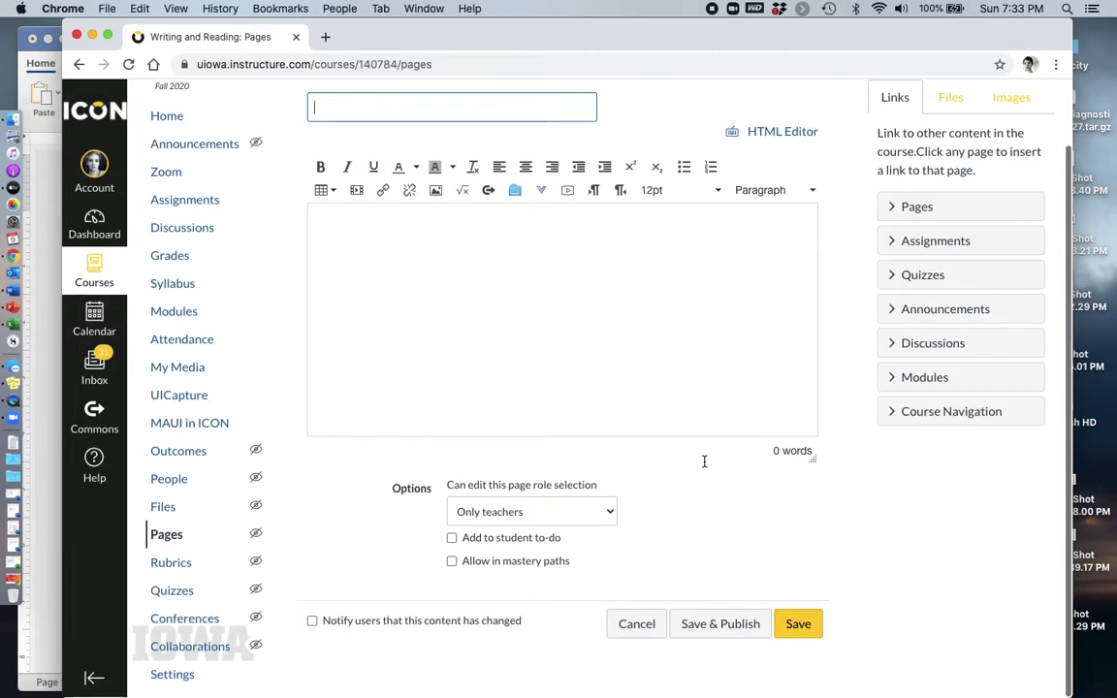
{"action": "left_click", "coordinate": [640, 628]}
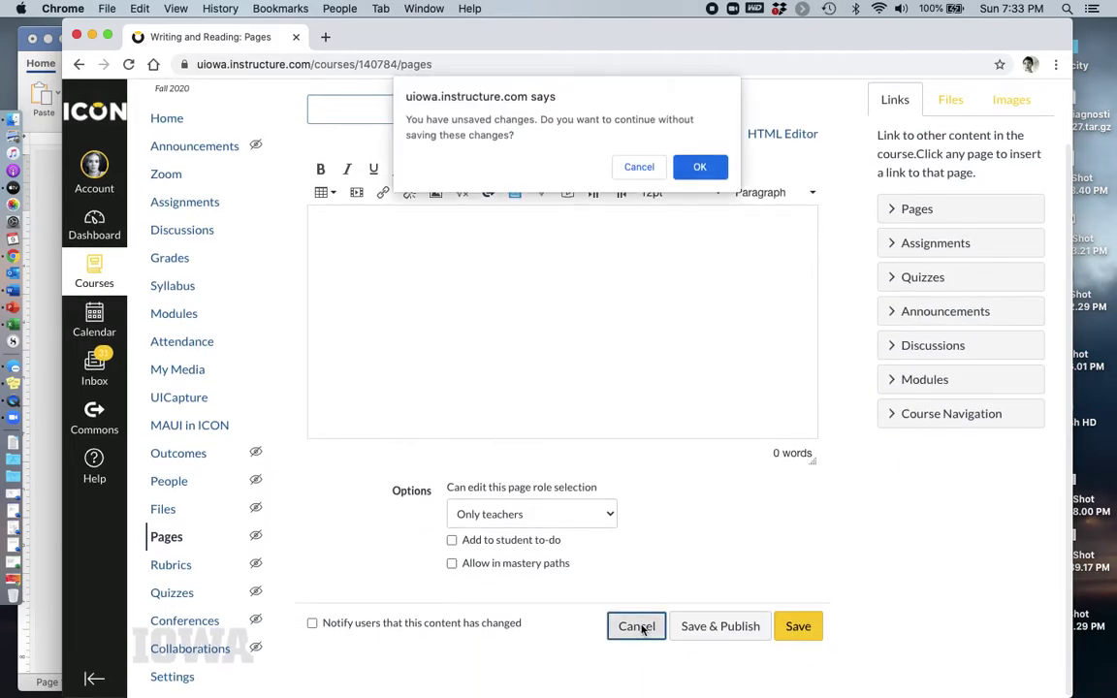
{"action": "left_click", "coordinate": [698, 167]}
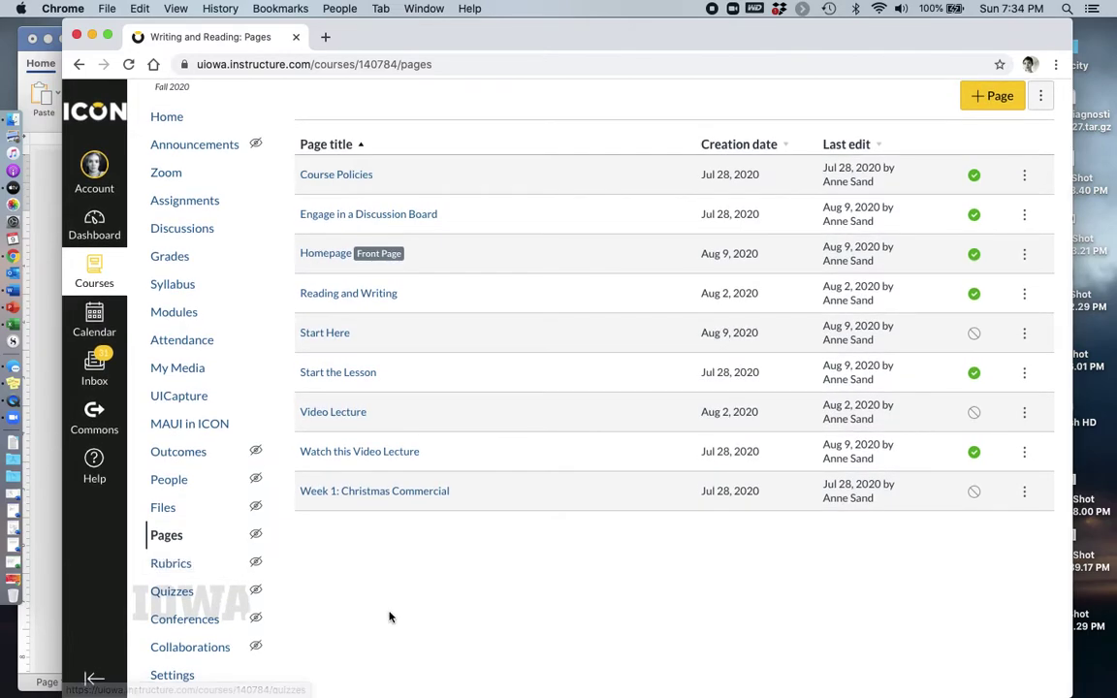
View the UICapture library's 'Watch: What is a Fable' video, dismissing the notice and Create menu.
{"action": "left_click", "coordinate": [192, 402]}
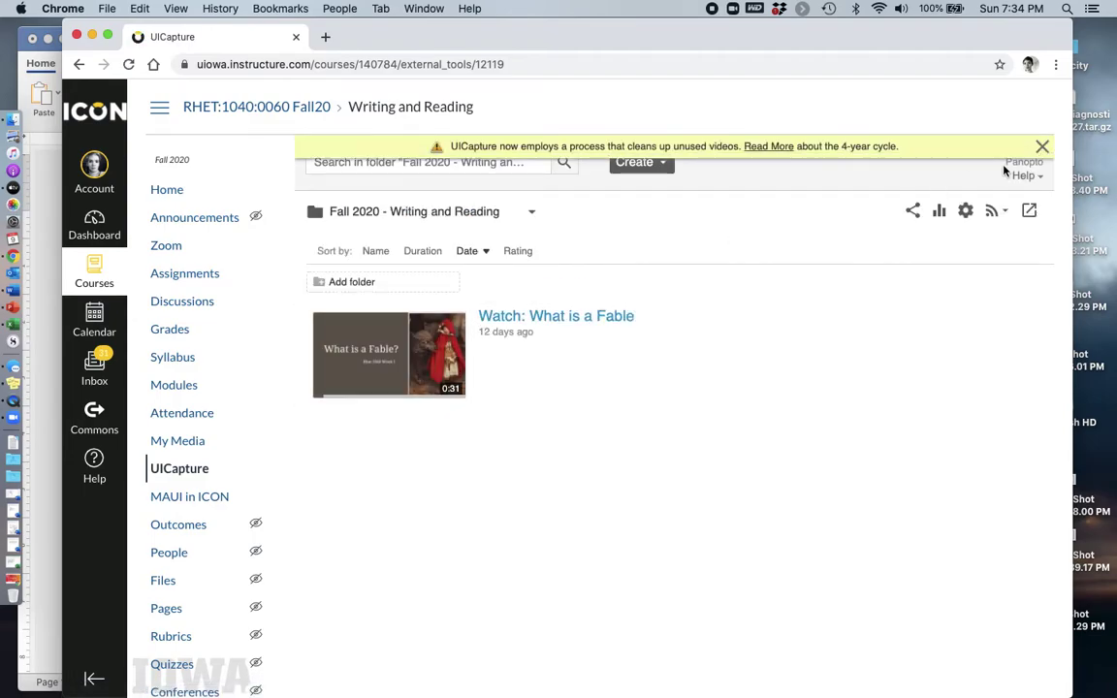
{"action": "left_click", "coordinate": [1042, 149]}
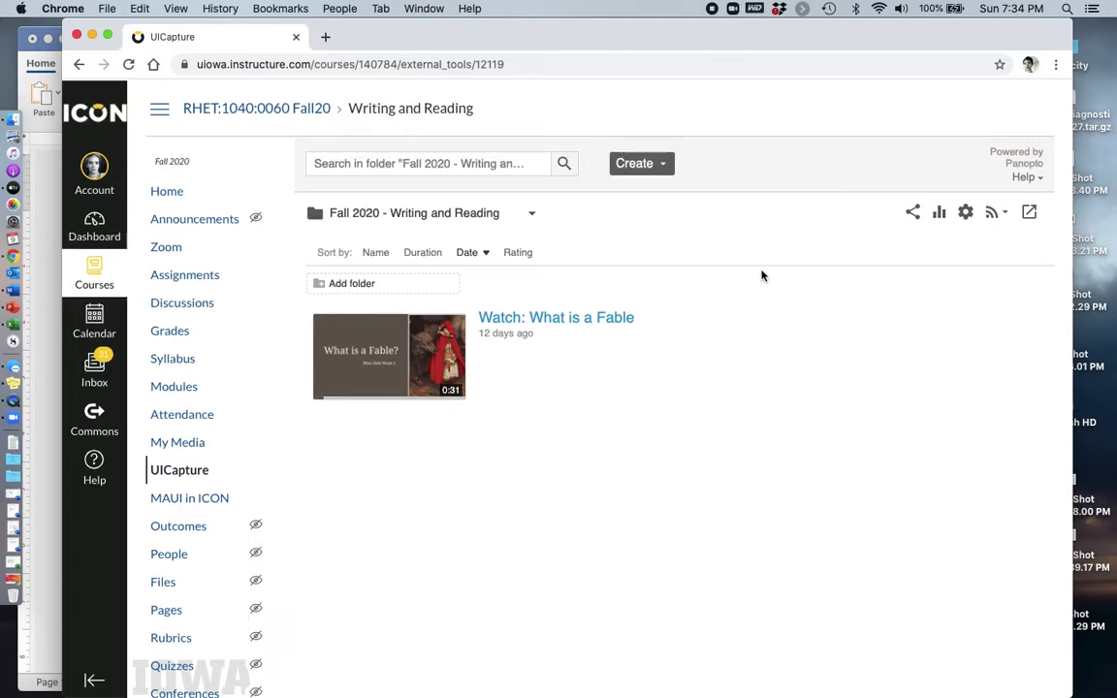
{"action": "left_click", "coordinate": [662, 165]}
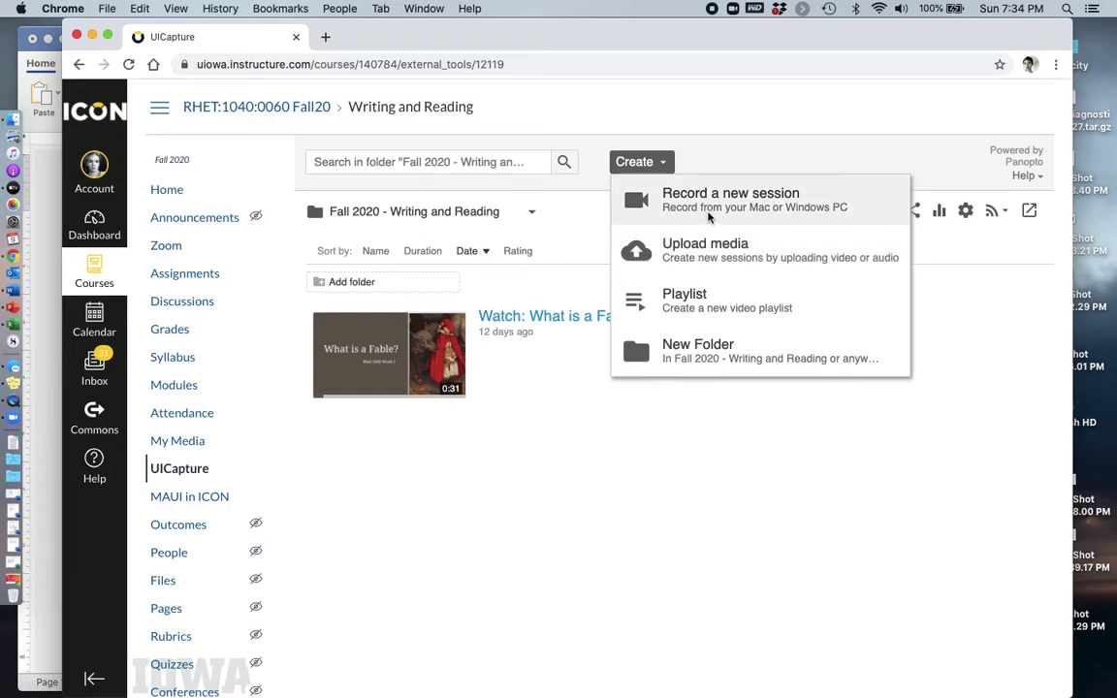
{"action": "left_click", "coordinate": [650, 451]}
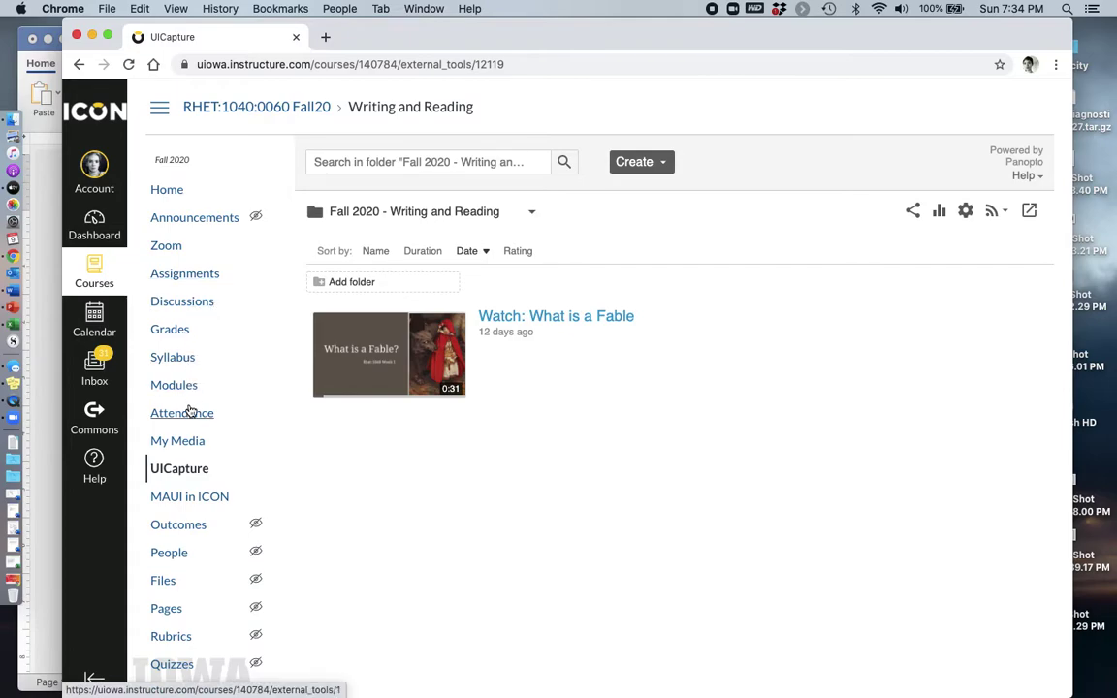
{"action": "left_click", "coordinate": [166, 606]}
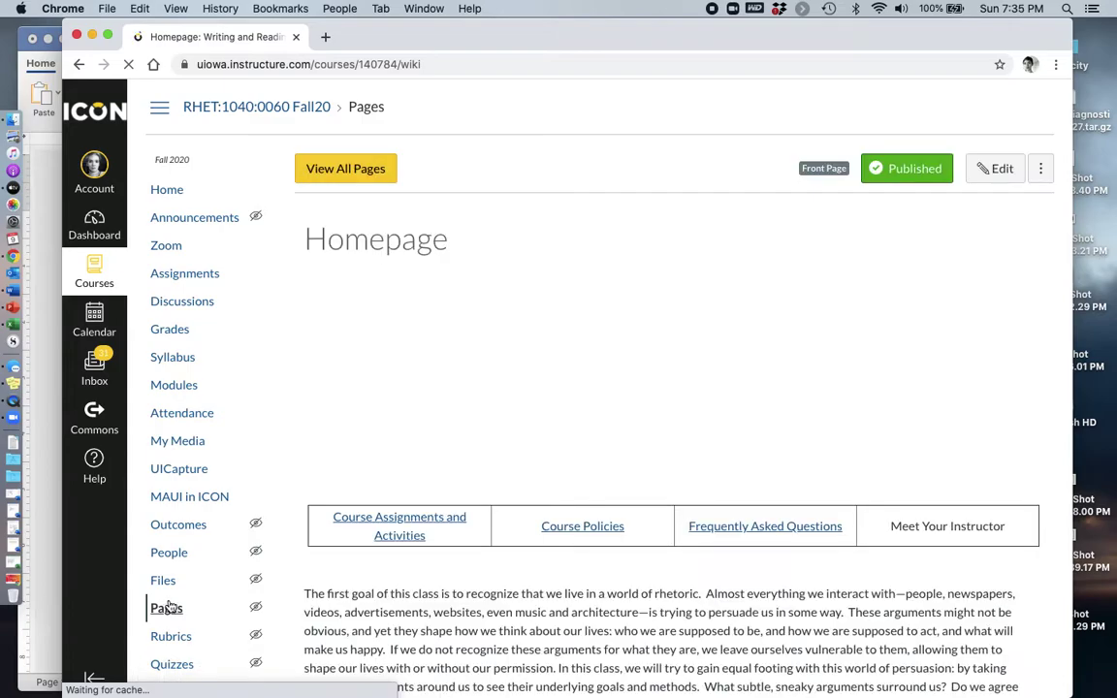
Create a new course page titled 'Watch the Video Lecture'.
{"action": "left_click", "coordinate": [369, 169]}
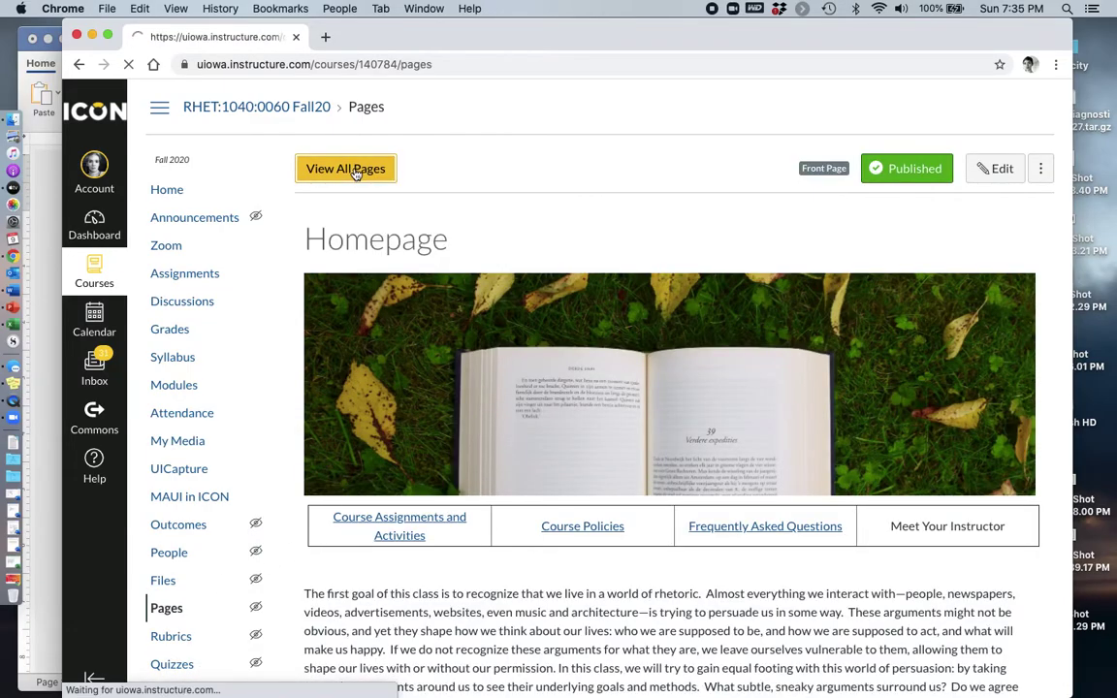
{"action": "left_click", "coordinate": [976, 179]}
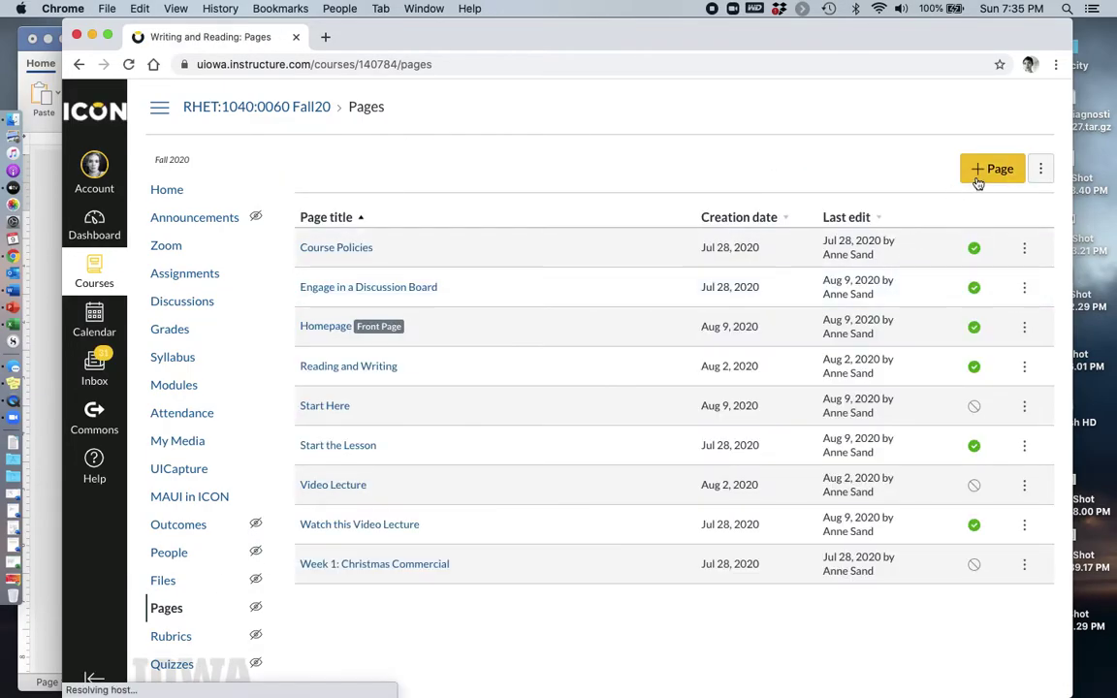
{"action": "left_click", "coordinate": [543, 182]}
{"action": "type", "text": "W"}
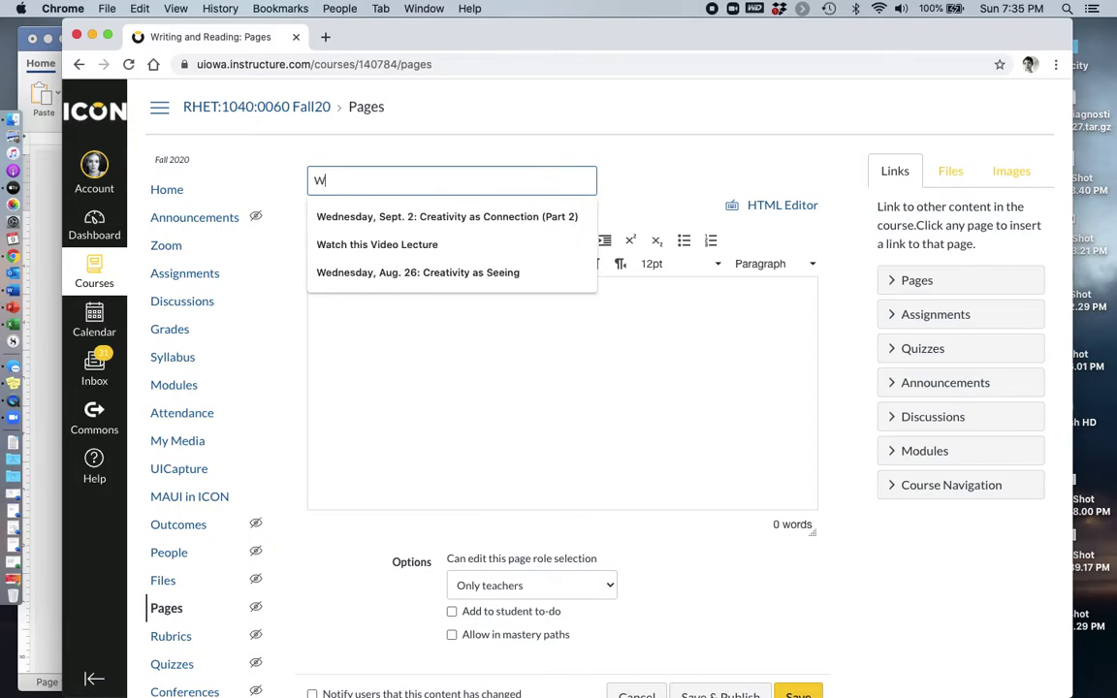
{"action": "type", "text": "atch the"}
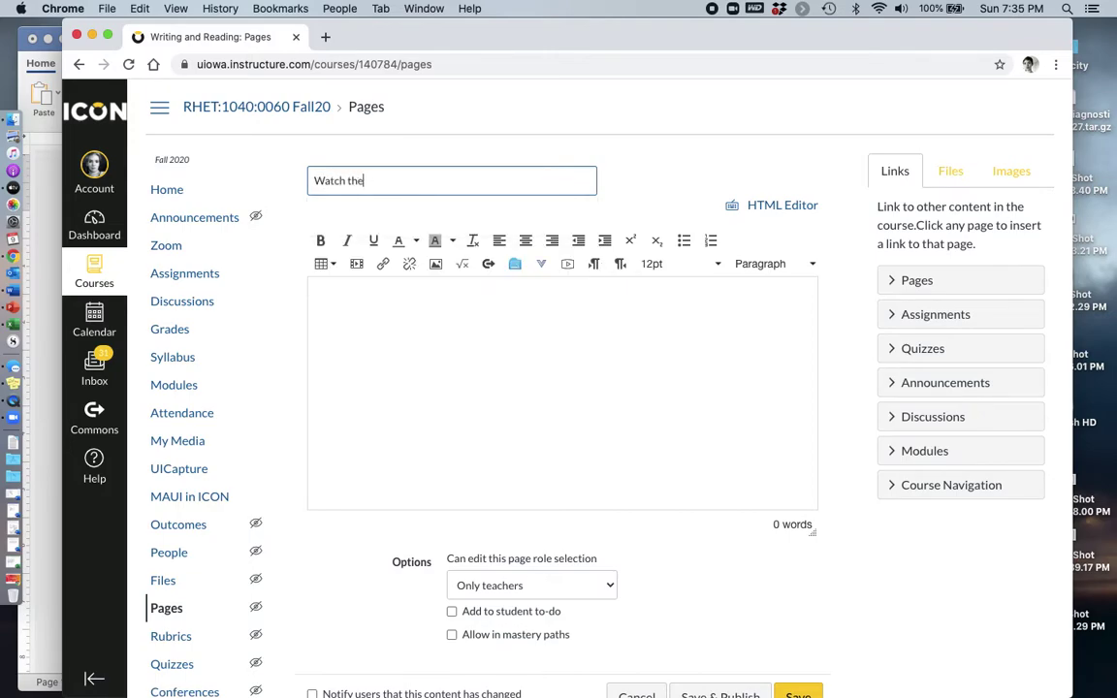
{"action": "type", "text": " vidVideo Lecture"}
Write 'directions' in the page body and start a new line below it.
{"action": "left_click", "coordinate": [514, 308]}
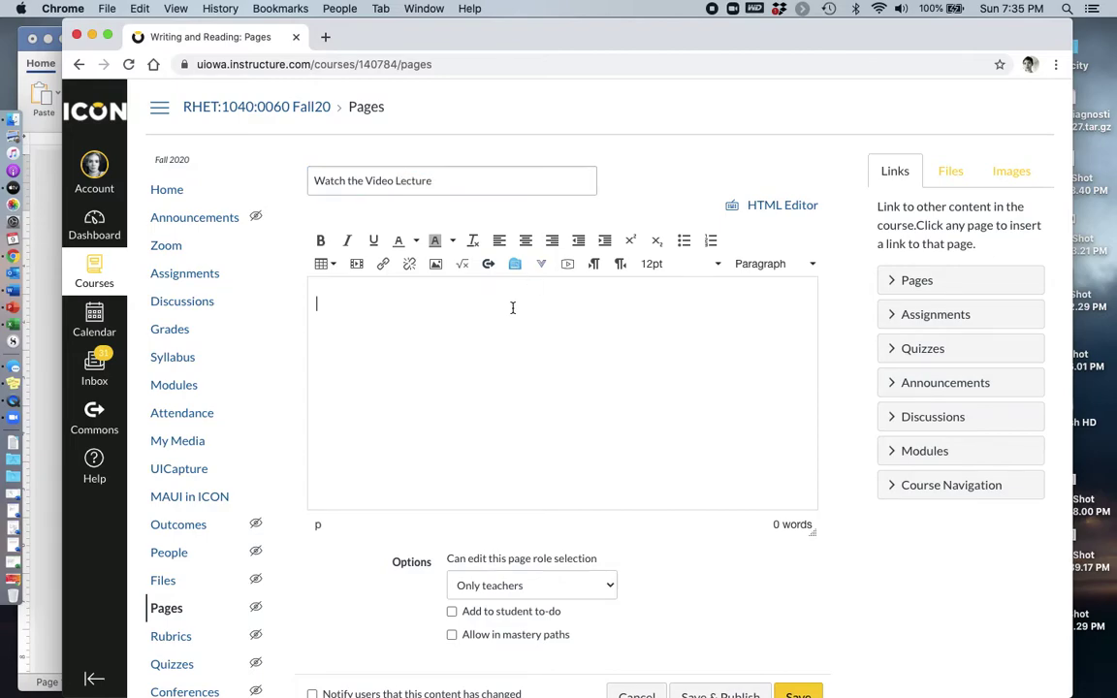
{"action": "type", "text": "directions"}
{"action": "key", "text": "Return"}
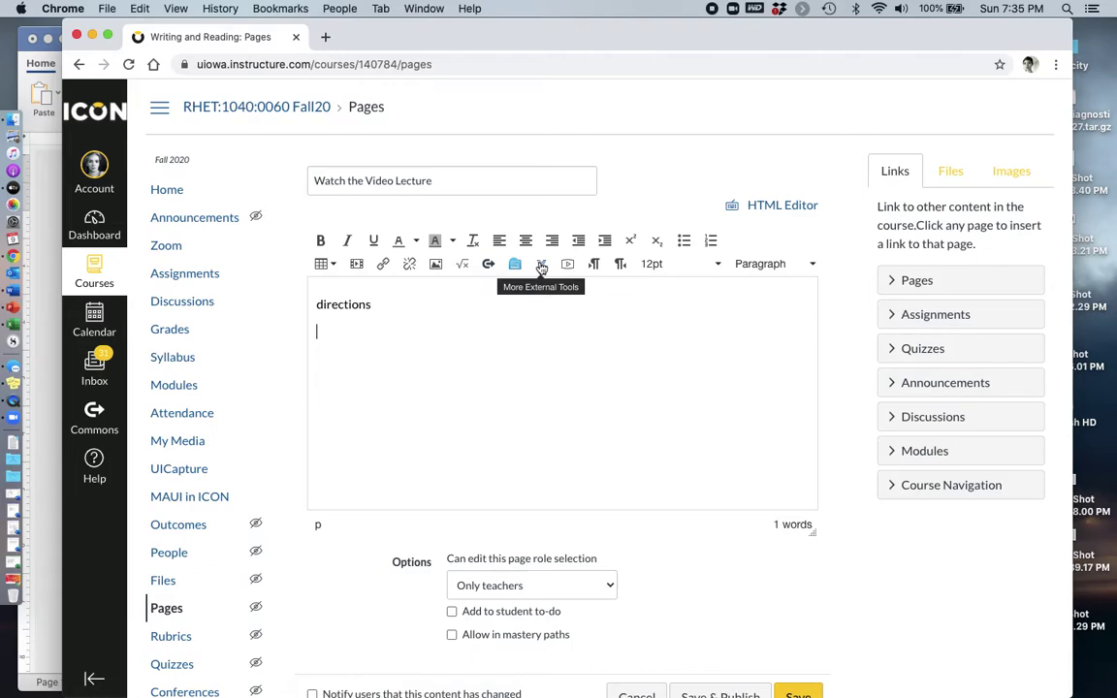
Open the UICapture video library from the editor's external tools menu.
{"action": "left_click", "coordinate": [541, 267]}
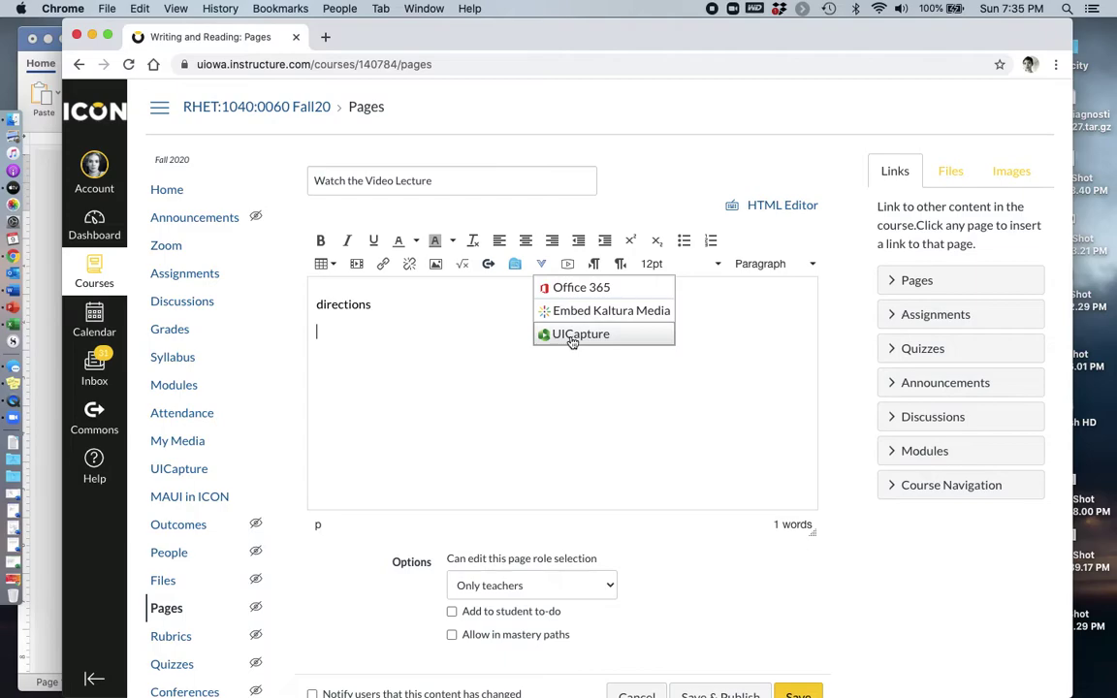
{"action": "left_click", "coordinate": [391, 324]}
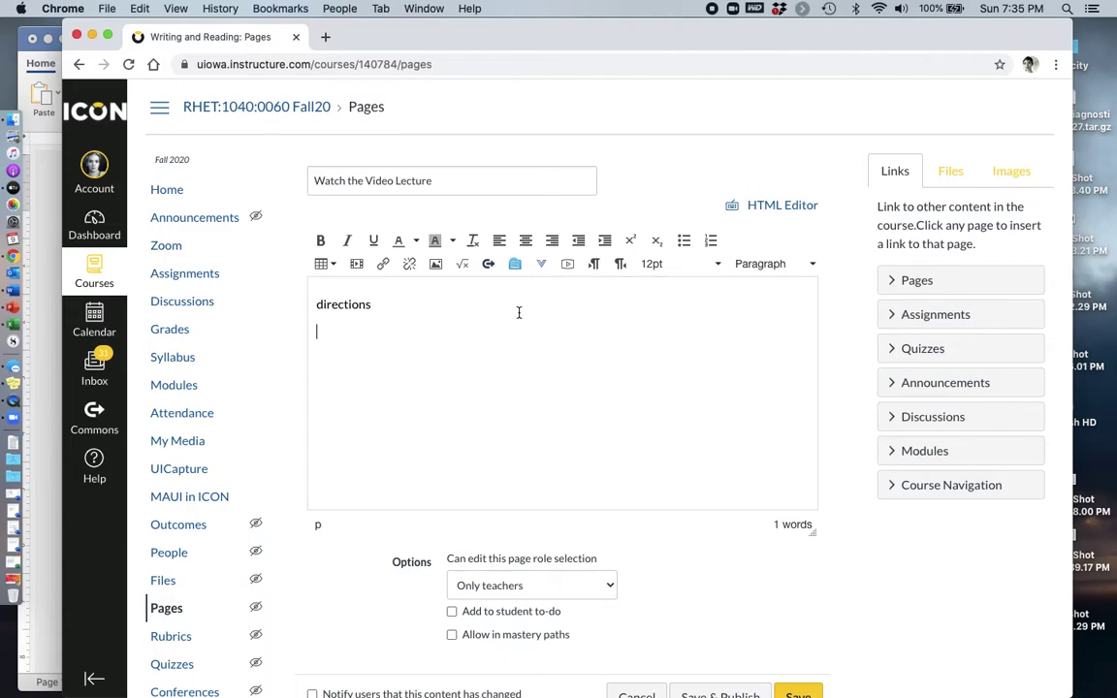
{"action": "left_click", "coordinate": [542, 267]}
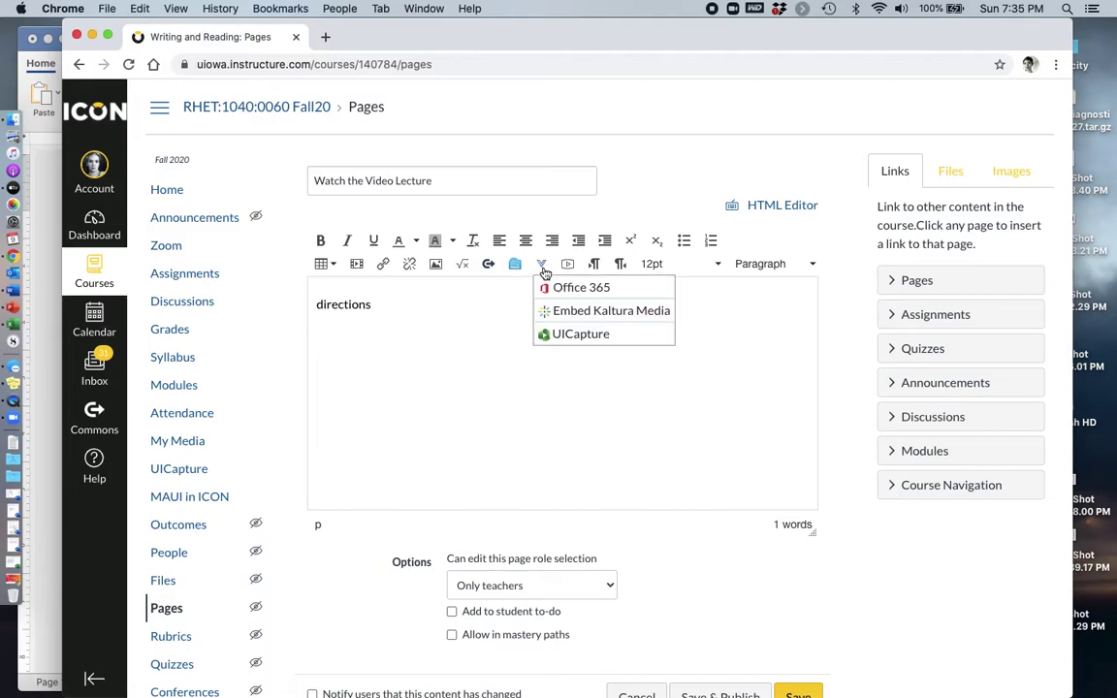
{"action": "left_click", "coordinate": [565, 335]}
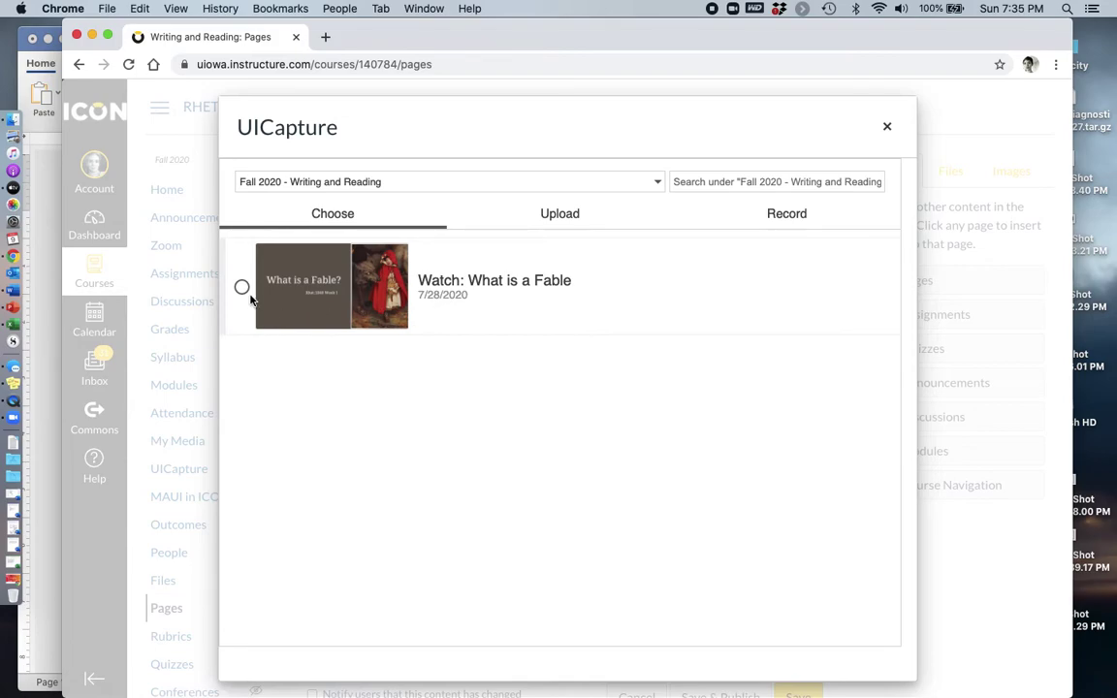
Embed the 'Watch: What is a Fable' video below directions on the page.
{"action": "left_click", "coordinate": [241, 288]}
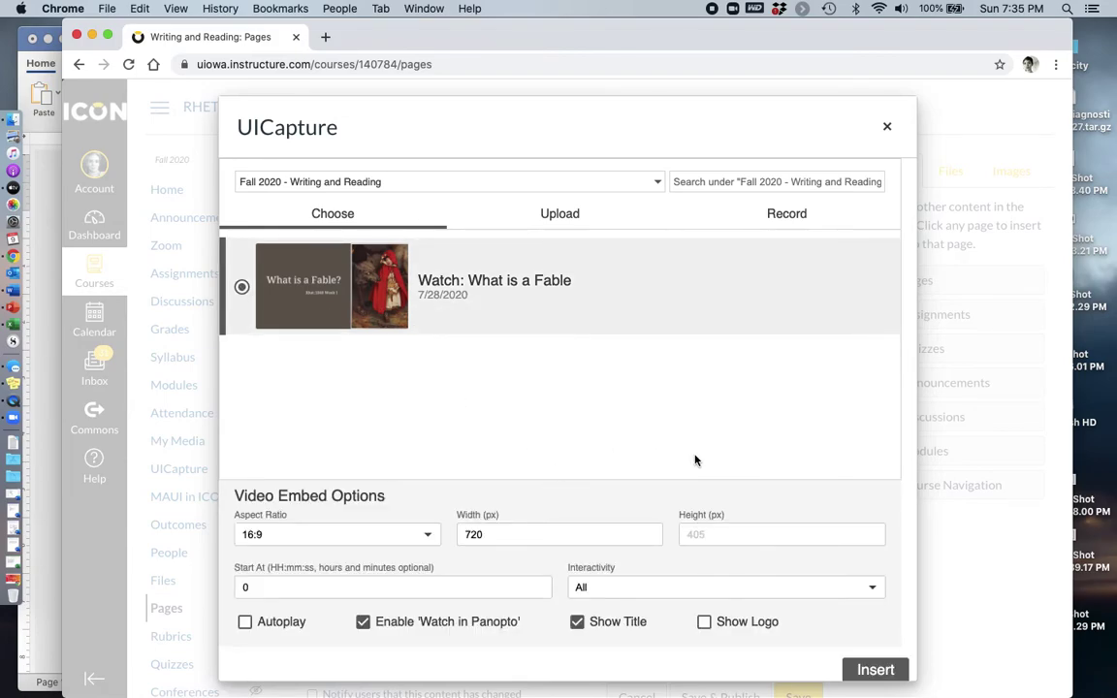
{"action": "left_click", "coordinate": [875, 670]}
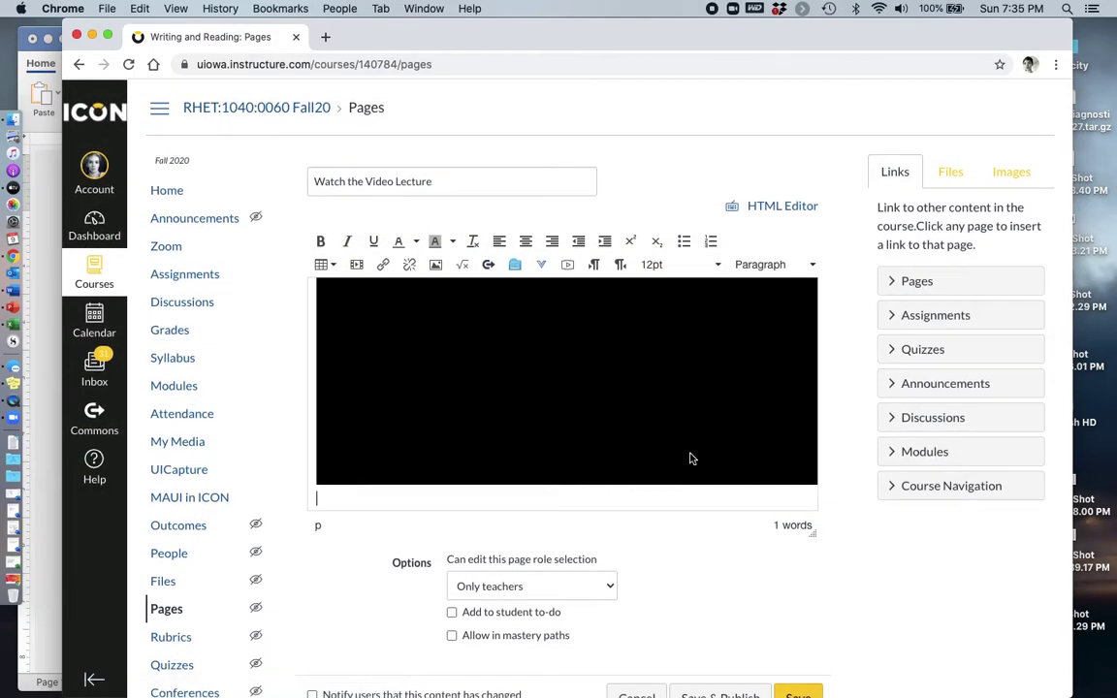
{"action": "scroll", "coordinate": [691, 459], "scroll_direction": "down", "scroll_amount": 2}
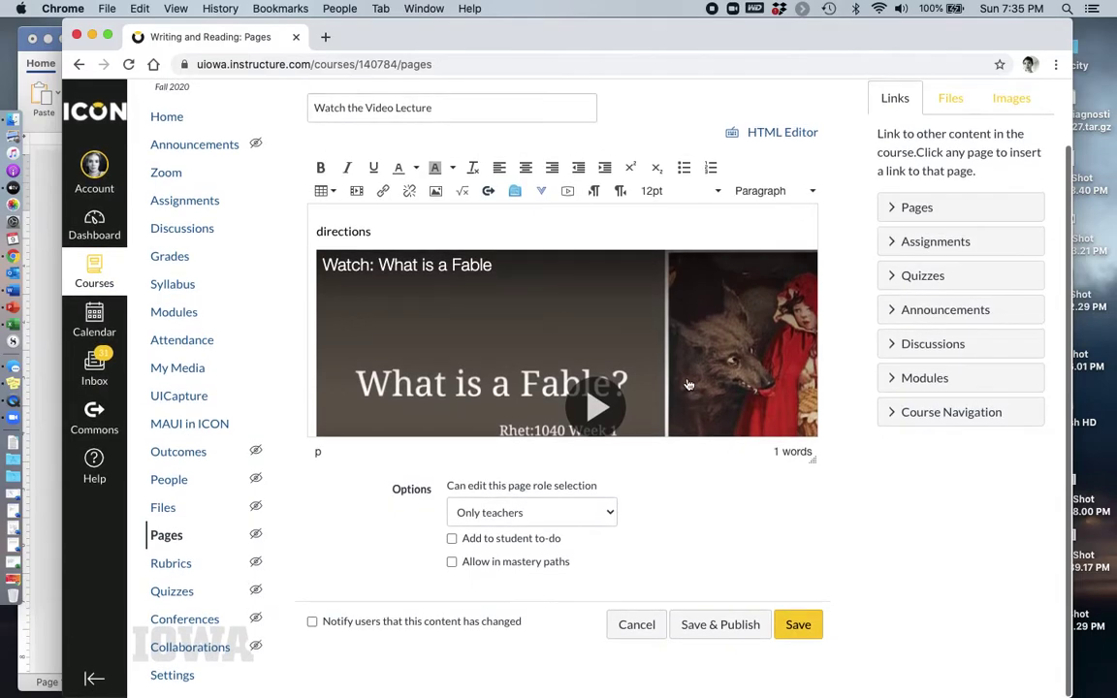
{"action": "scroll", "coordinate": [689, 385], "scroll_direction": "down", "scroll_amount": 3}
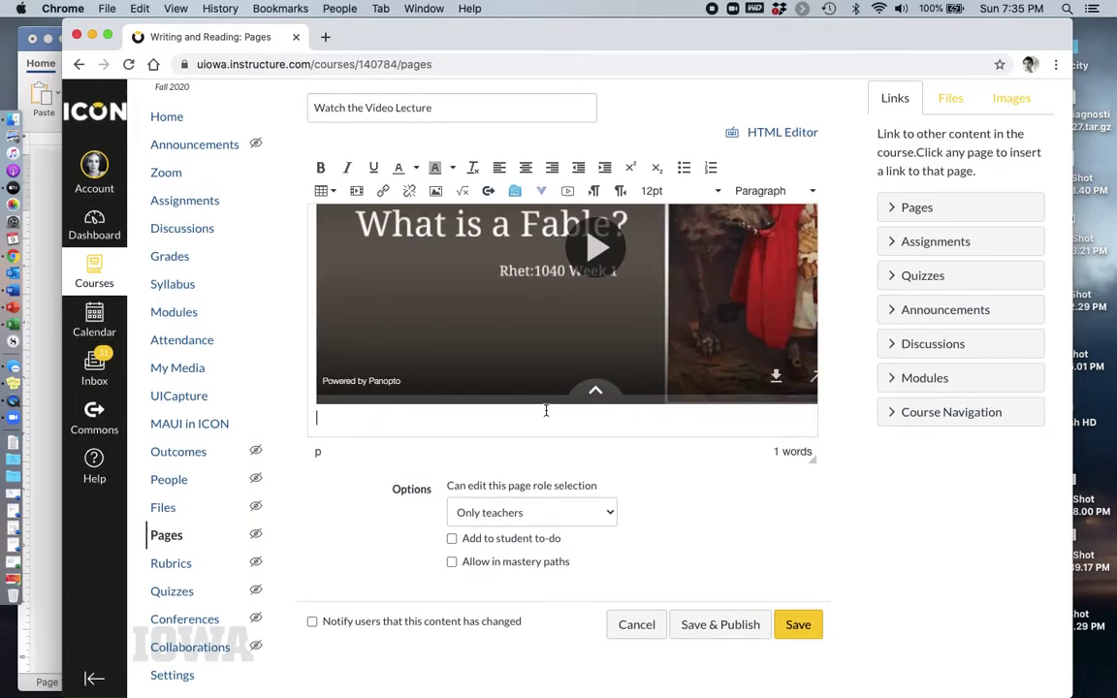
Undo the embedded video and restore the 'directions' line with a new line beneath.
{"action": "key", "text": "super+z"}
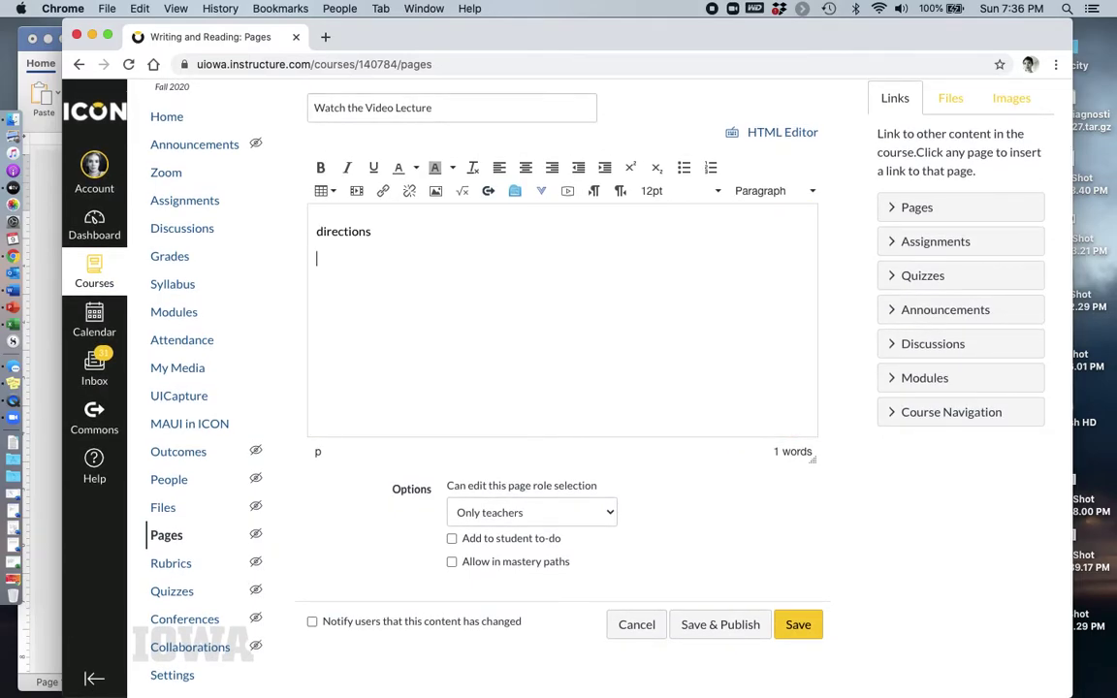
{"action": "key", "text": "BackSpace"}
{"action": "key", "text": "BackSpace"}
{"action": "key", "text": "BackSpace"}
{"action": "key", "text": "BackSpace"}
{"action": "key", "text": "BackSpace"}
{"action": "key", "text": "BackSpace"}
{"action": "key", "text": "BackSpace"}
{"action": "key", "text": "BackSpace"}
{"action": "key", "text": "BackSpace"}
{"action": "type", "text": "rections"}
{"action": "key", "text": "Return"}
Type the lines 'Discuss Beauty and the Beast', 'Finding Nemo', 'Frozen' and 'Choose Your Own'.
{"action": "type", "text": "Discussion"}
{"action": "type", "text": " Beaut"}
{"action": "key", "text": "BackSpace"}
{"action": "key", "text": "BackSpace"}
{"action": "key", "text": "BackSpace"}
{"action": "key", "text": "BackSpace"}
{"action": "key", "text": "BackSpace"}
{"action": "key", "text": "BackSpace"}
{"action": "key", "text": "BackSpace"}
{"action": "type", "text": "Beauty and the Beast "}
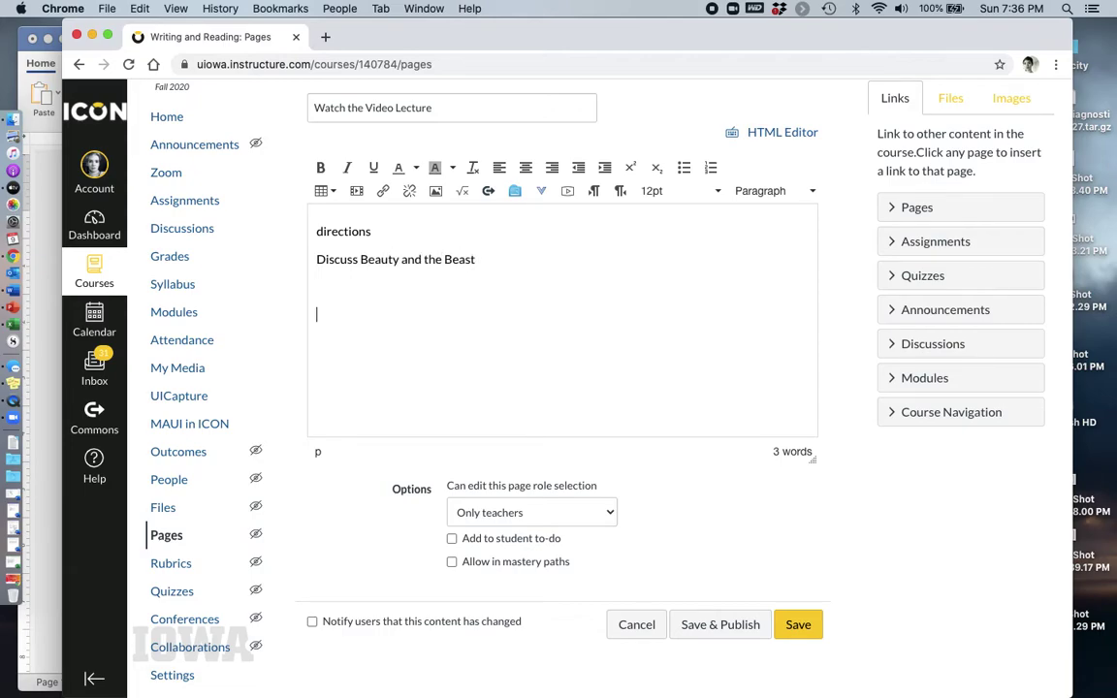
{"action": "type", "text": "Finding Nemo"}
{"action": "key", "text": "Return"}
{"action": "type", "text": "Frozen"}
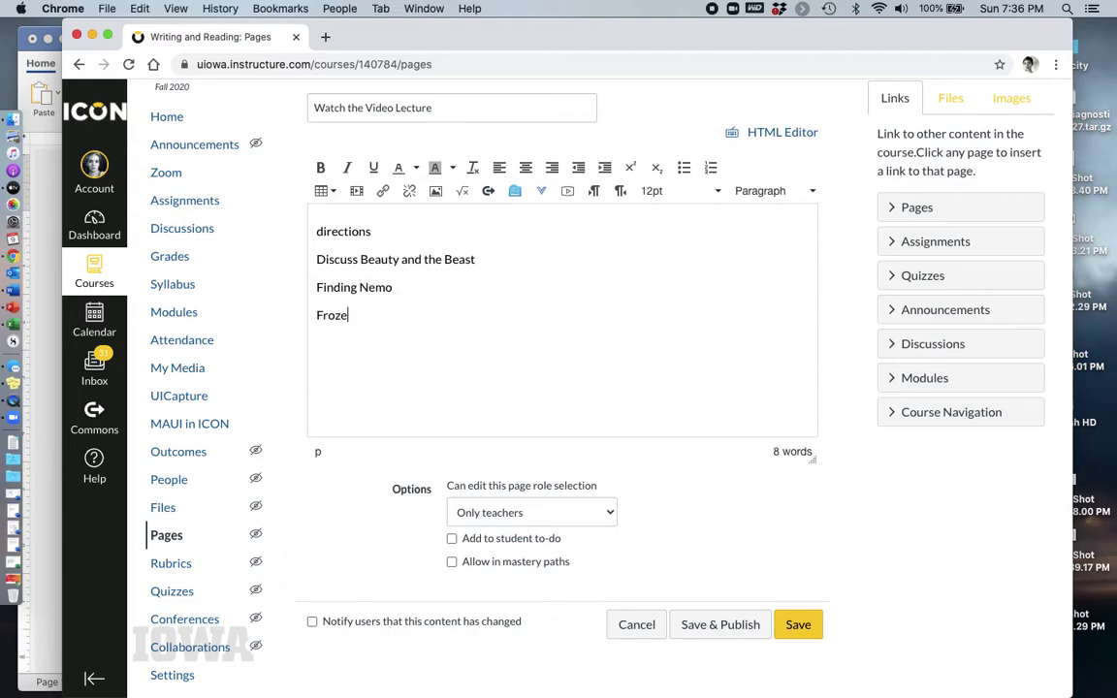
{"action": "key", "text": "Return"}
{"action": "type", "text": "Choose Your Own"}
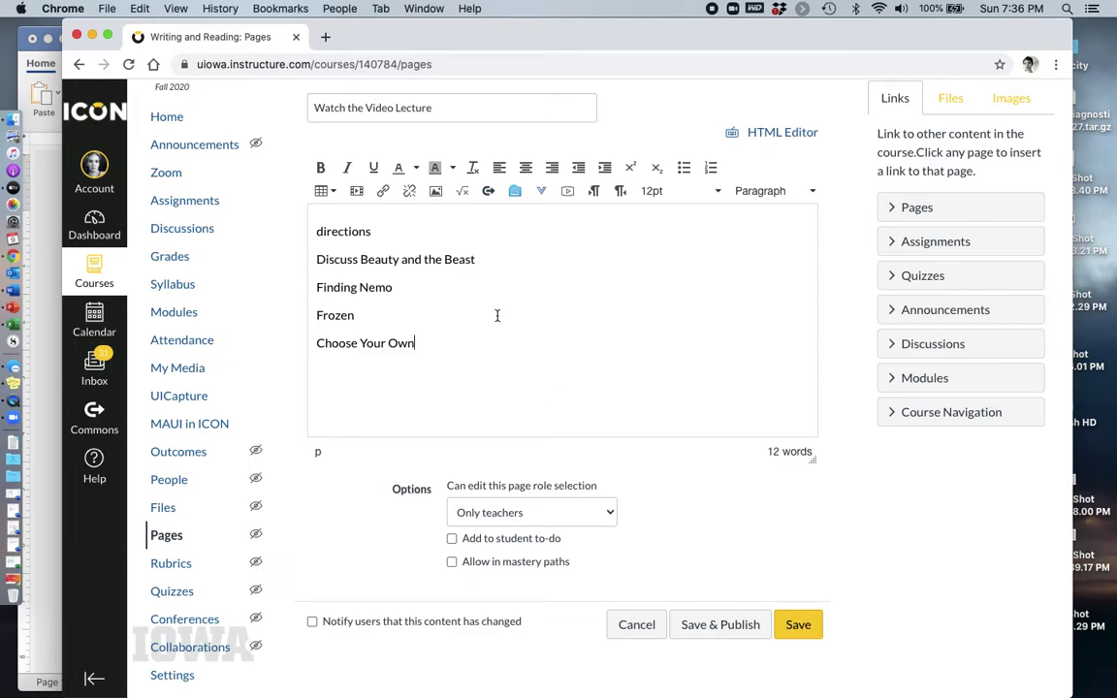
{"action": "left_click_drag", "start_coordinate": [474, 259], "coordinate": [315, 256]}
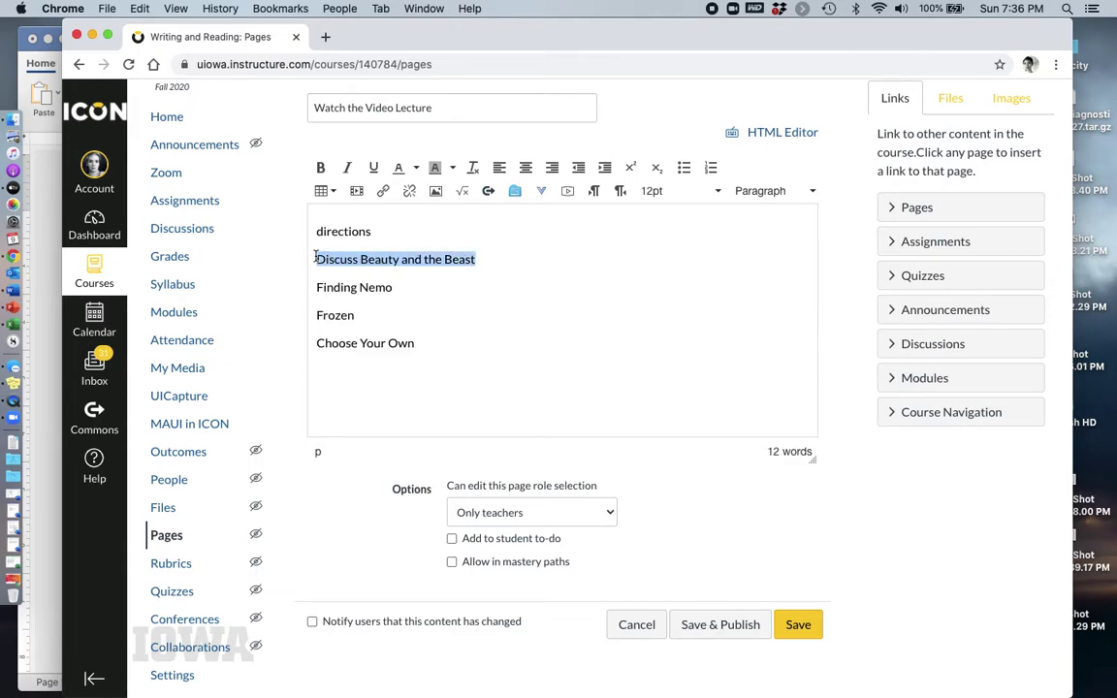
Link the Beauty and the Beast, Finding Nemo and Frozen lines to their Week 1 discussions.
{"action": "left_click", "coordinate": [950, 347]}
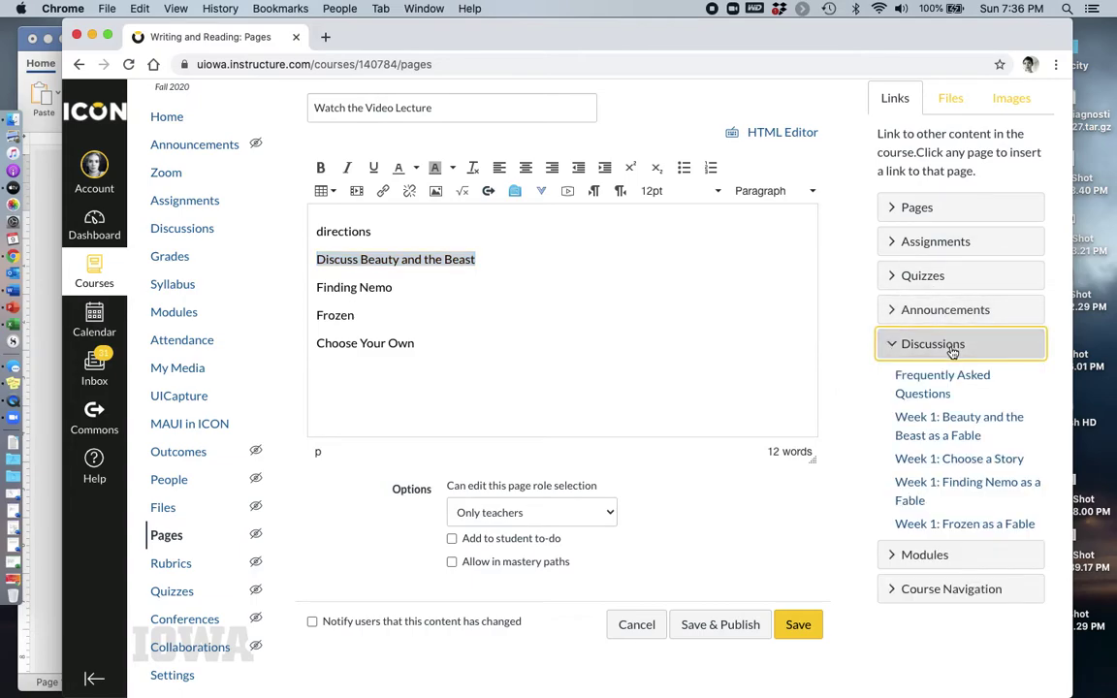
{"action": "left_click", "coordinate": [931, 434]}
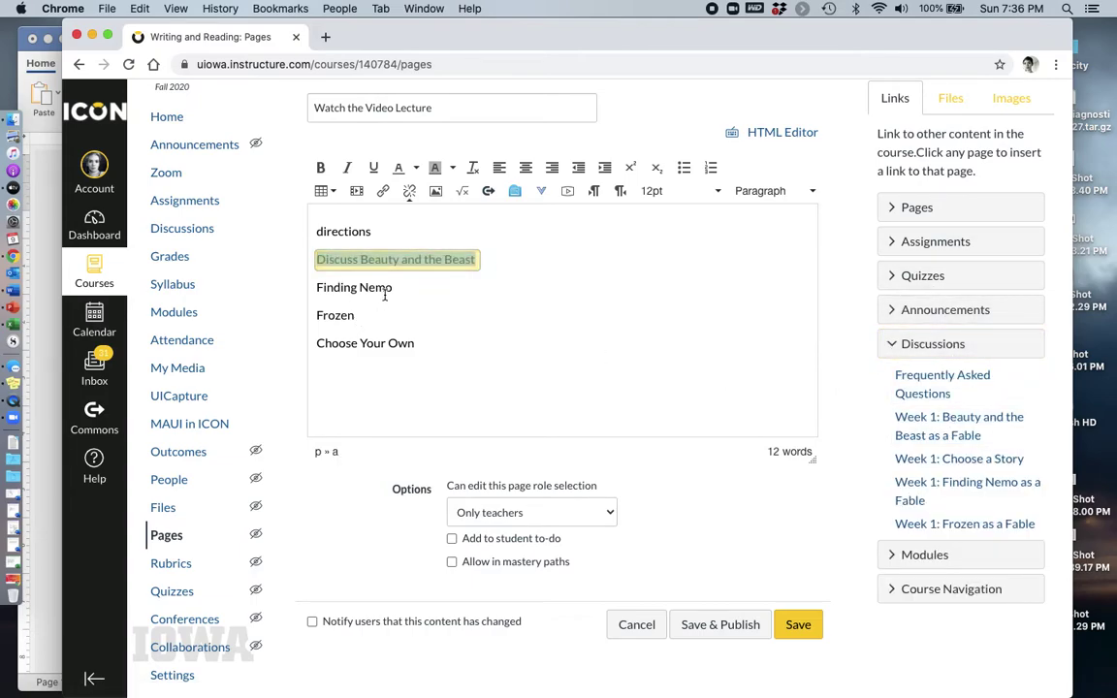
{"action": "left_click_drag", "start_coordinate": [392, 287], "coordinate": [318, 289]}
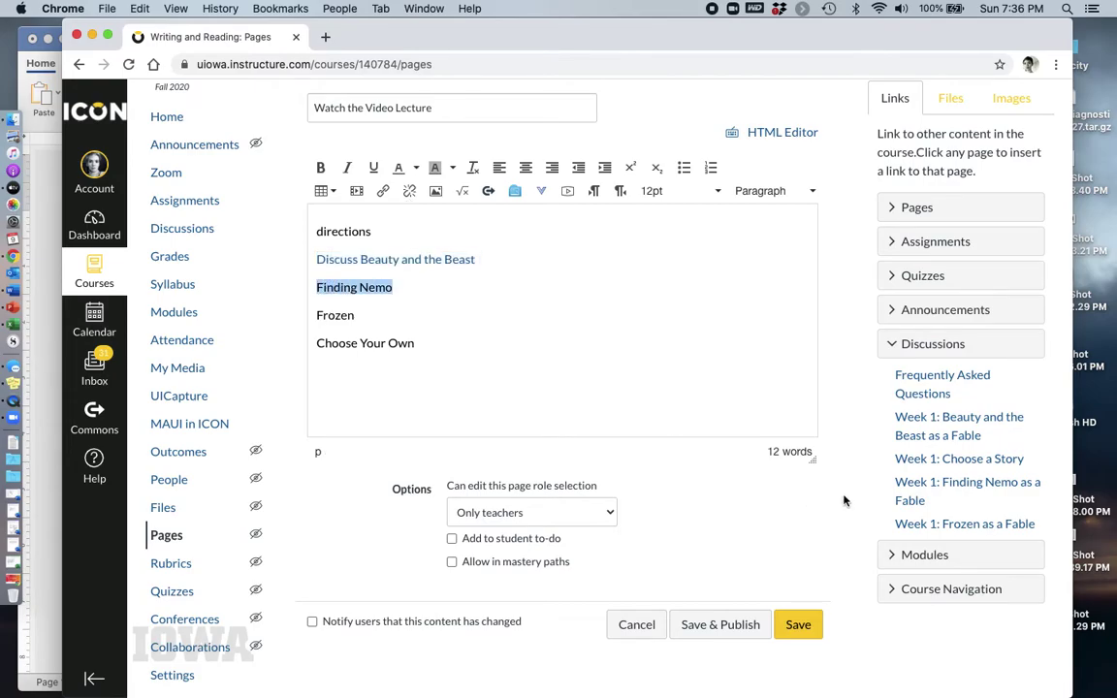
{"action": "left_click", "coordinate": [905, 487]}
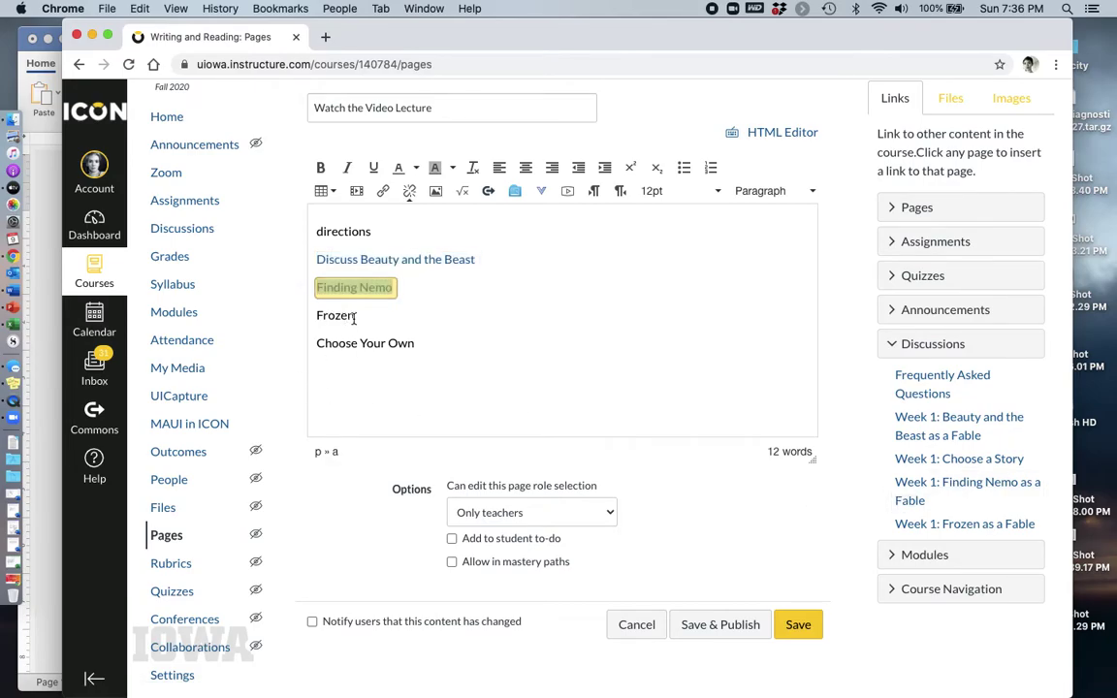
{"action": "left_click_drag", "start_coordinate": [355, 315], "coordinate": [314, 315]}
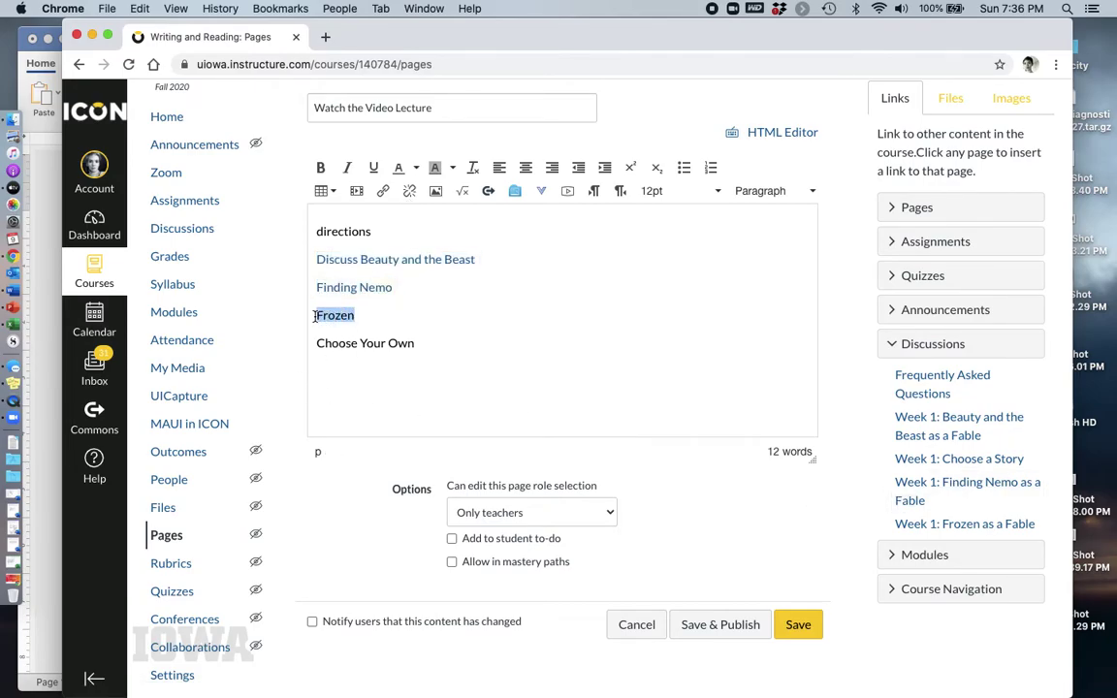
{"action": "left_click", "coordinate": [905, 524]}
Link 'Choose Your Own' to the Choose a Story discussion, then cancel the page edit.
{"action": "left_click", "coordinate": [418, 344]}
{"action": "left_click_drag", "start_coordinate": [418, 346], "coordinate": [306, 346]}
{"action": "left_click", "coordinate": [997, 461]}
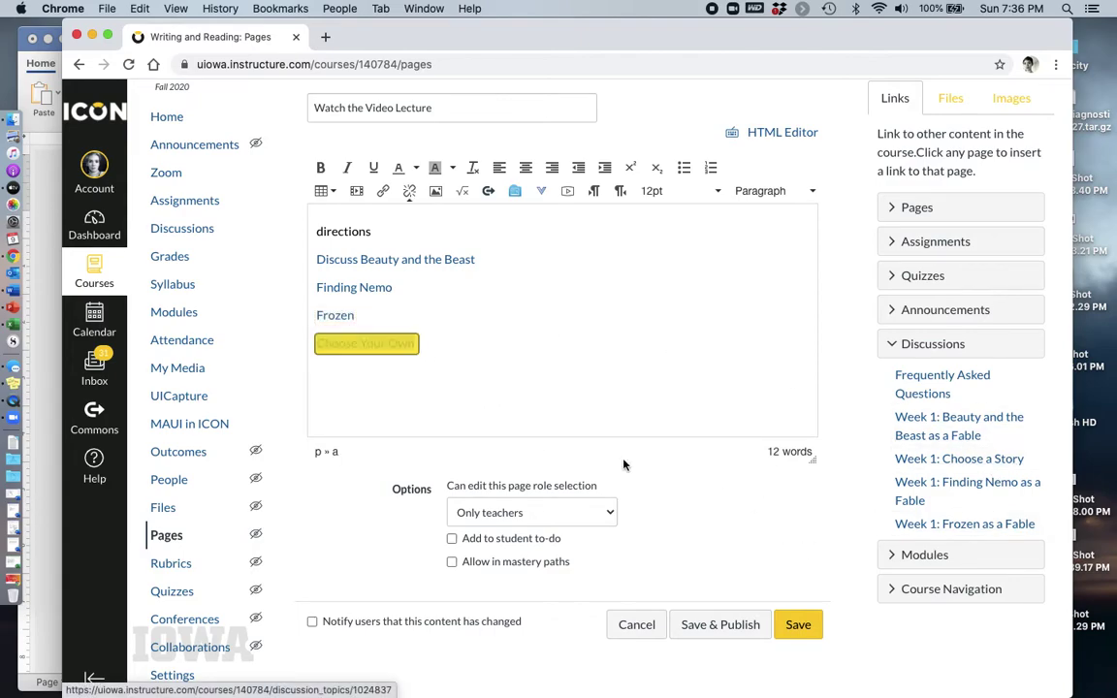
{"action": "scroll", "coordinate": [625, 305], "scroll_direction": "up", "scroll_amount": 2}
{"action": "scroll", "coordinate": [625, 305], "scroll_direction": "down", "scroll_amount": 2}
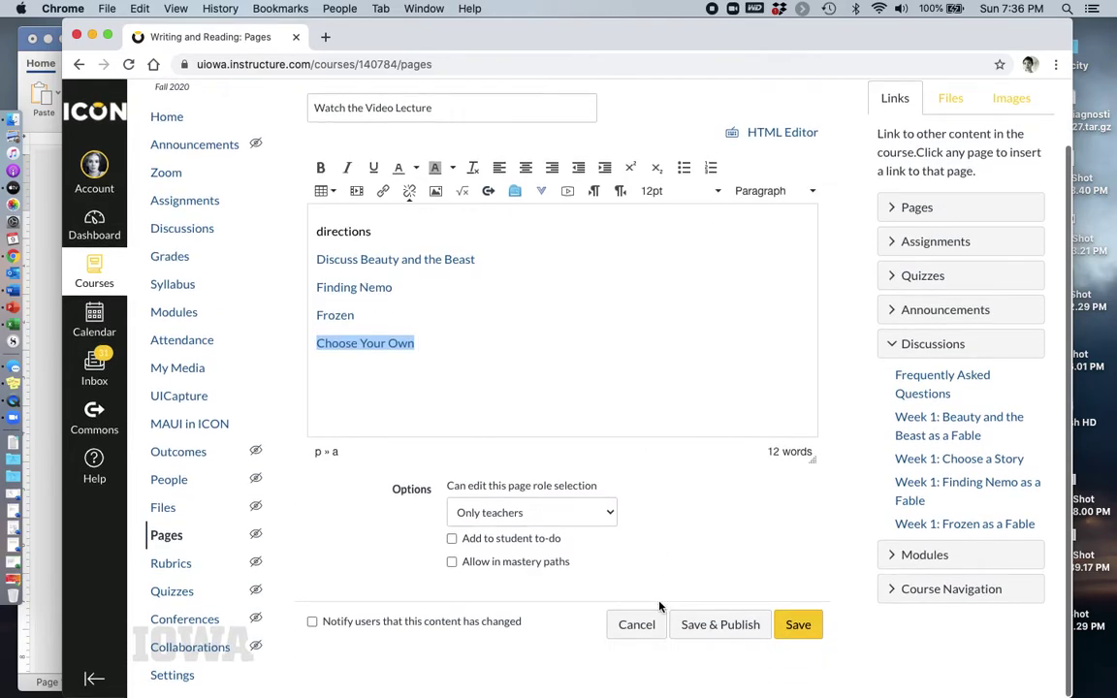
{"action": "left_click", "coordinate": [630, 623]}
Discard the unsaved page changes and start a new topic from the Discussions list.
{"action": "left_click", "coordinate": [699, 169]}
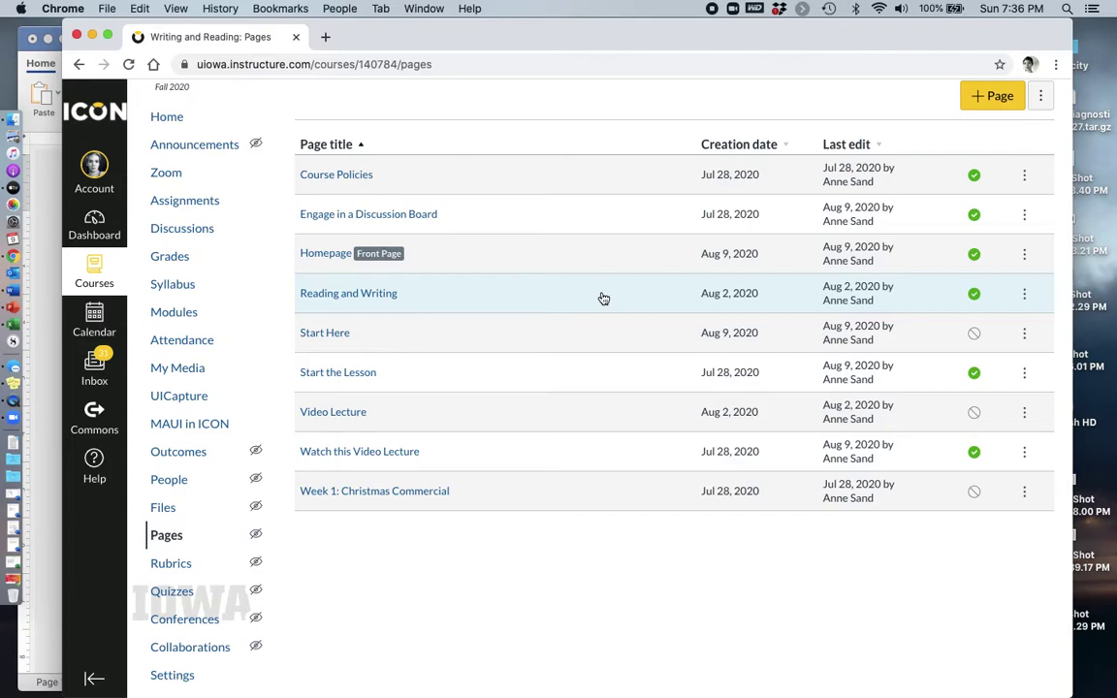
{"action": "left_click", "coordinate": [186, 234]}
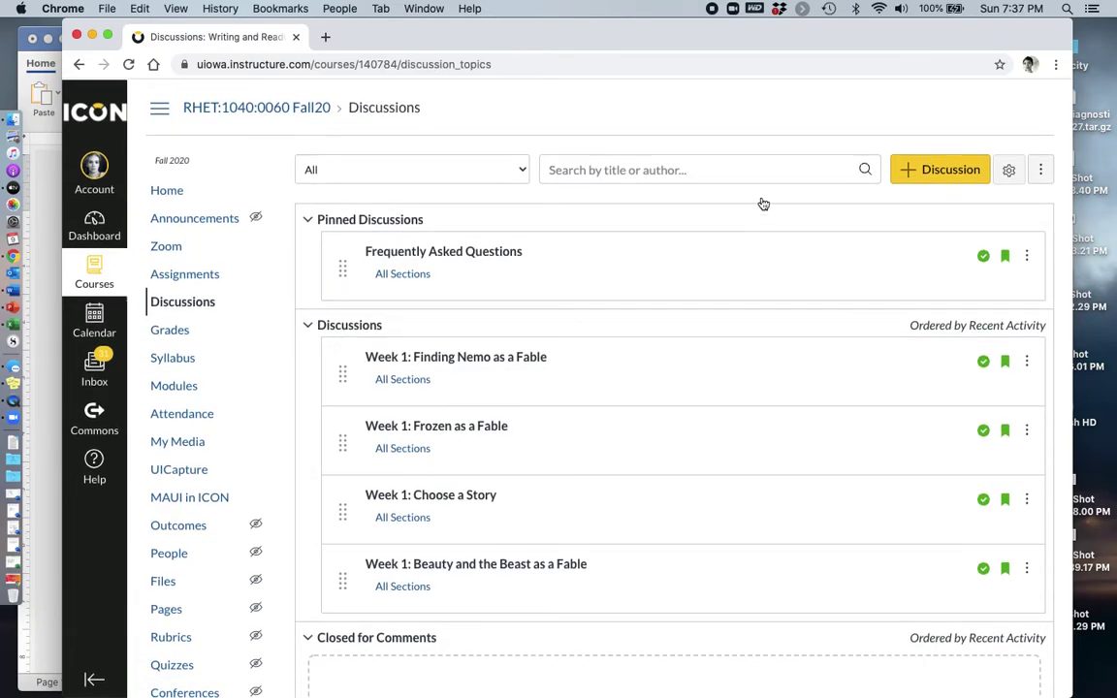
{"action": "left_click", "coordinate": [946, 175]}
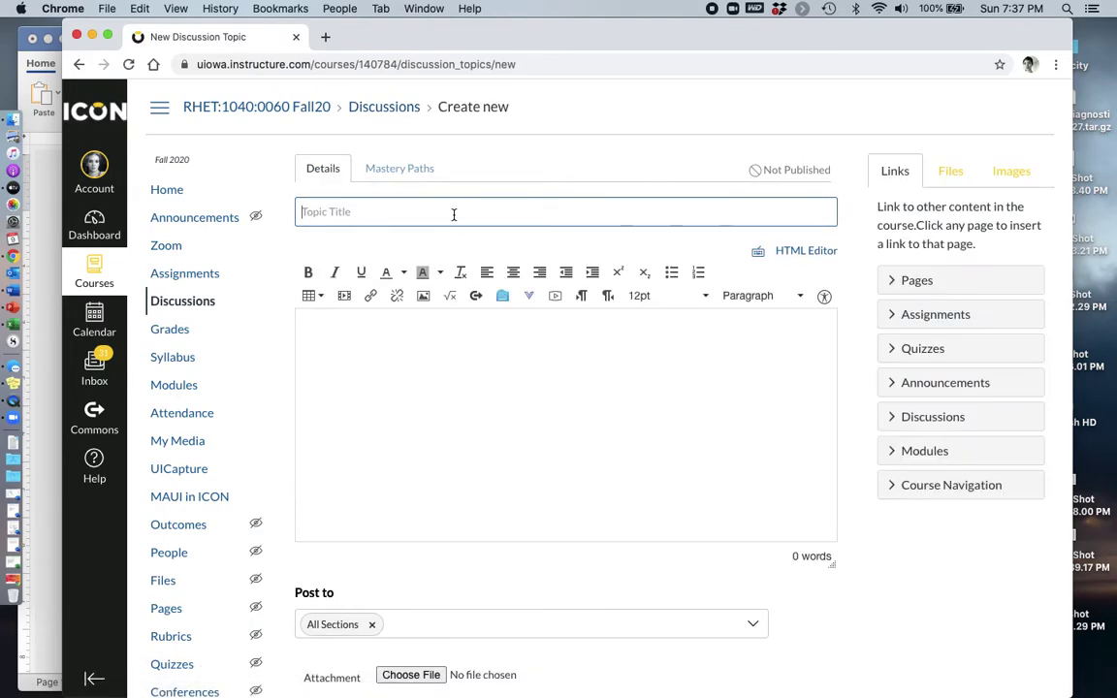
Title the topic 'Week 1: Shrek as a Fable', closing the media dialog without inserting anything.
{"action": "type", "text": "Week 1: Shrek as a Fable"}
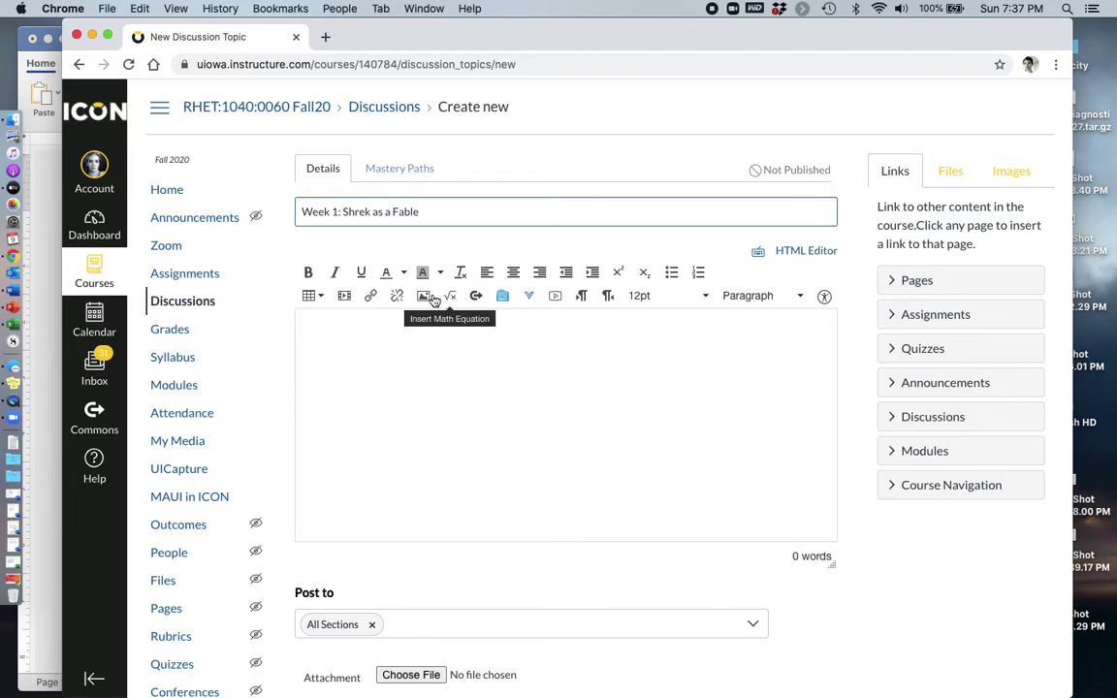
{"action": "left_click", "coordinate": [346, 297]}
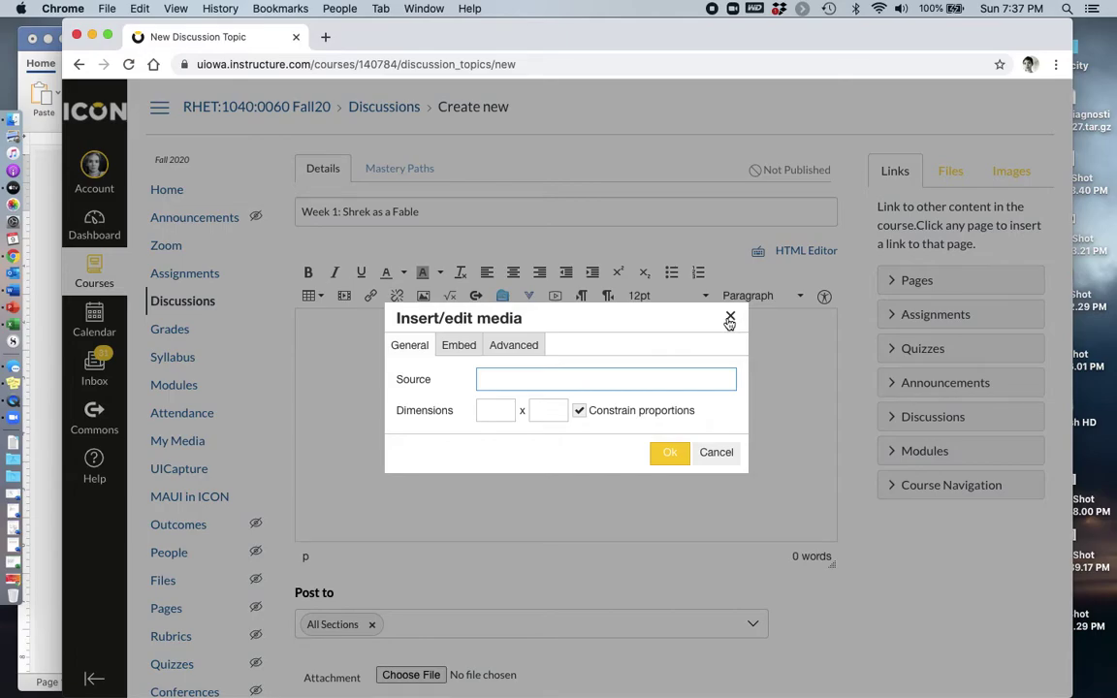
{"action": "left_click", "coordinate": [730, 319]}
{"action": "scroll", "coordinate": [633, 484], "scroll_direction": "down", "scroll_amount": 10}
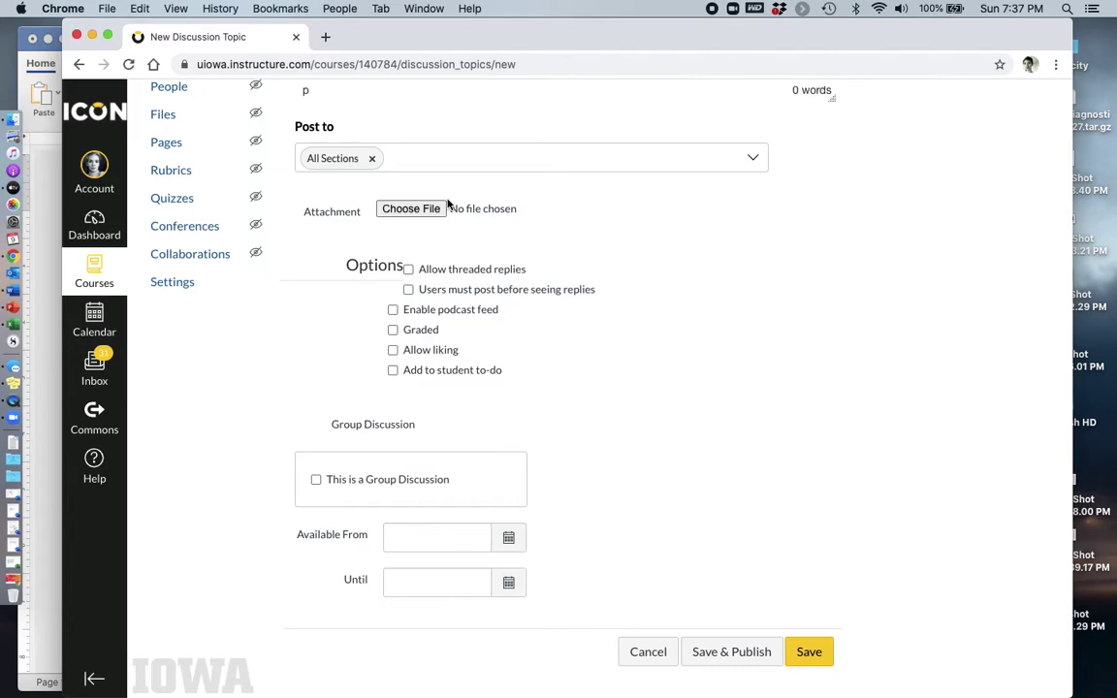
{"action": "scroll", "coordinate": [449, 204], "scroll_direction": "up", "scroll_amount": 3}
{"action": "scroll", "coordinate": [449, 205], "scroll_direction": "down", "scroll_amount": 3}
Abandon the Shrek draft, review the EDEKA assignment, and start a new assignment.
{"action": "left_click", "coordinate": [648, 651]}
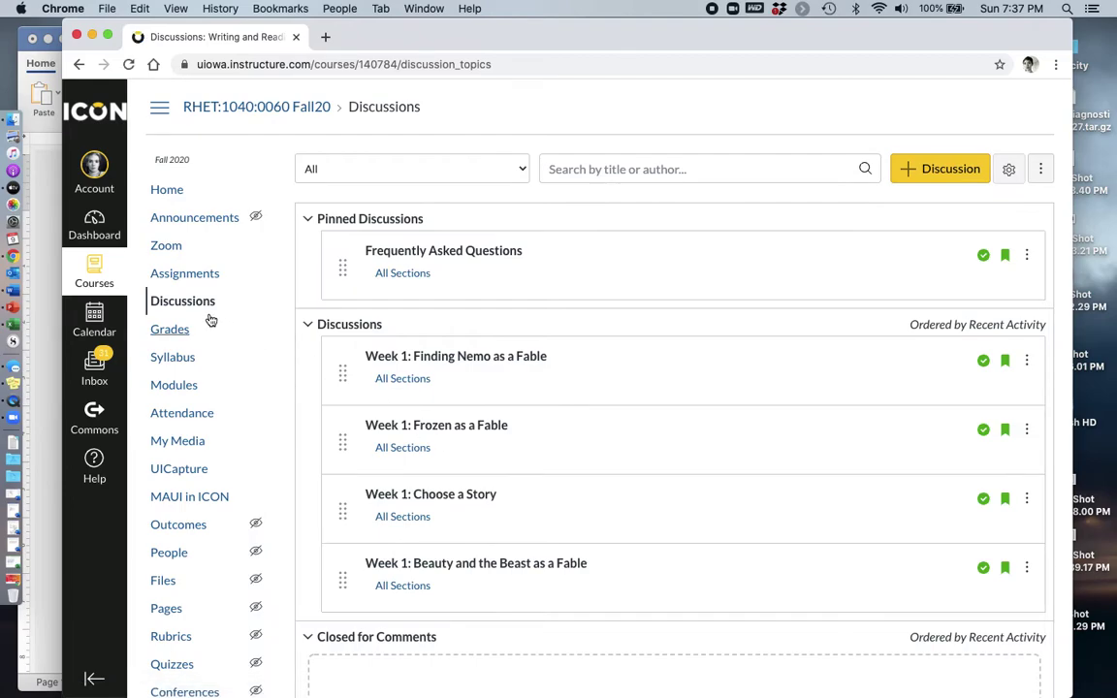
{"action": "left_click", "coordinate": [187, 275]}
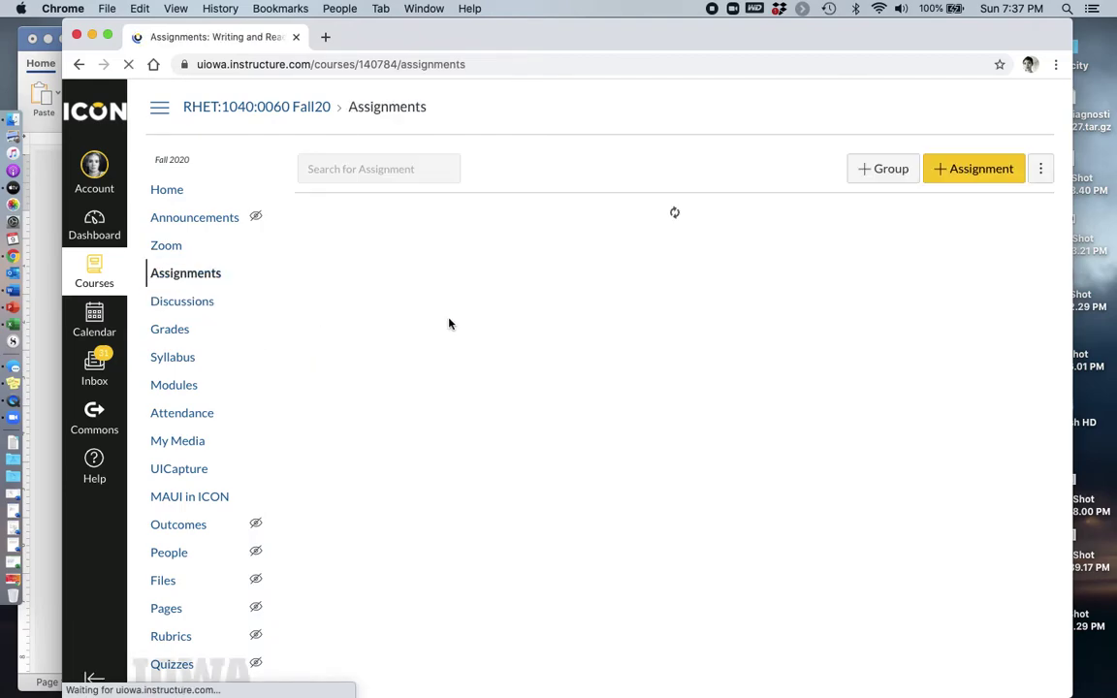
{"action": "left_click", "coordinate": [457, 276]}
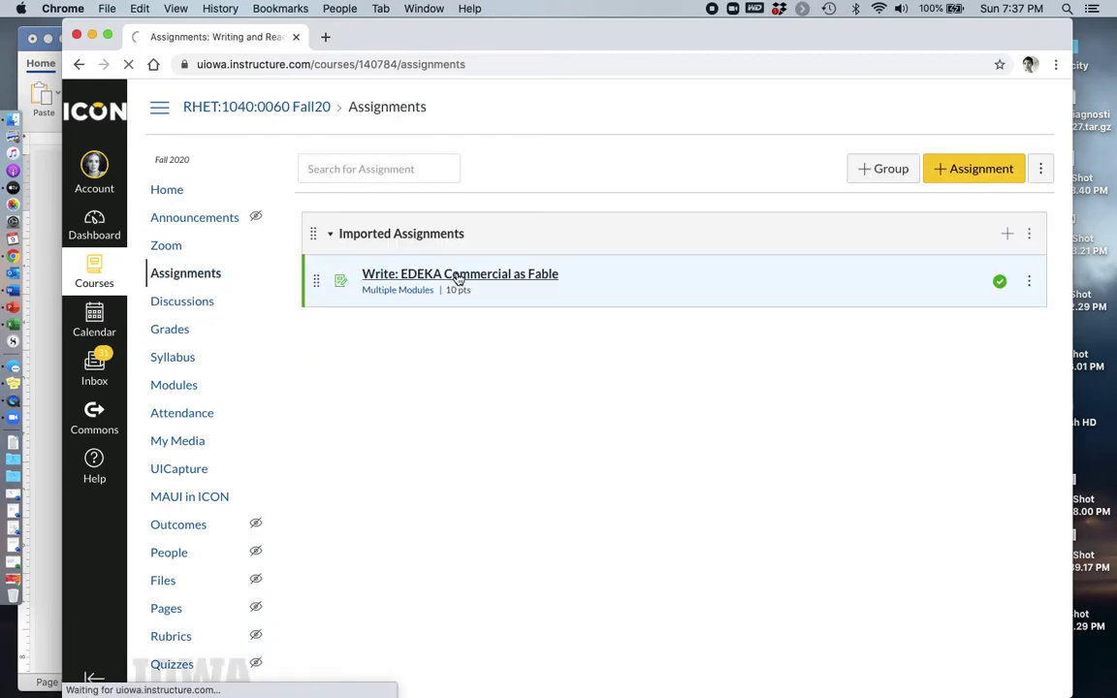
{"action": "scroll", "coordinate": [458, 279], "scroll_direction": "down", "scroll_amount": 3}
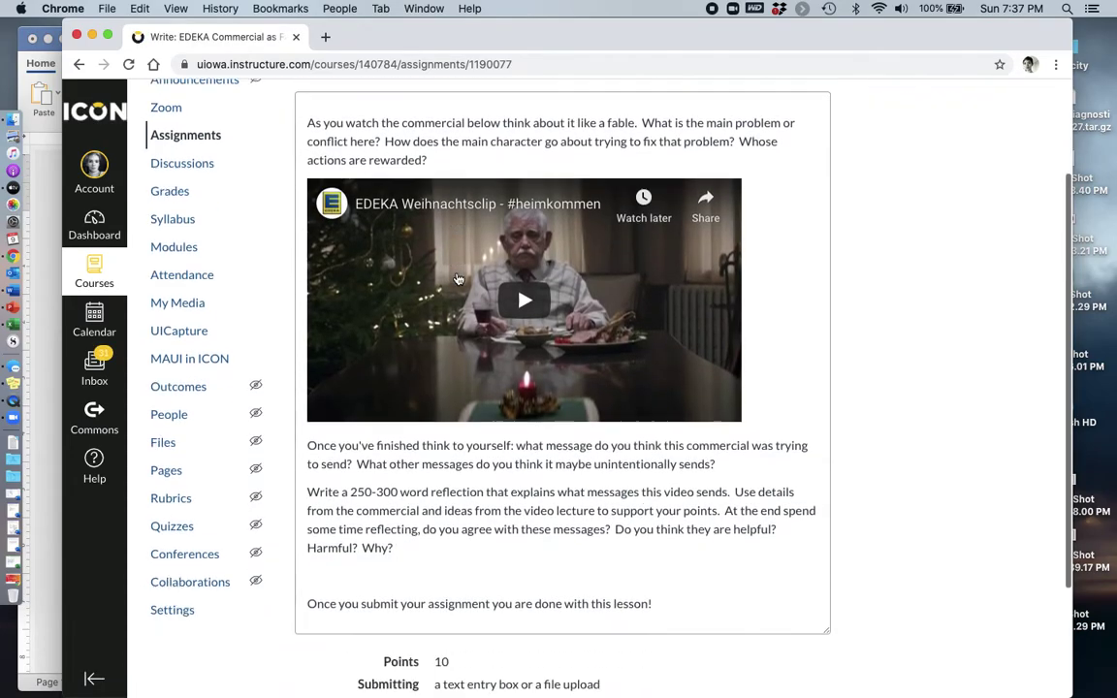
{"action": "scroll", "coordinate": [458, 279], "scroll_direction": "down", "scroll_amount": 5}
{"action": "scroll", "coordinate": [456, 279], "scroll_direction": "up", "scroll_amount": 7}
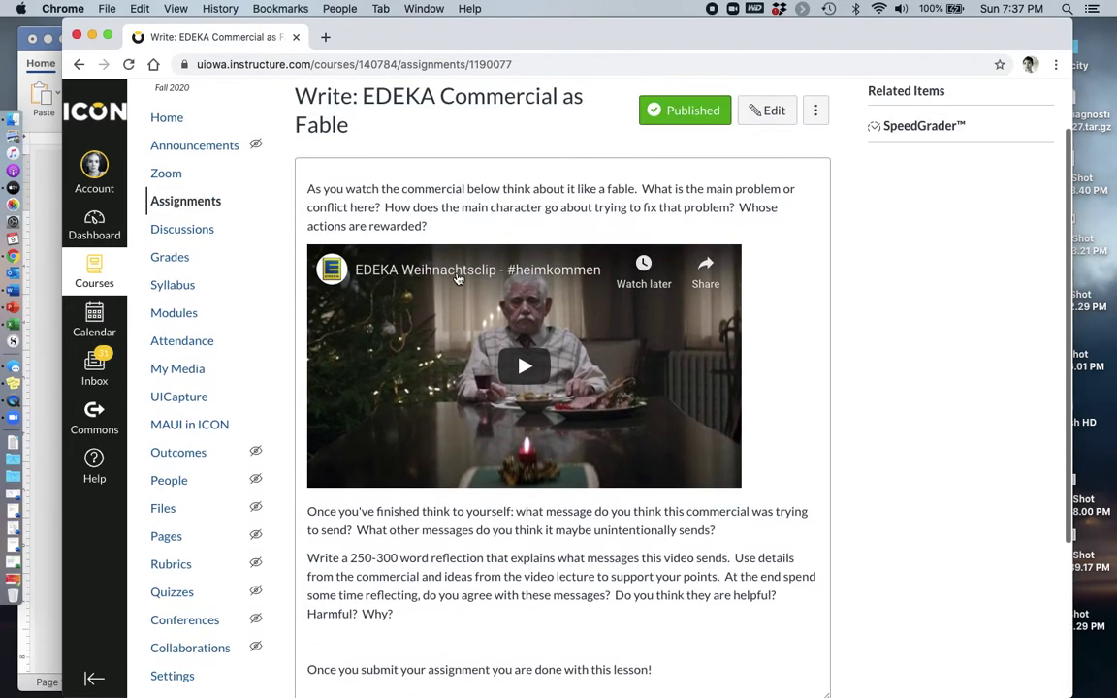
{"action": "left_click", "coordinate": [81, 65]}
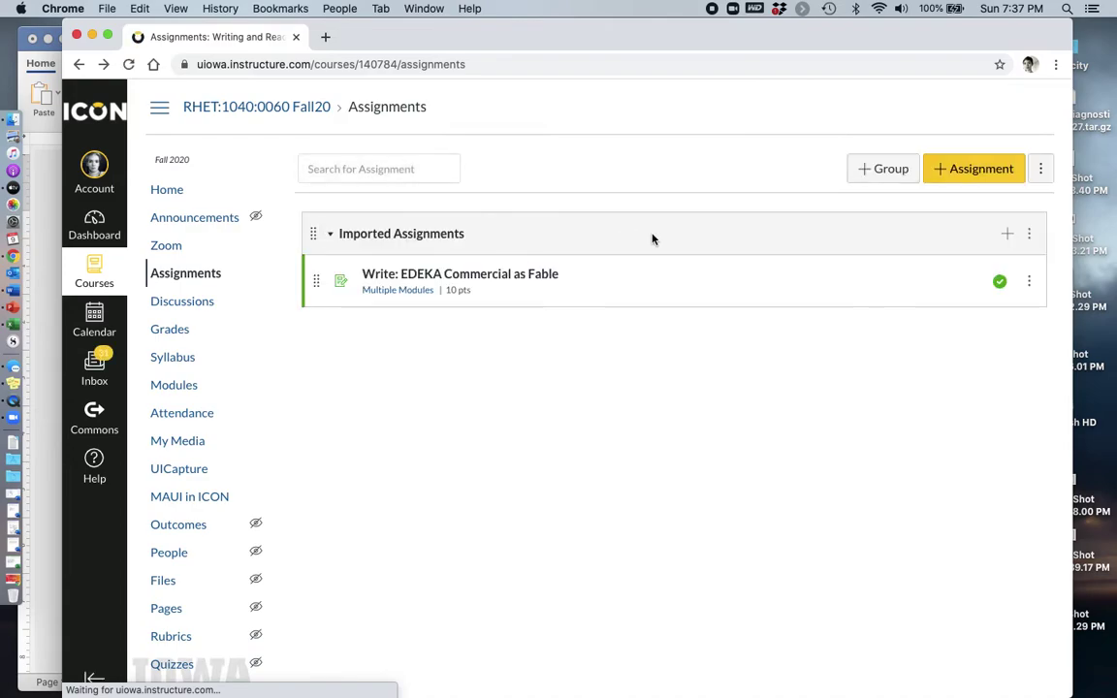
{"action": "left_click", "coordinate": [955, 174]}
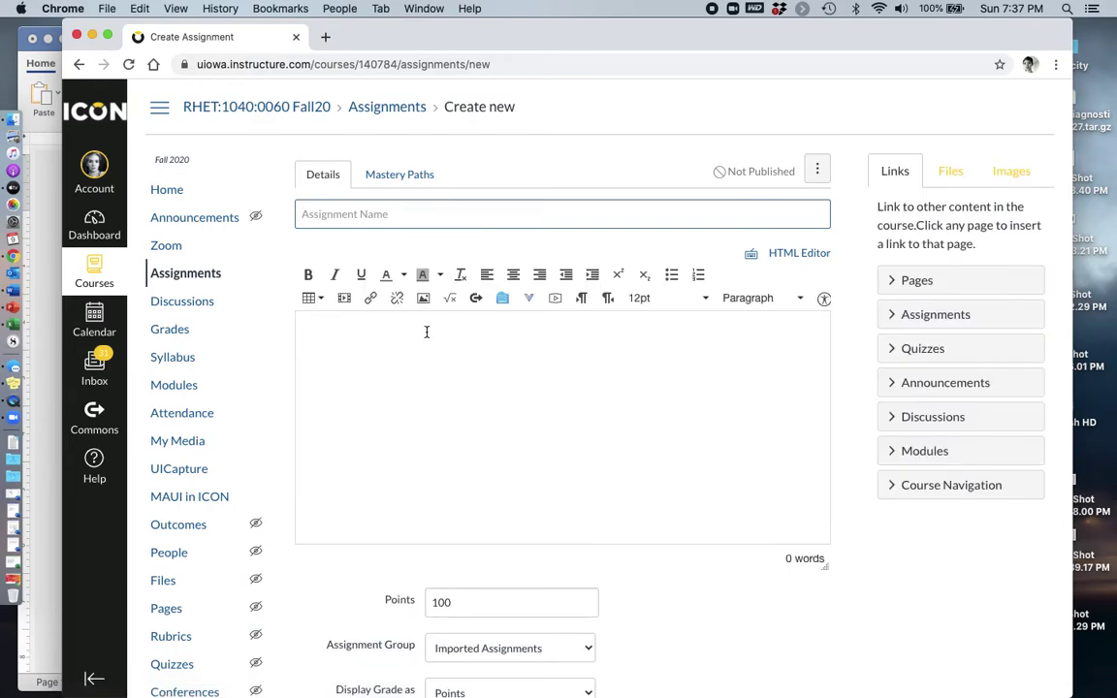
Discard the blank new assignment form without saving and return to the Assignments list.
{"action": "scroll", "coordinate": [363, 388], "scroll_direction": "down", "scroll_amount": 3}
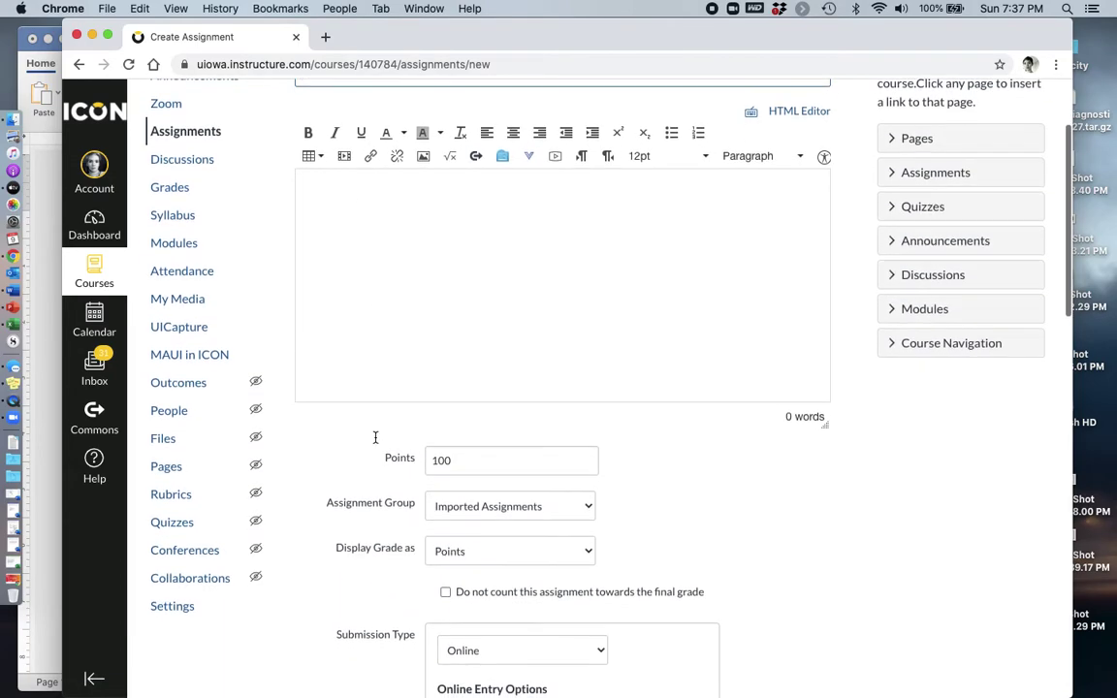
{"action": "scroll", "coordinate": [486, 668], "scroll_direction": "down", "scroll_amount": 10}
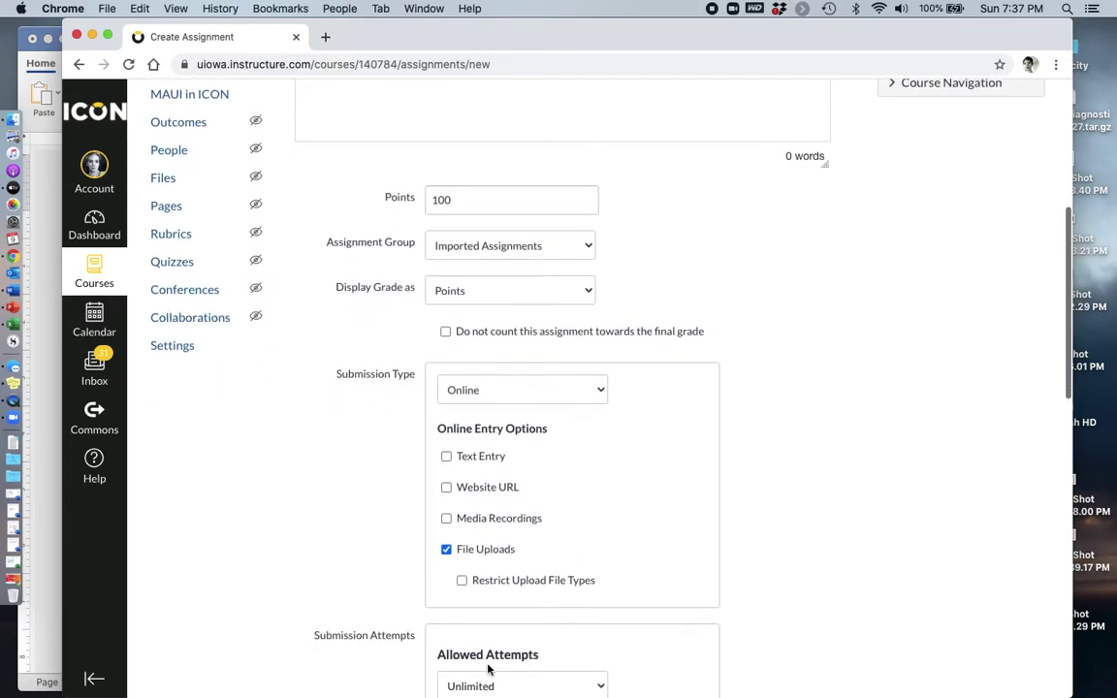
{"action": "scroll", "coordinate": [490, 670], "scroll_direction": "down", "scroll_amount": 15}
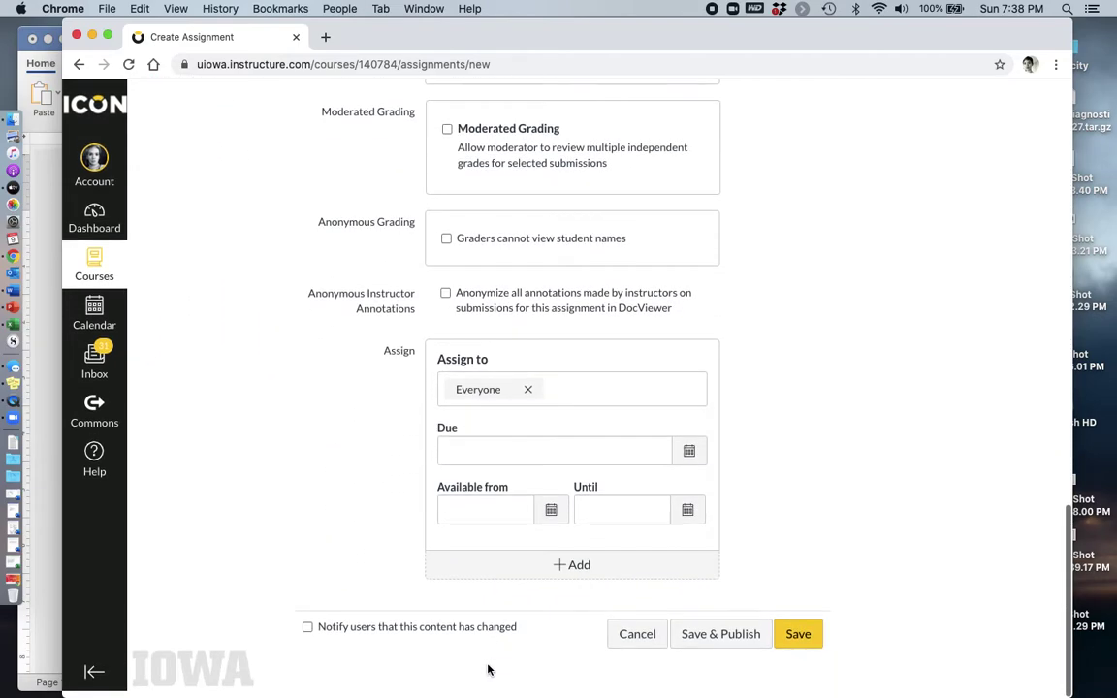
{"action": "left_click", "coordinate": [622, 643]}
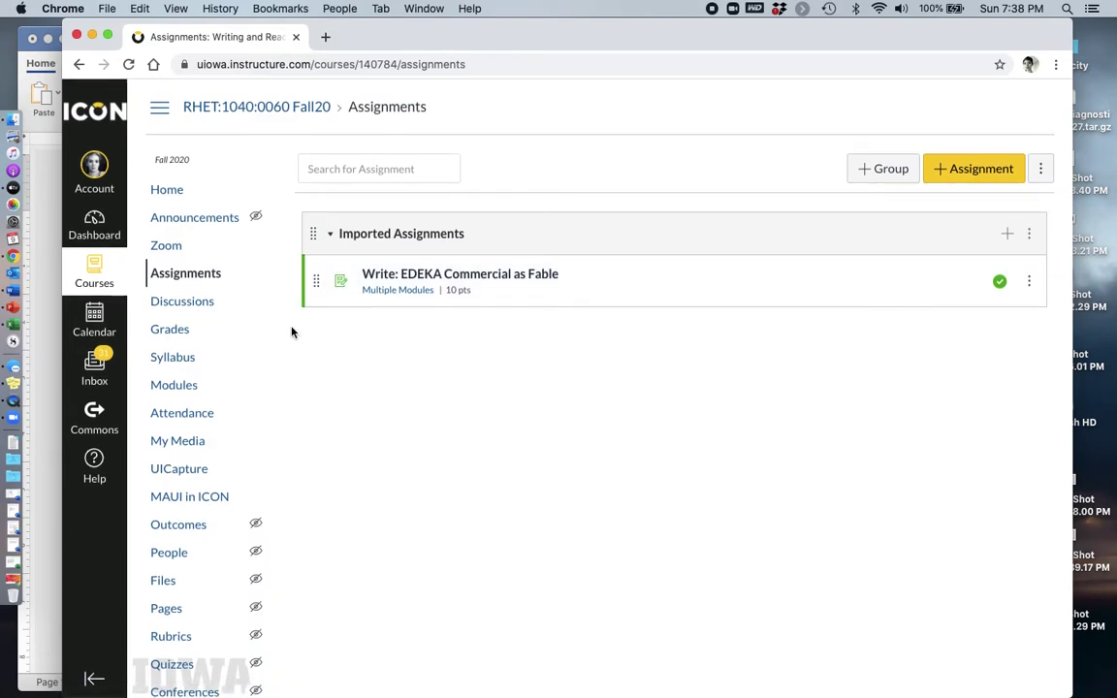
Create an empty module named 'Lesson One: Stories as Fables' on the course's Modules page.
{"action": "left_click", "coordinate": [173, 385]}
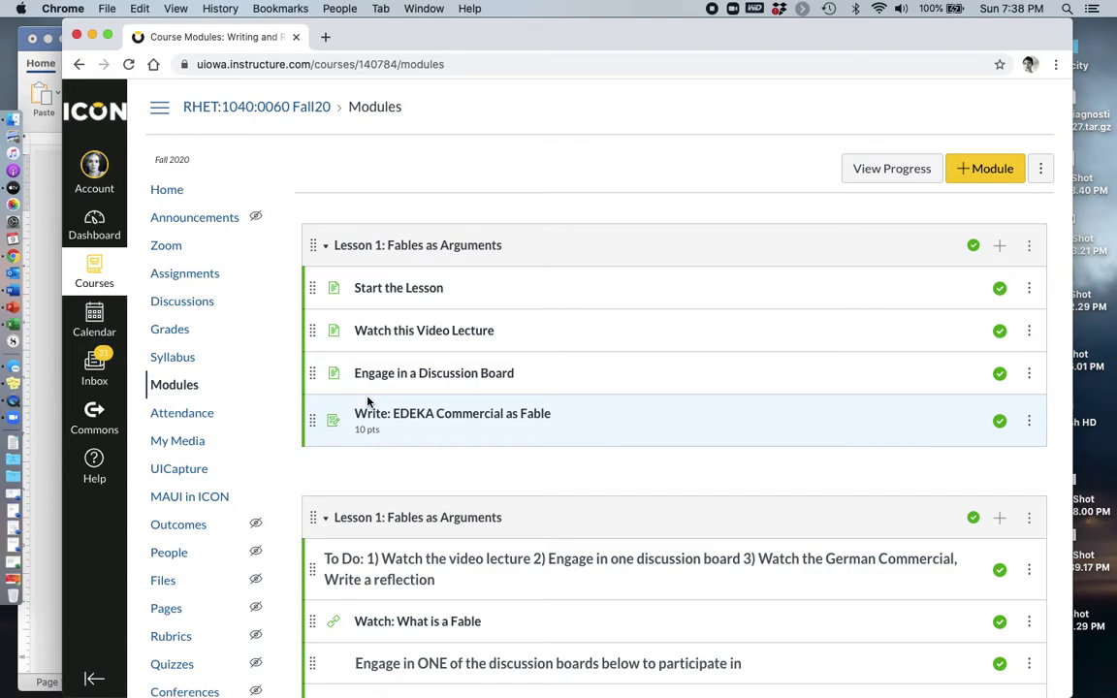
{"action": "left_click", "coordinate": [992, 169]}
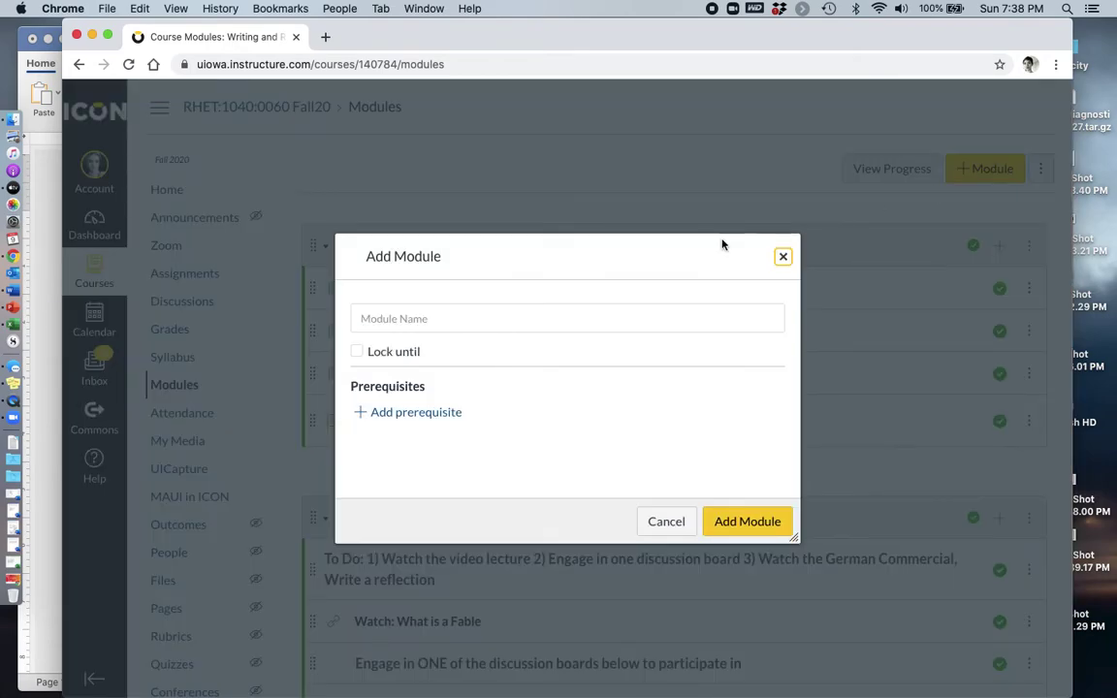
{"action": "left_click", "coordinate": [544, 319]}
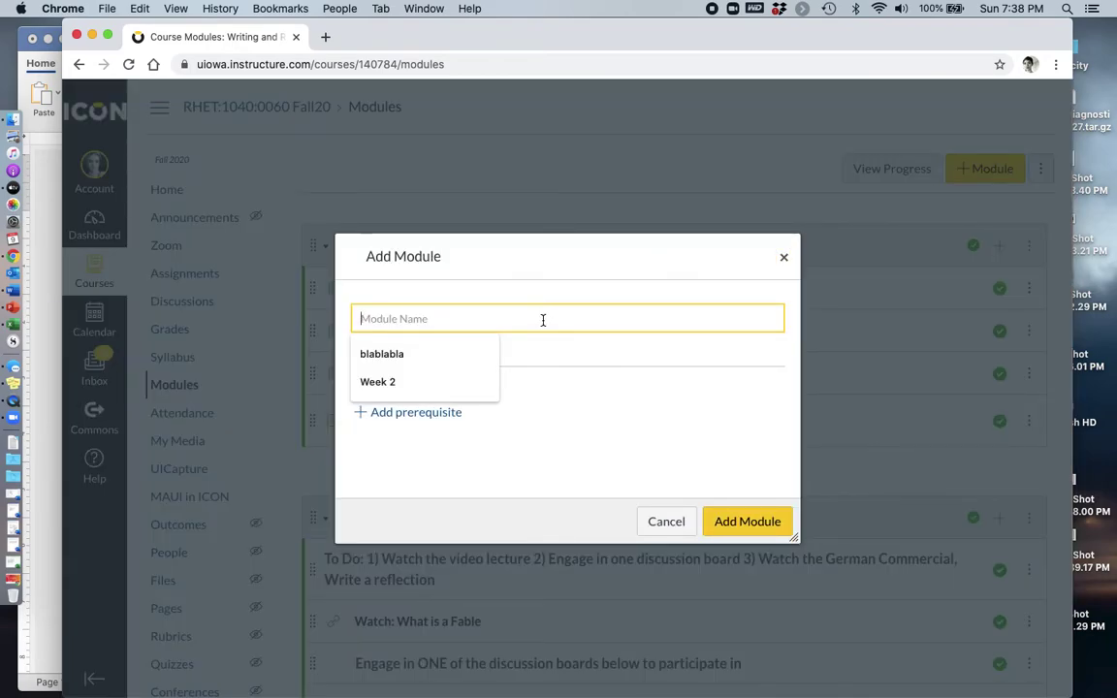
{"action": "type", "text": "Lesson One: Stories as"}
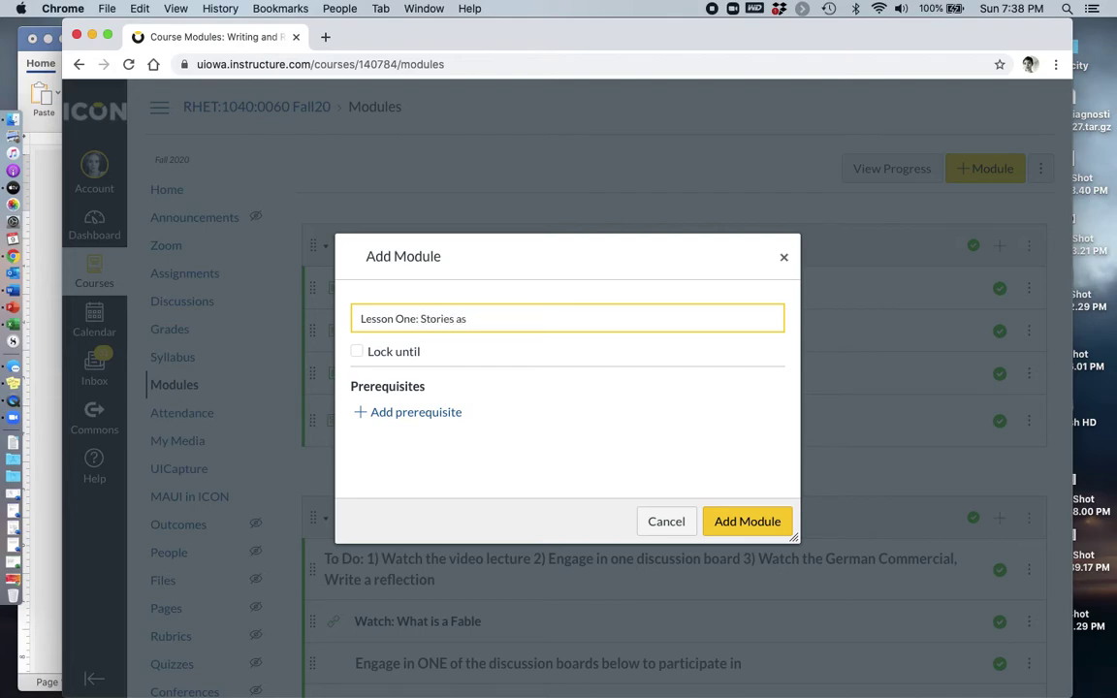
{"action": "type", "text": "Able"}
{"action": "key", "text": "BackSpace"}
{"action": "key", "text": "BackSpace"}
{"action": "key", "text": "BackSpace"}
{"action": "left_click", "coordinate": [746, 522]}
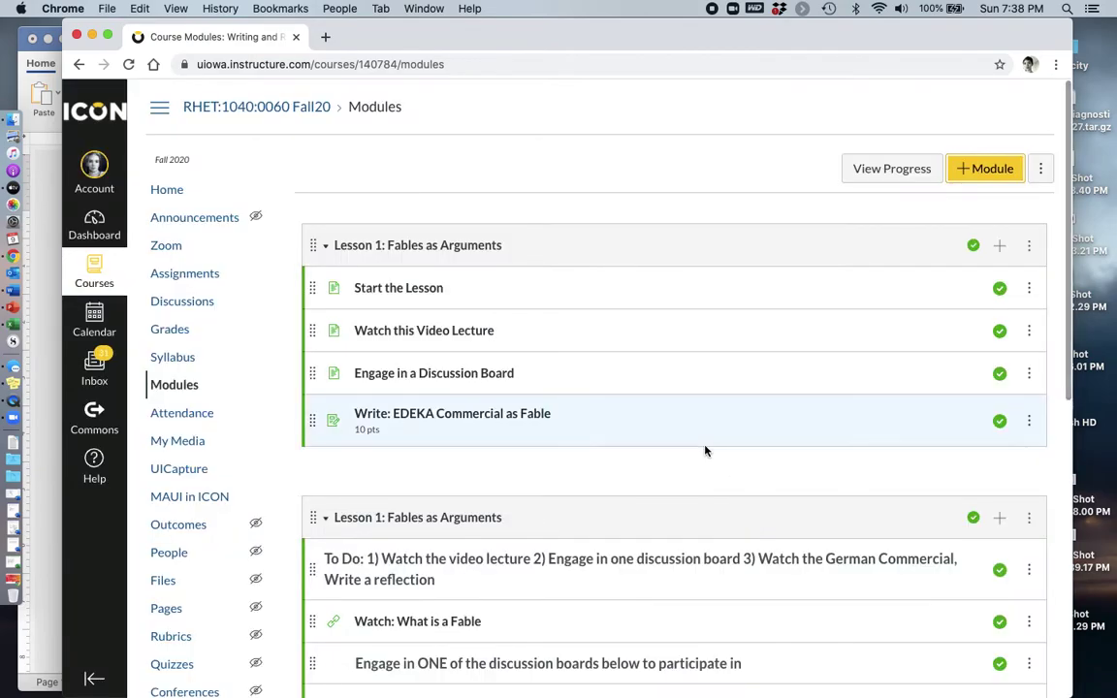
{"action": "scroll", "coordinate": [705, 451], "scroll_direction": "down", "scroll_amount": 5}
{"action": "scroll", "coordinate": [706, 451], "scroll_direction": "down", "scroll_amount": 3}
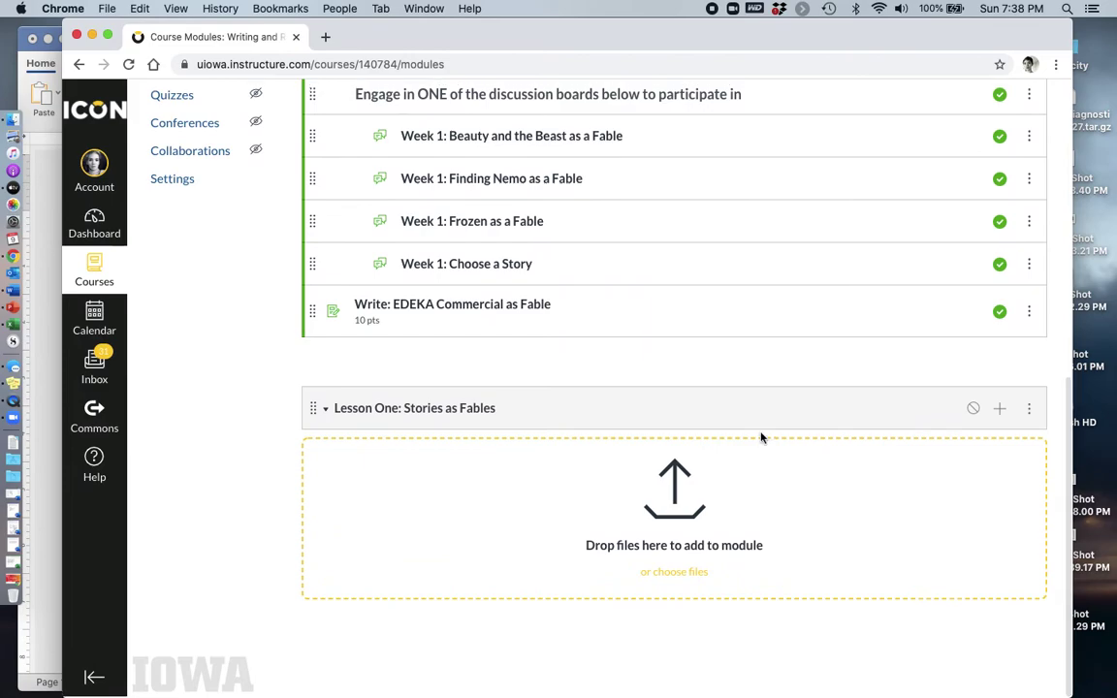
{"action": "left_click", "coordinate": [1003, 415]}
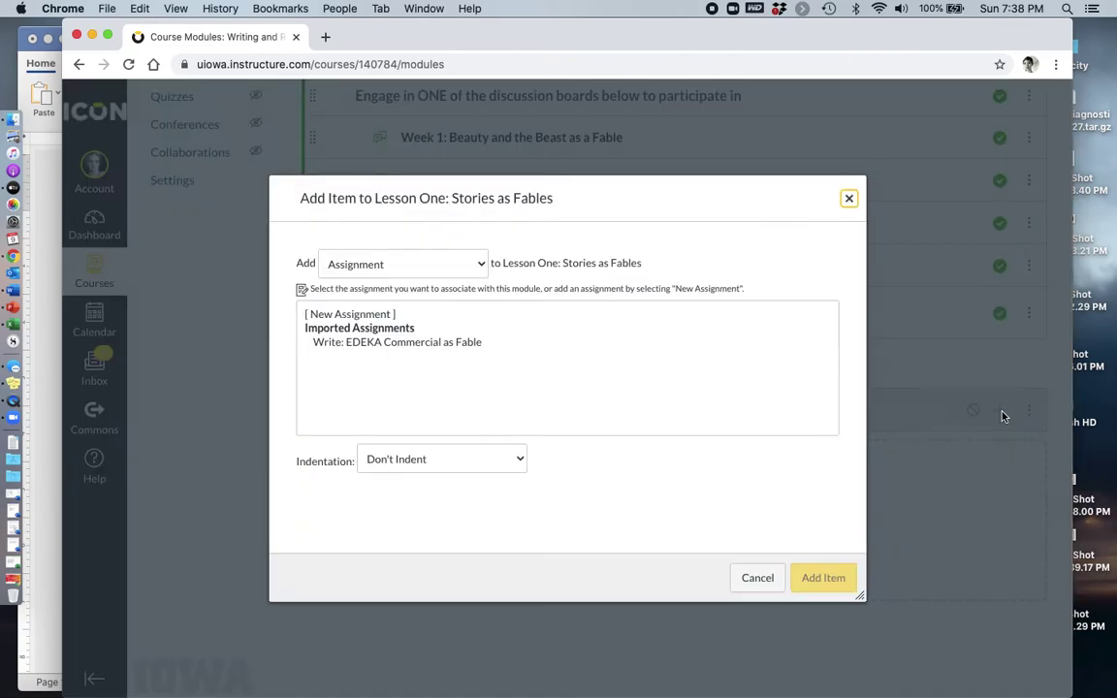
Add the existing Start Here page to the Lesson One: Stories as Fables module.
{"action": "left_click", "coordinate": [452, 274]}
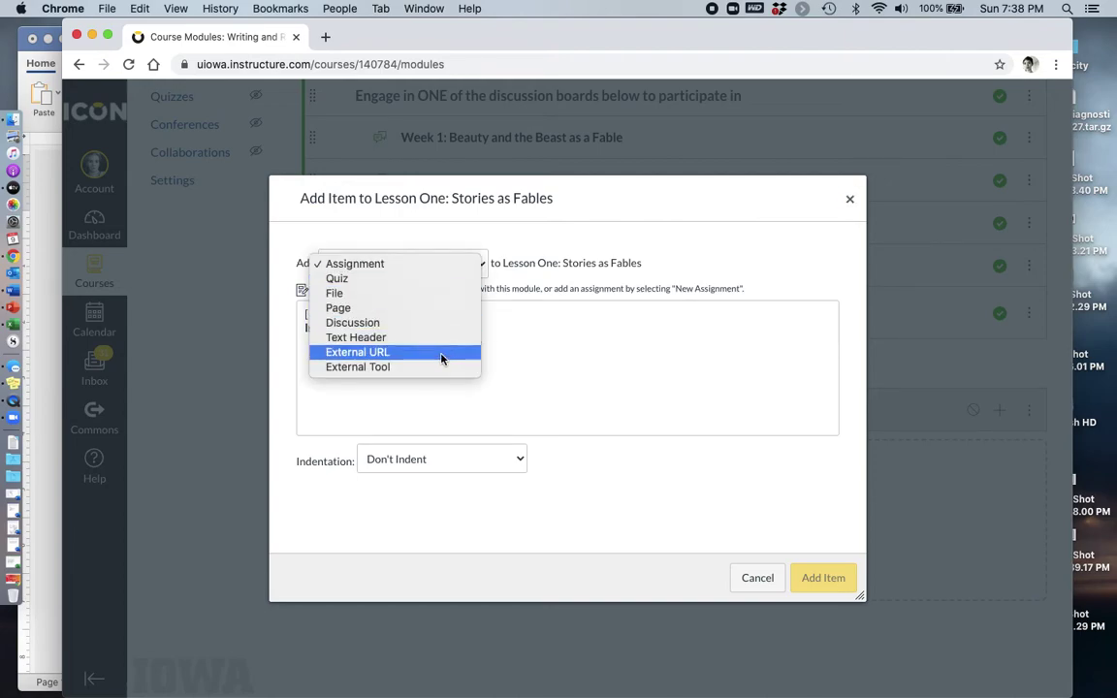
{"action": "left_click", "coordinate": [396, 308]}
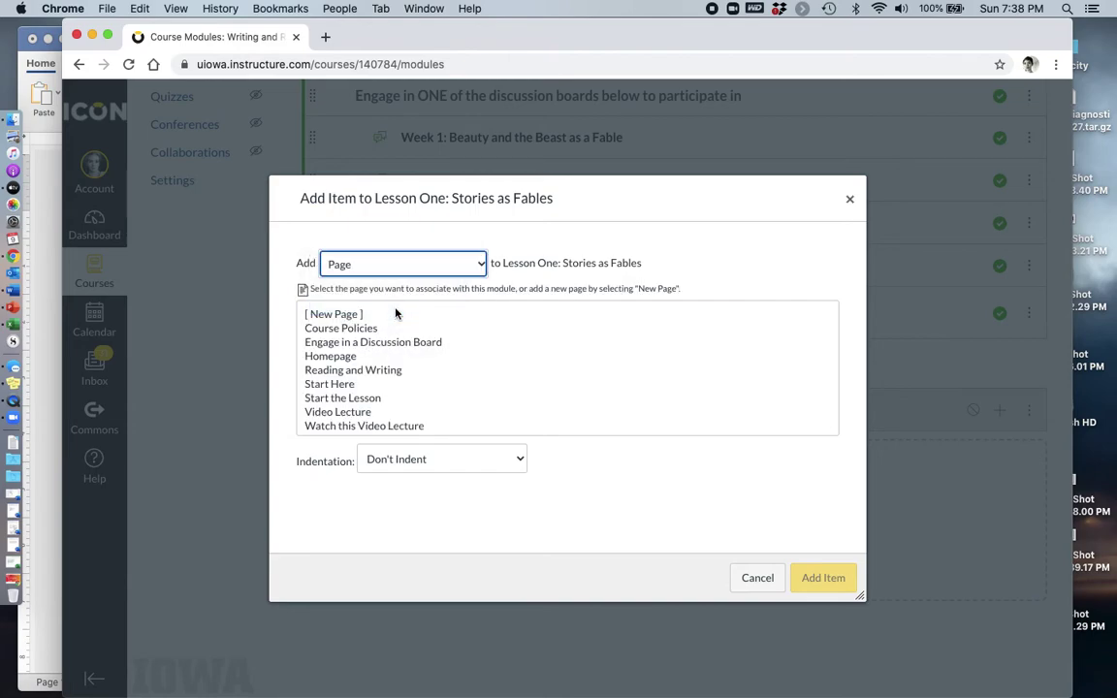
{"action": "left_click", "coordinate": [338, 385]}
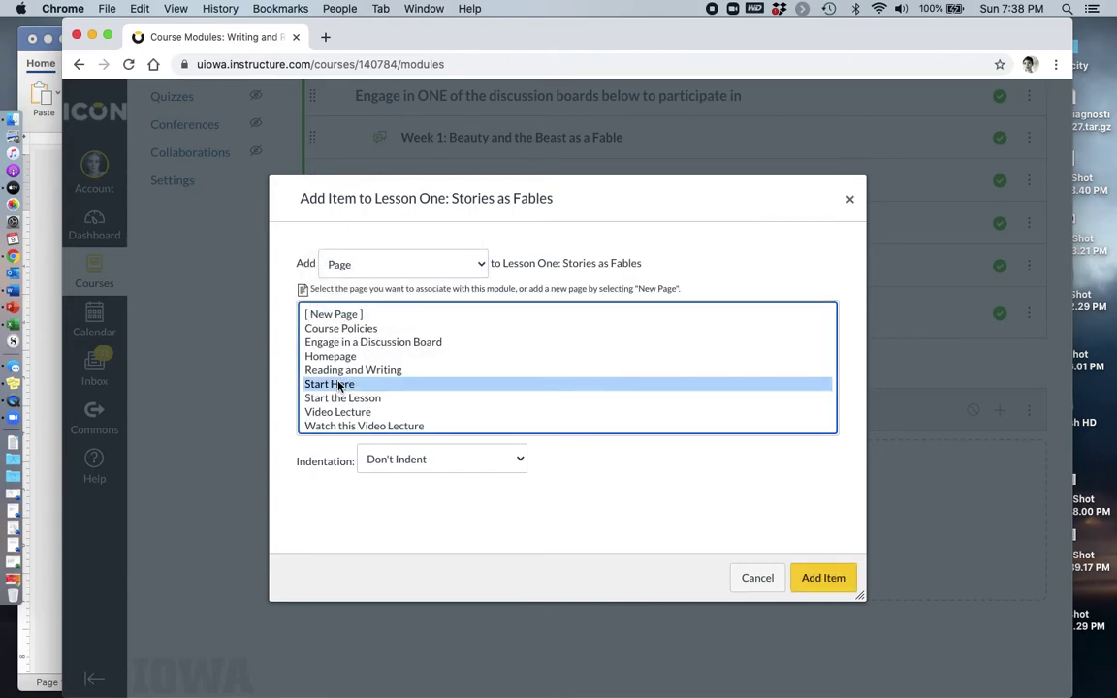
{"action": "left_click", "coordinate": [822, 579]}
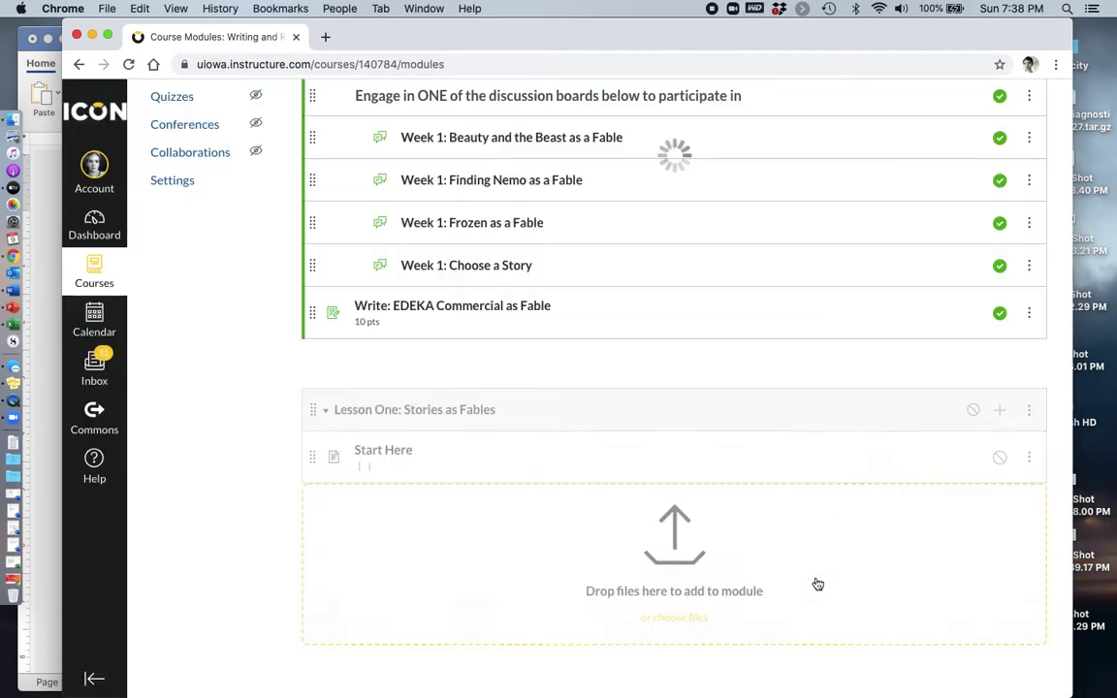
Publish the Start Here item and the Lesson One: Stories as Fables module.
{"action": "left_click", "coordinate": [999, 452]}
{"action": "left_click", "coordinate": [974, 409]}
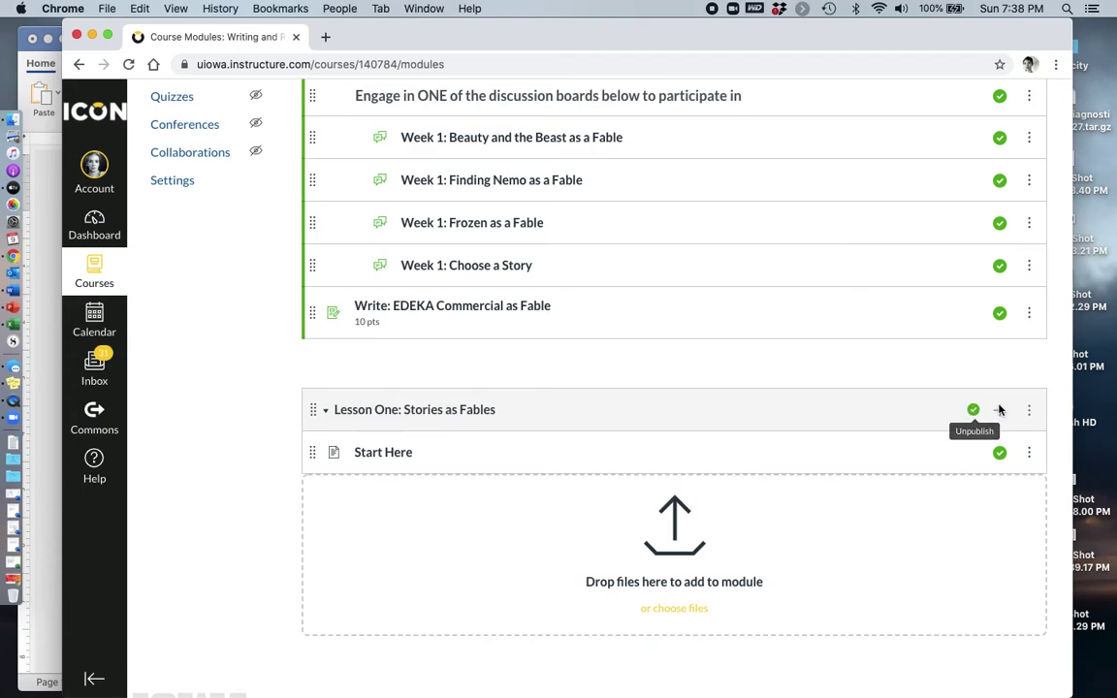
{"action": "left_click", "coordinate": [1000, 410]}
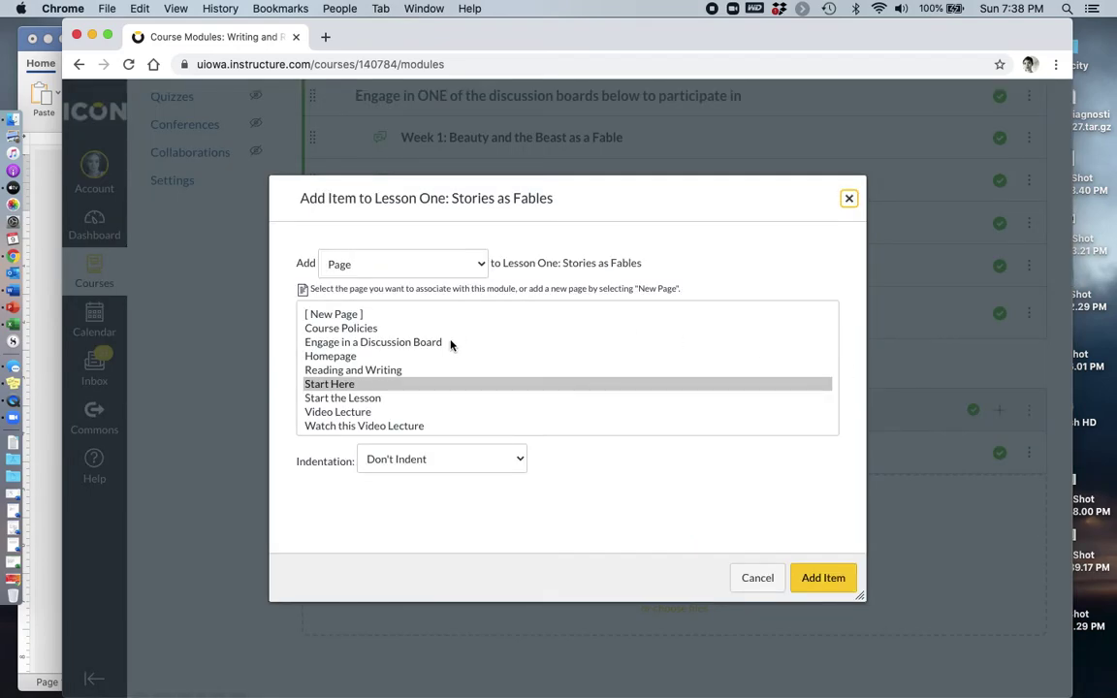
Add the Engage in a Discussion Board page to the Lesson One module.
{"action": "scroll", "coordinate": [450, 345], "scroll_direction": "up", "scroll_amount": 1}
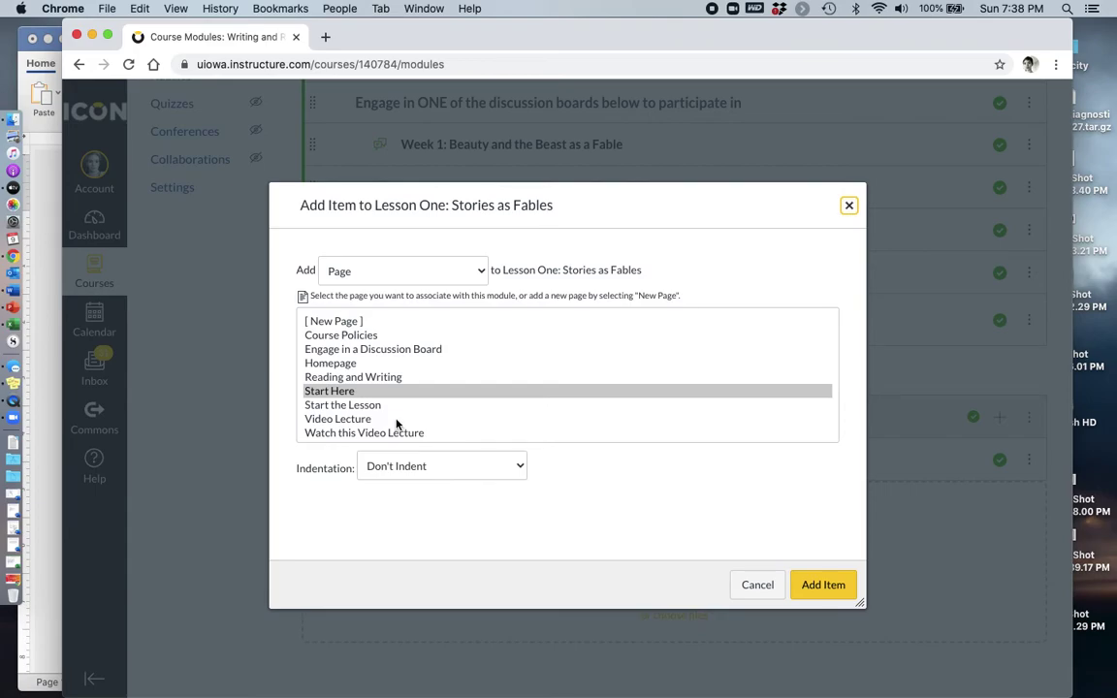
{"action": "left_click", "coordinate": [388, 350]}
{"action": "left_click", "coordinate": [827, 586]}
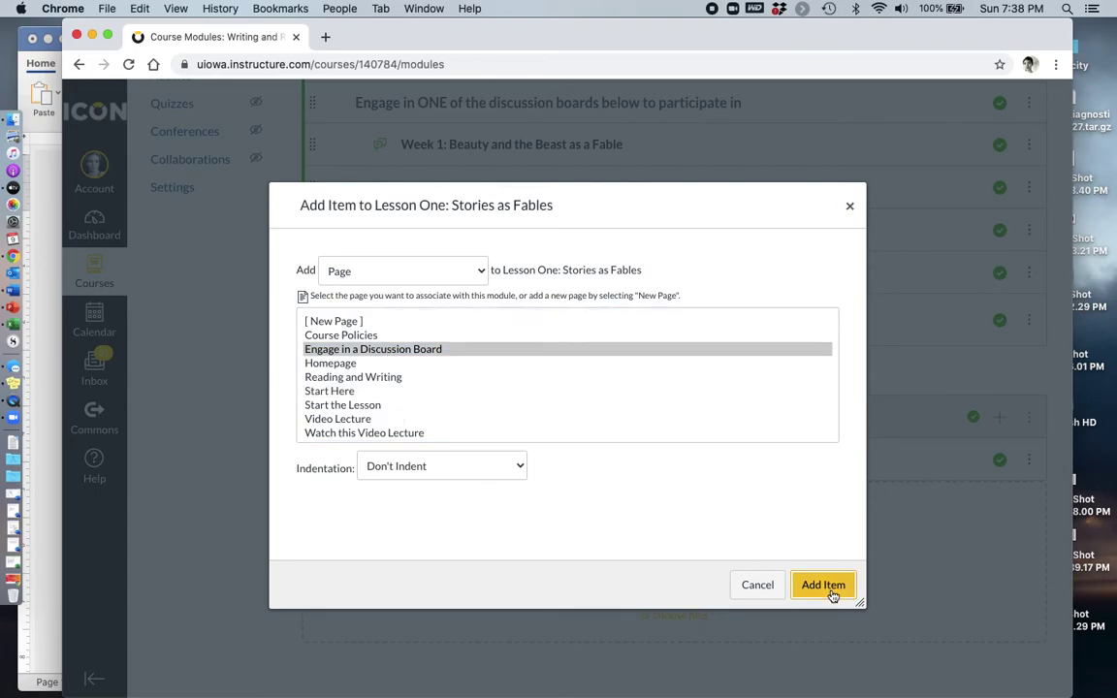
Add the Watch this Video Lecture page and move it above Engage in a Discussion Board.
{"action": "scroll", "coordinate": [905, 494], "scroll_direction": "down", "scroll_amount": 1}
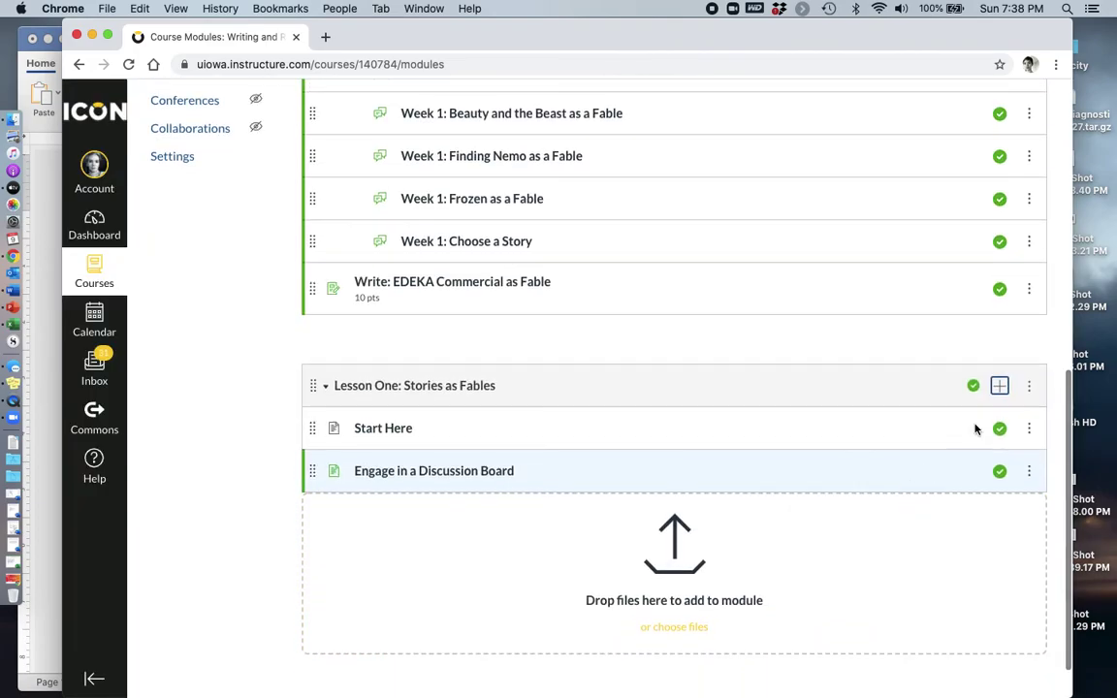
{"action": "left_click", "coordinate": [999, 385]}
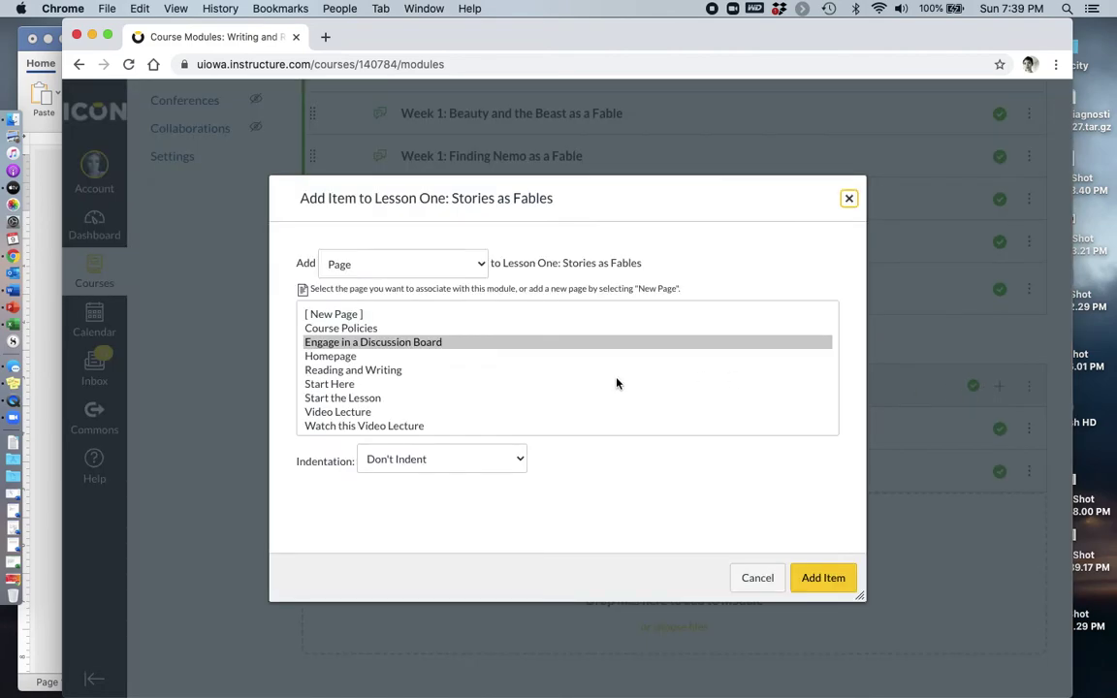
{"action": "scroll", "coordinate": [408, 400], "scroll_direction": "down", "scroll_amount": 1}
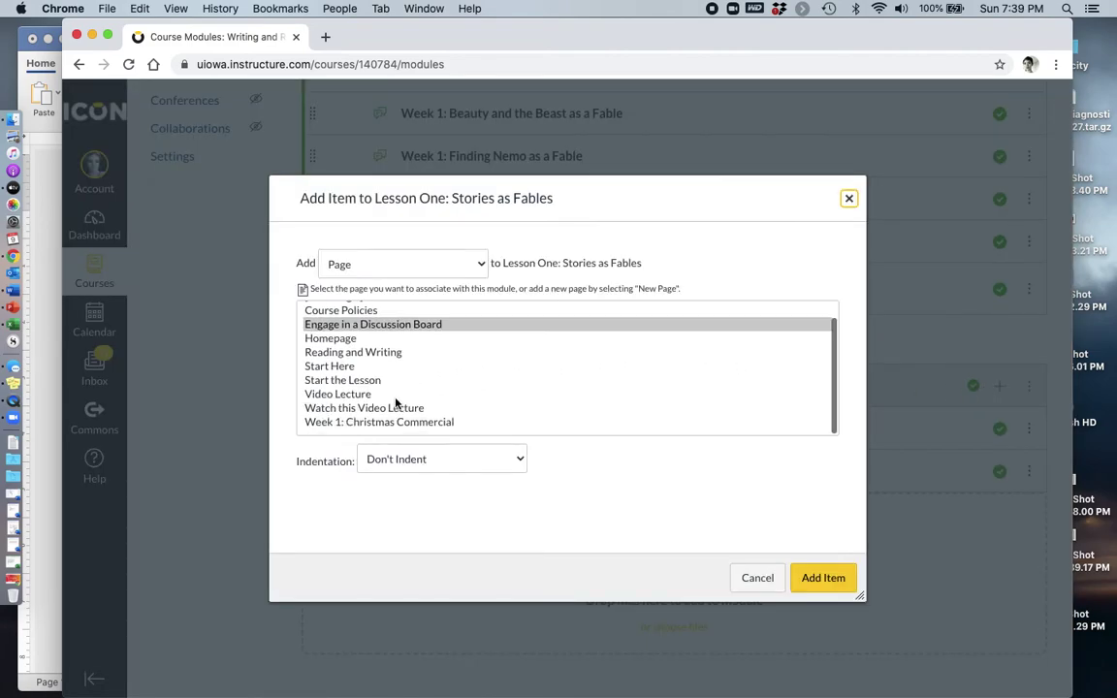
{"action": "left_click", "coordinate": [393, 407]}
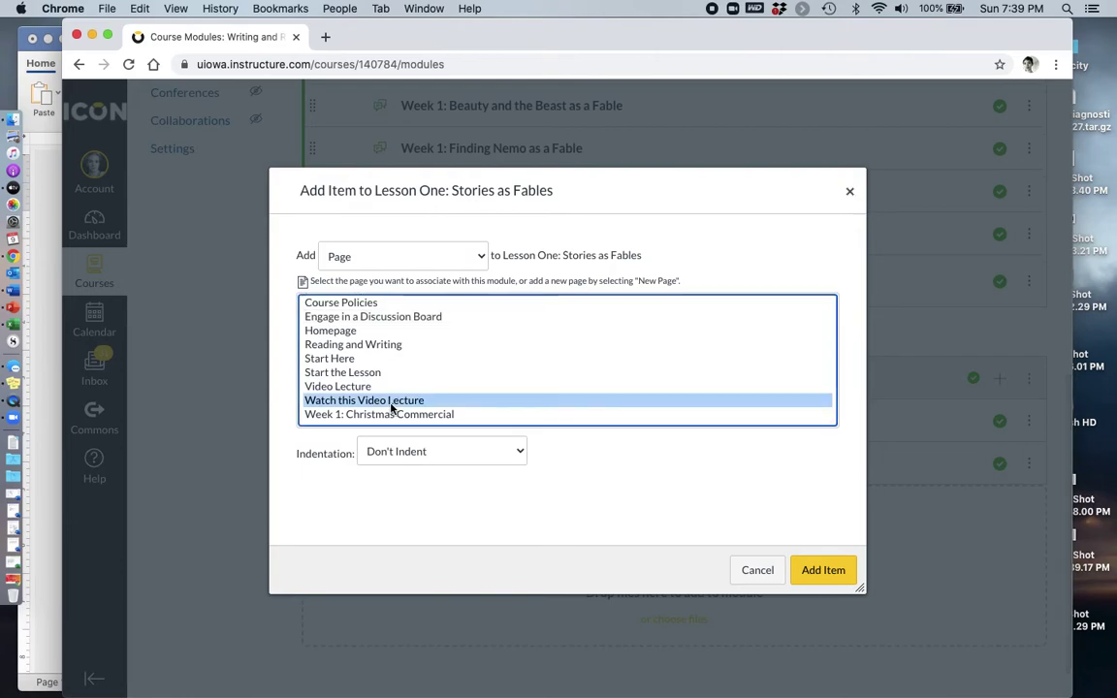
{"action": "left_click", "coordinate": [824, 571]}
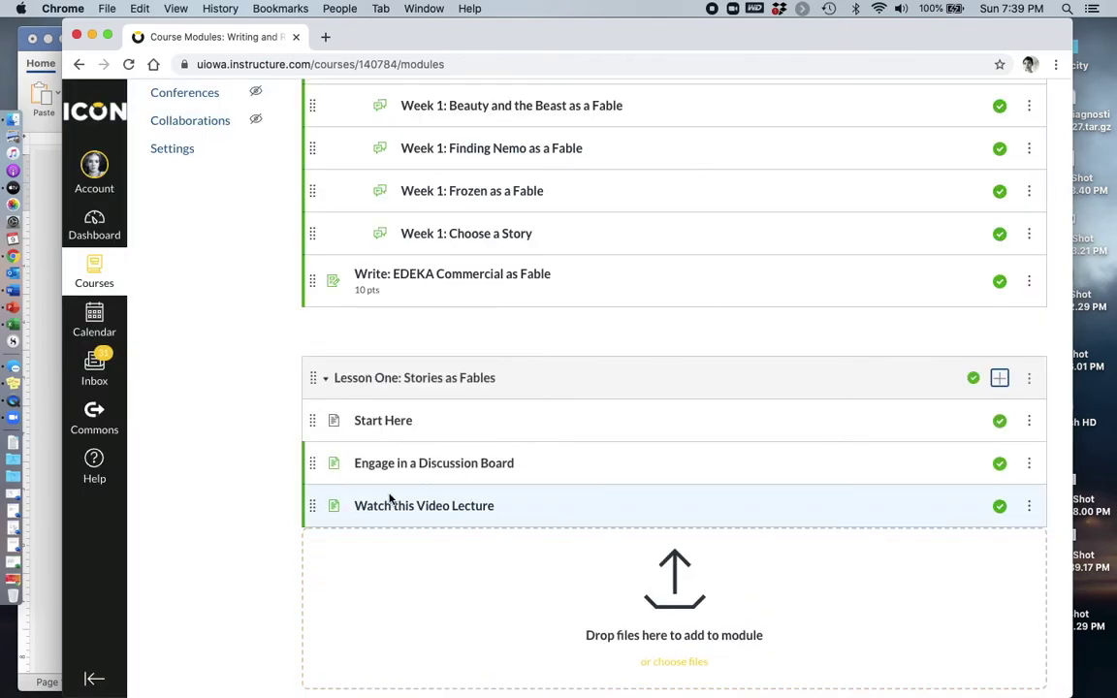
{"action": "left_click_drag", "start_coordinate": [313, 508], "coordinate": [309, 451]}
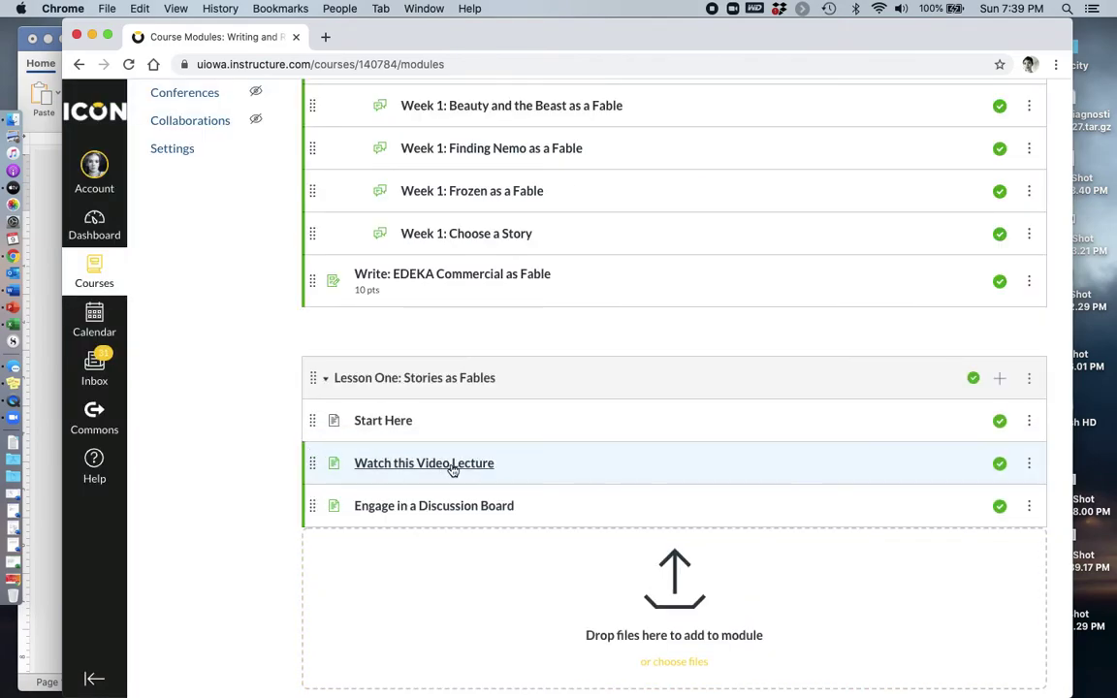
Add the Write: EDEKA Commercial as Fable assignment as Lesson One's fourth item.
{"action": "left_click", "coordinate": [999, 380]}
{"action": "left_click", "coordinate": [392, 265]}
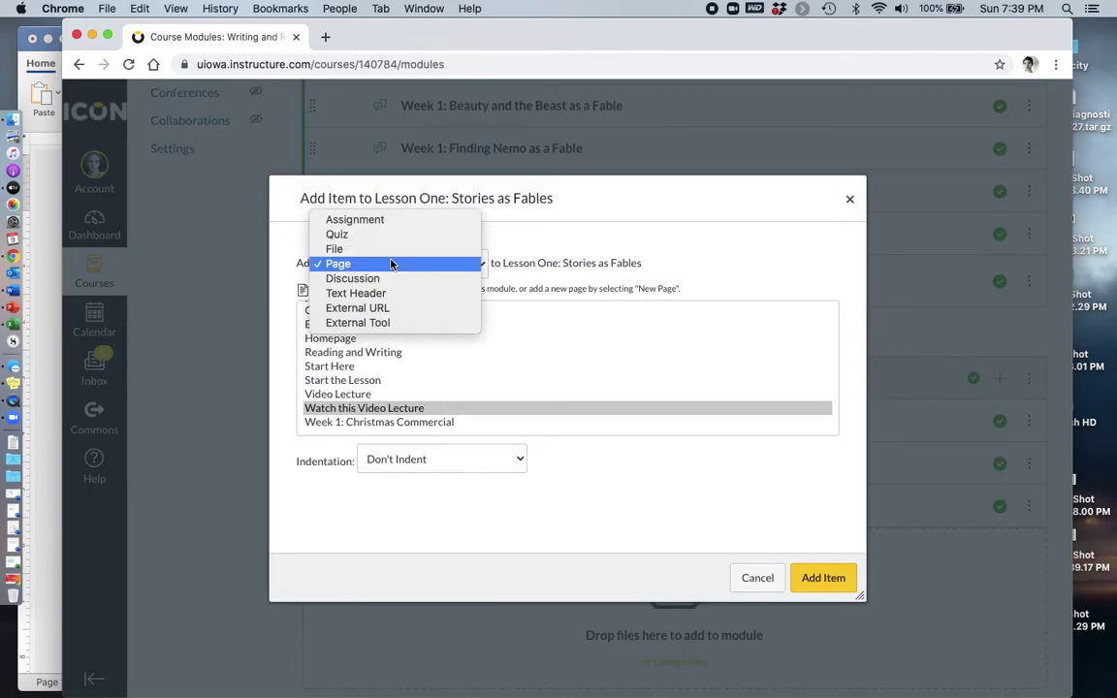
{"action": "left_click", "coordinate": [392, 220]}
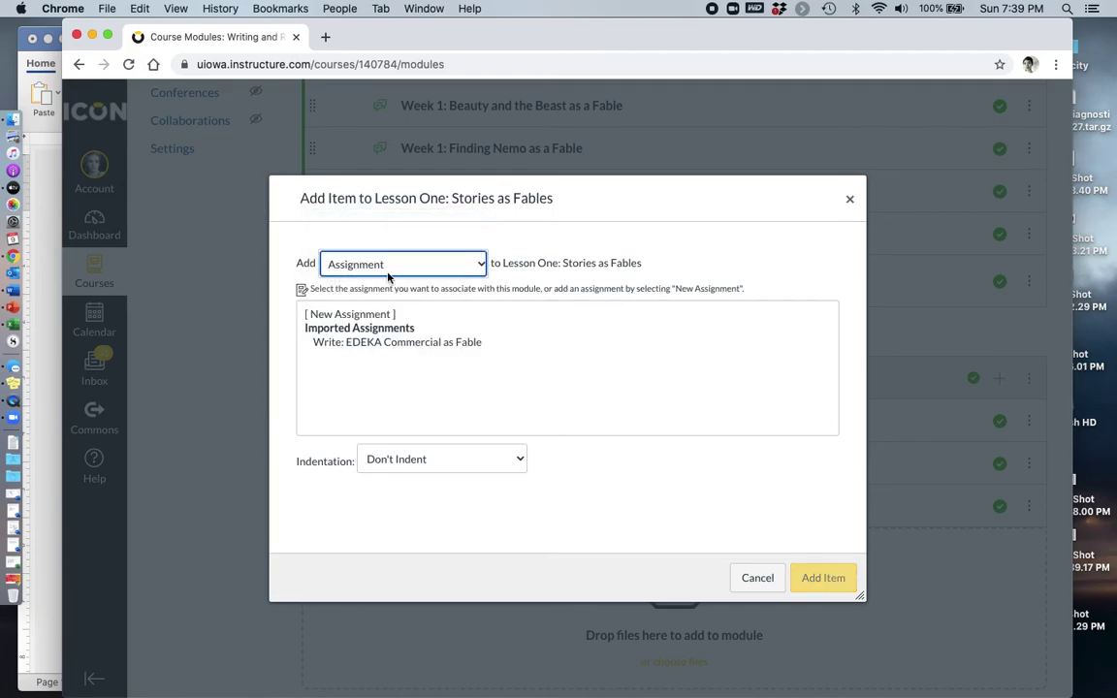
{"action": "left_click", "coordinate": [393, 342]}
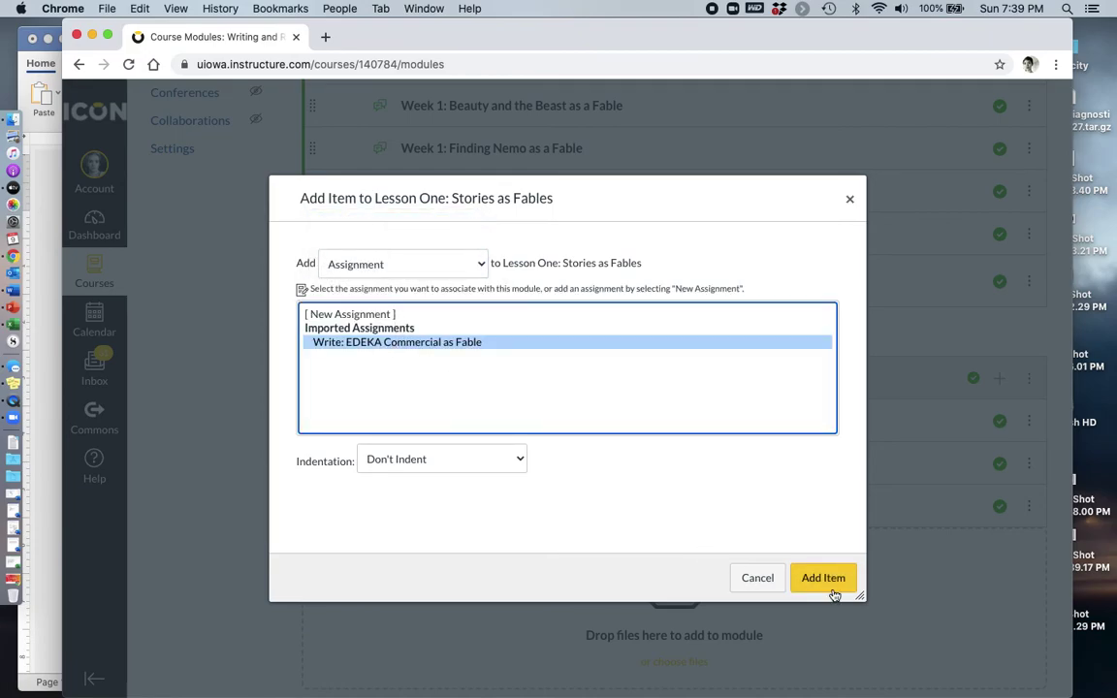
{"action": "left_click", "coordinate": [836, 586]}
{"action": "scroll", "coordinate": [834, 591], "scroll_direction": "down", "scroll_amount": 2}
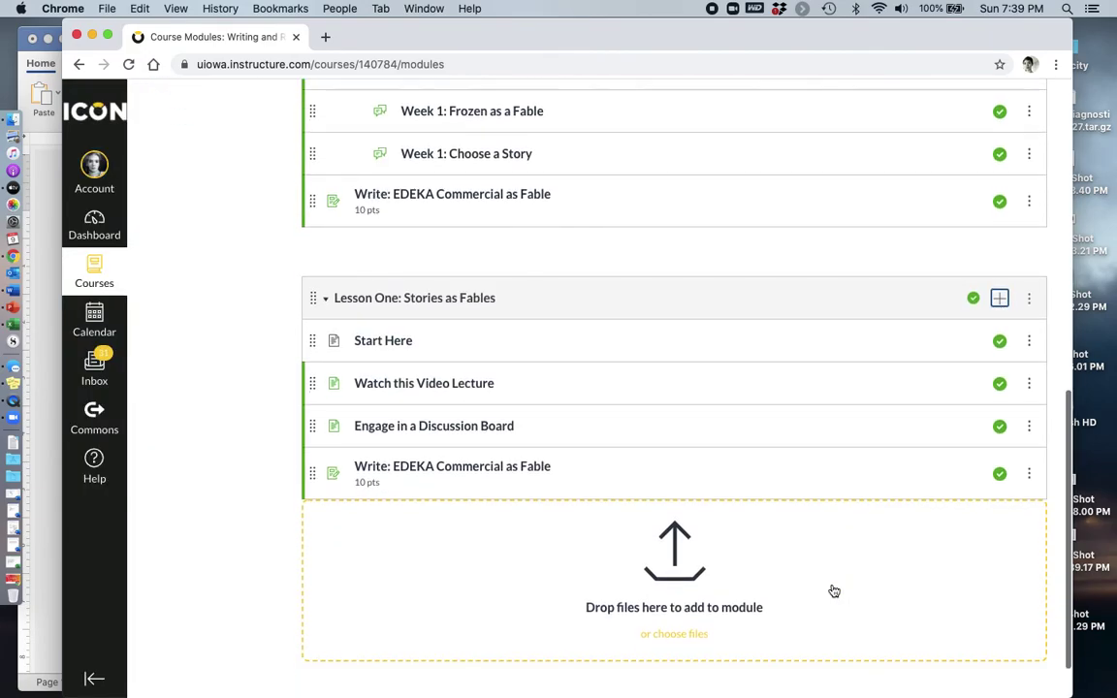
{"action": "scroll", "coordinate": [834, 591], "scroll_direction": "up", "scroll_amount": 5}
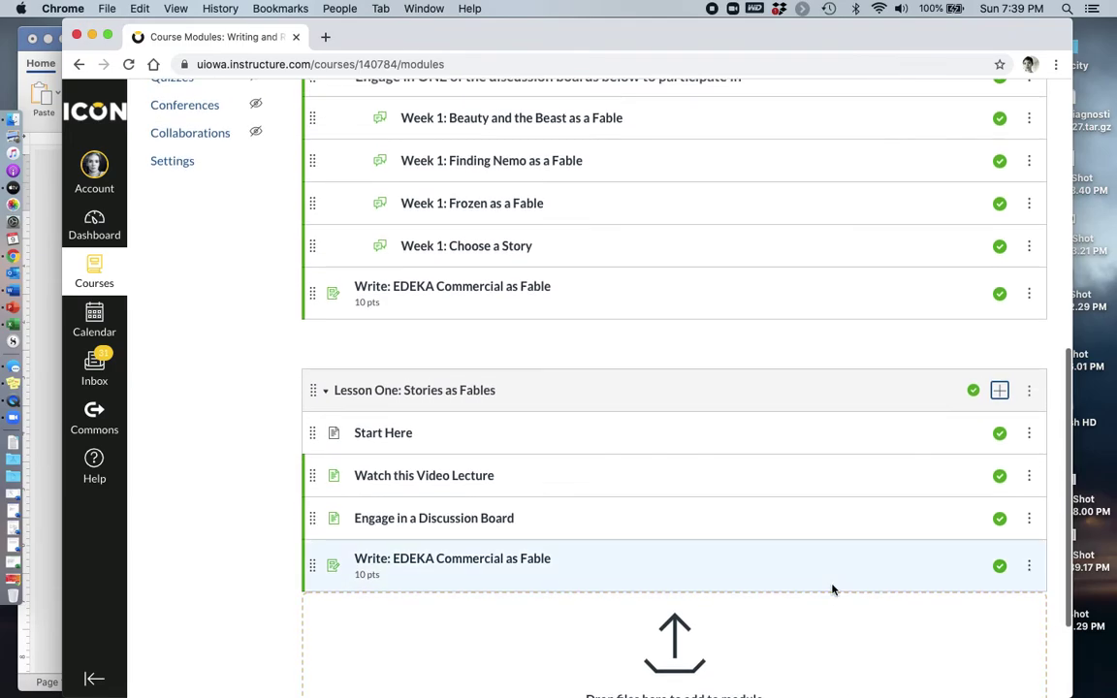
{"action": "scroll", "coordinate": [833, 589], "scroll_direction": "down", "scroll_amount": 1}
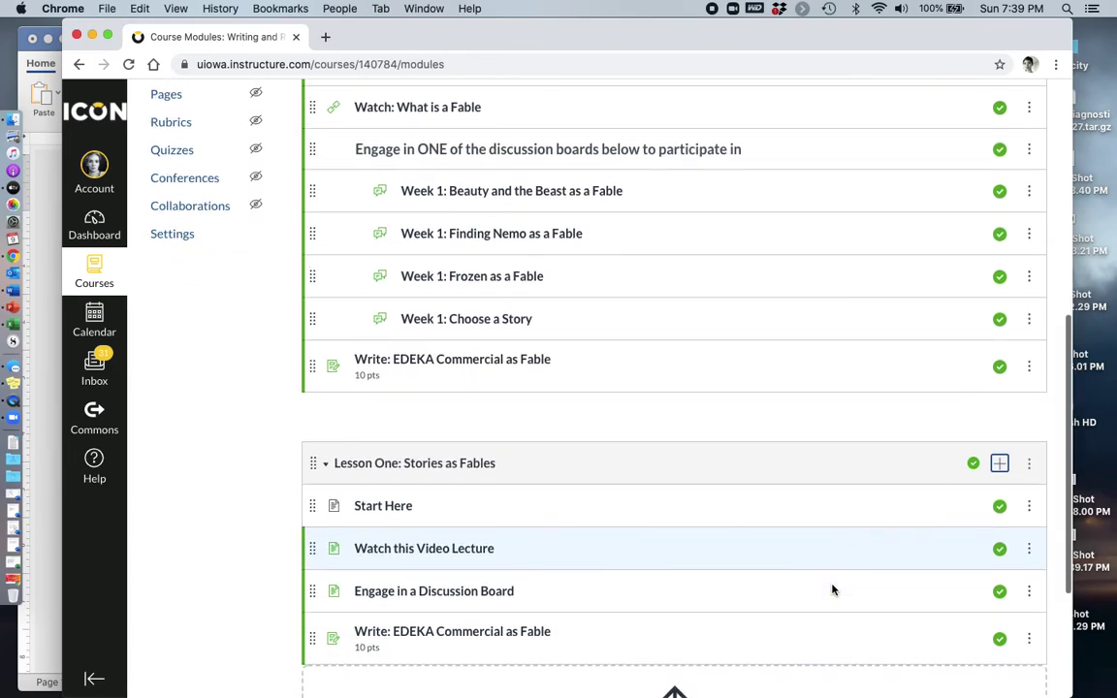
{"action": "scroll", "coordinate": [833, 589], "scroll_direction": "up", "scroll_amount": 5}
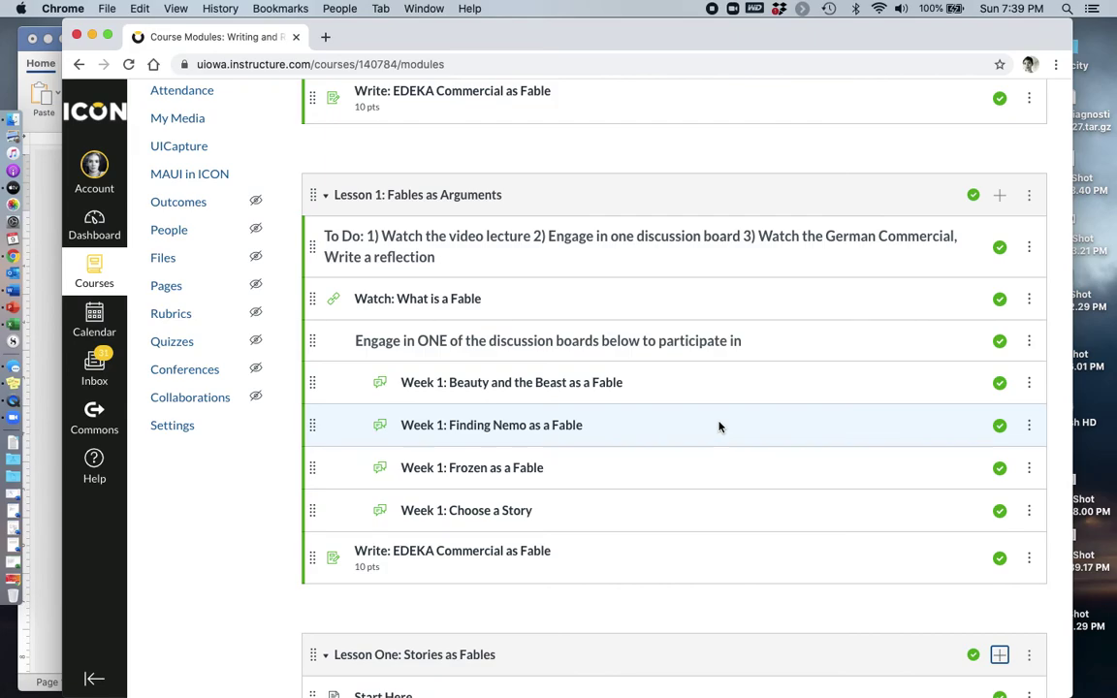
{"action": "scroll", "coordinate": [719, 427], "scroll_direction": "up", "scroll_amount": 5}
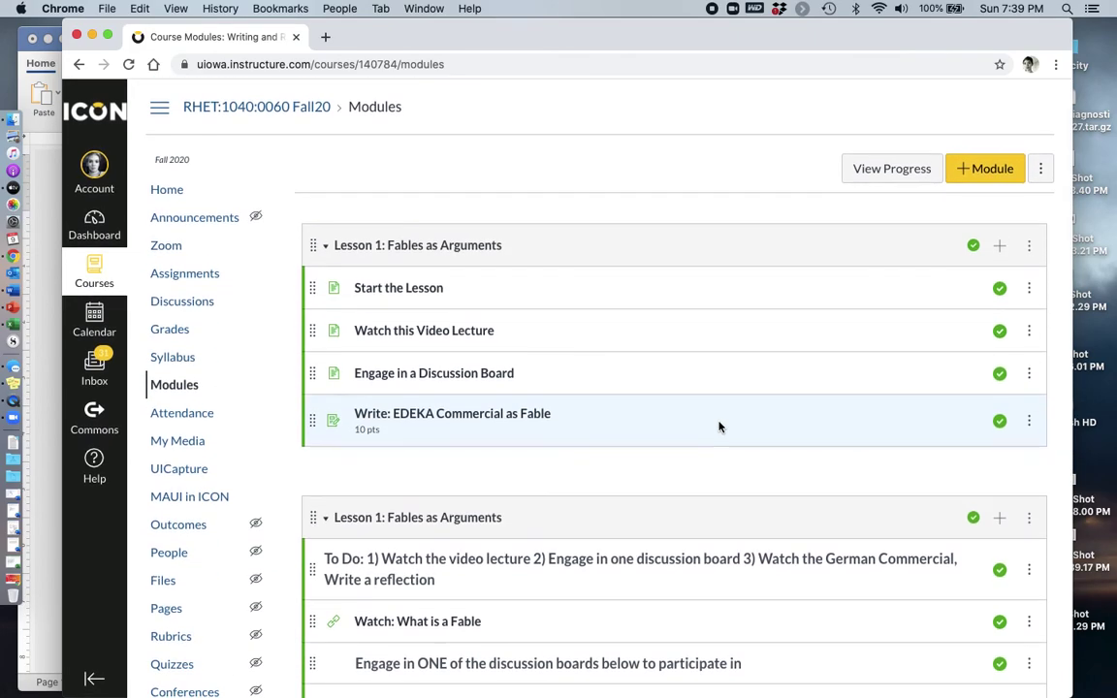